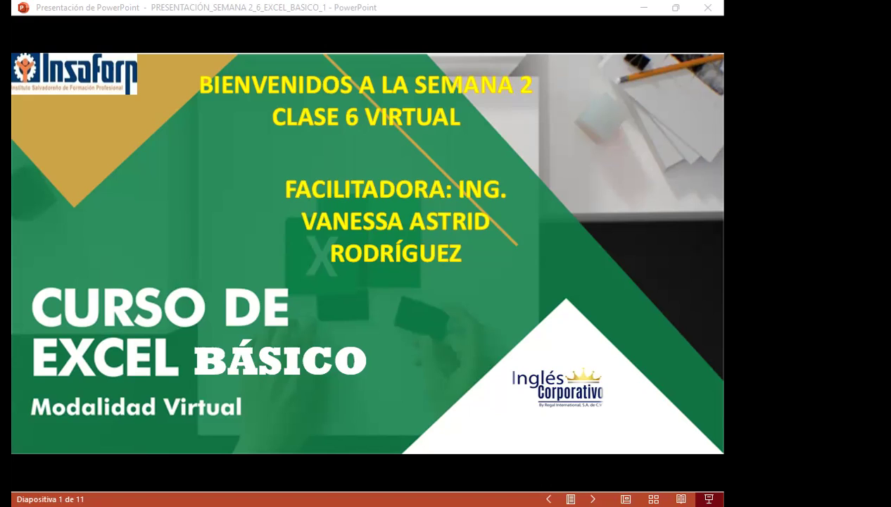
# Bring the PowerPoint presentation window with the Excel Básico title slide into focus.
pyautogui.click(348, 472)
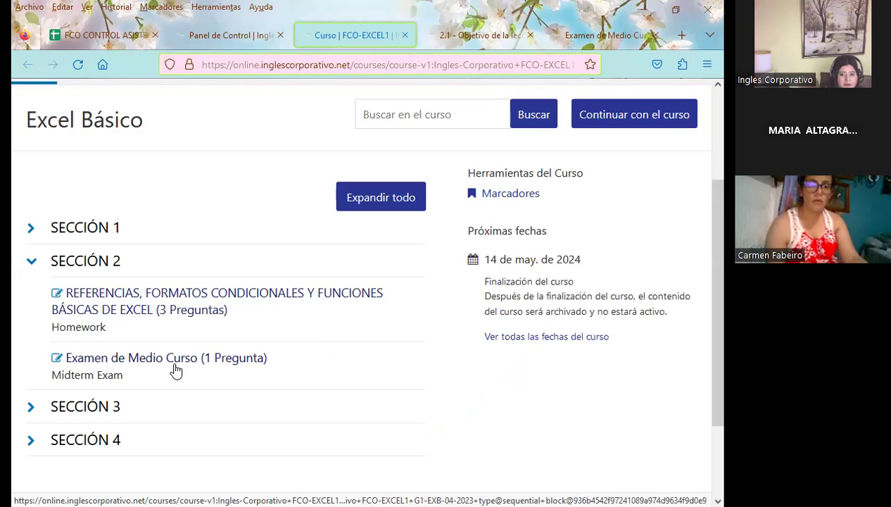
# Switch to the Examen de Medio Curso tab and scroll through its questions and back to the top.
pyautogui.click(567, 32)
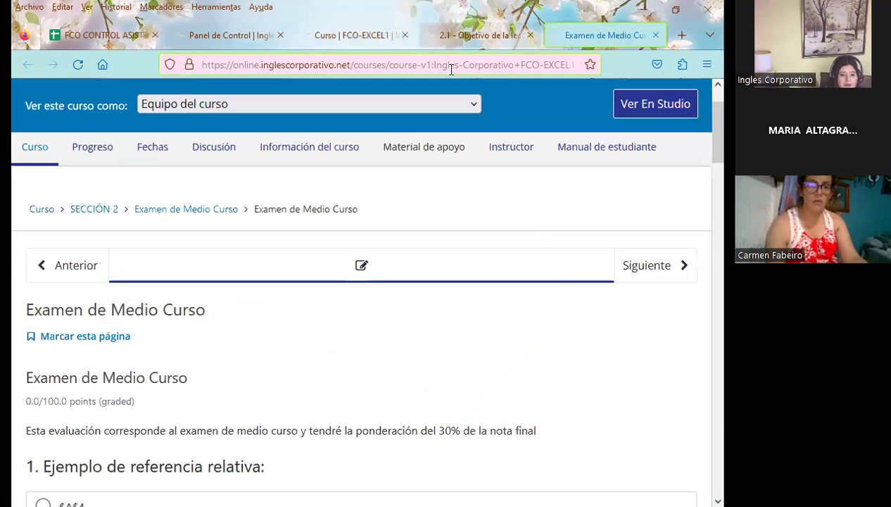
pyautogui.scroll(-2, 294, 359)
pyautogui.scroll(-3, 294, 356)
pyautogui.scroll(-4, 297, 358)
pyautogui.scroll(-10, 296, 358)
pyautogui.scroll(-6, 296, 356)
pyautogui.scroll(-4, 157, 346)
pyautogui.scroll(3, 155, 331)
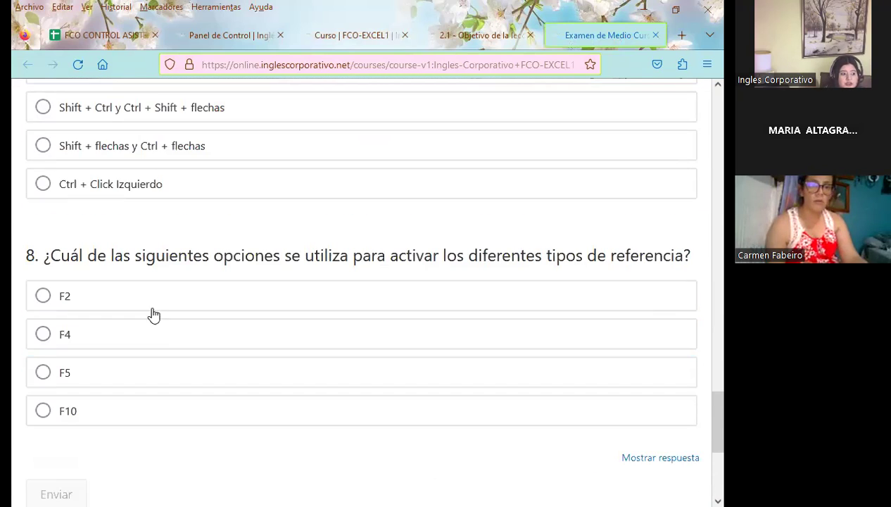
pyautogui.scroll(3, 154, 312)
pyautogui.scroll(3, 155, 308)
pyautogui.scroll(3, 156, 311)
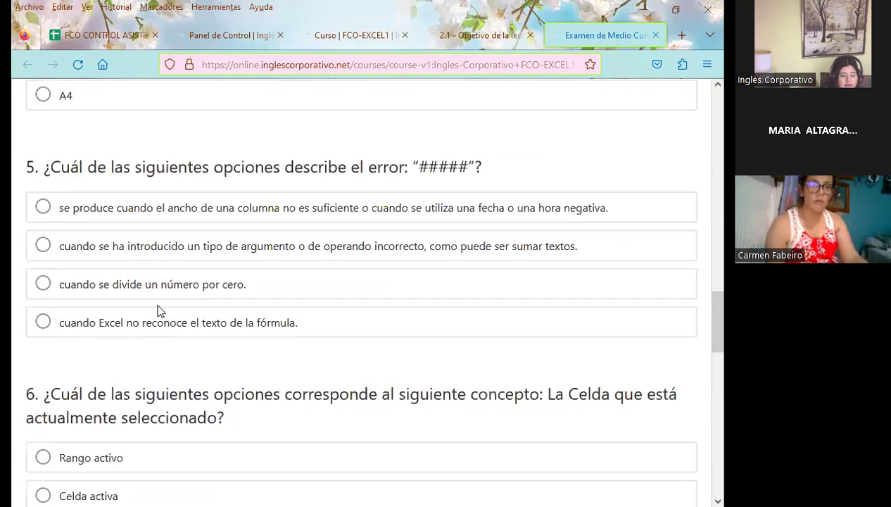
pyautogui.scroll(3, 158, 312)
pyautogui.scroll(3, 159, 313)
pyautogui.scroll(3, 161, 312)
pyautogui.scroll(2, 169, 318)
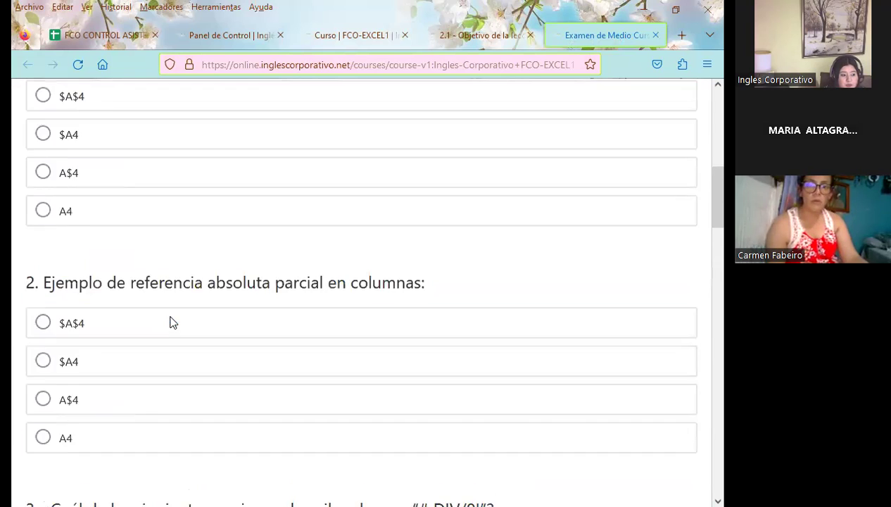
pyautogui.scroll(5, 174, 322)
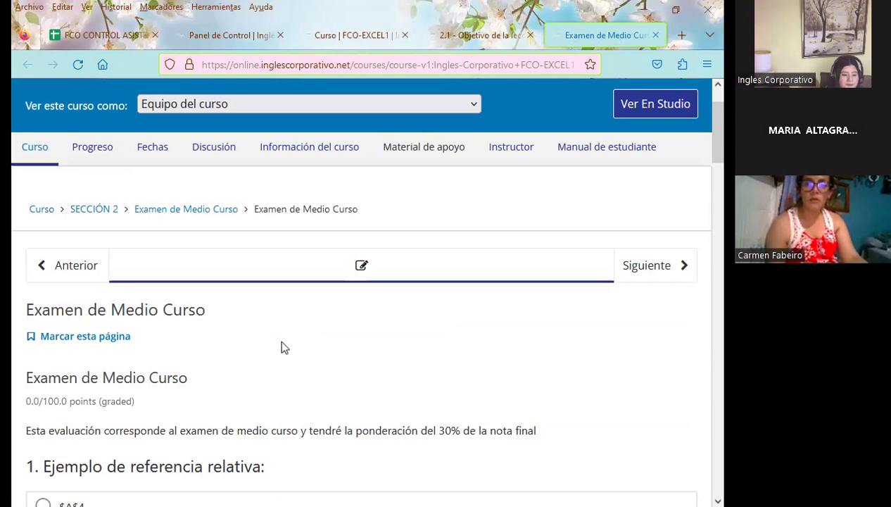
# Look over the exam questions once more, then go back to the Curso | FCO-EXCEL1 outline tab.
pyautogui.scroll(-3, 290, 336)
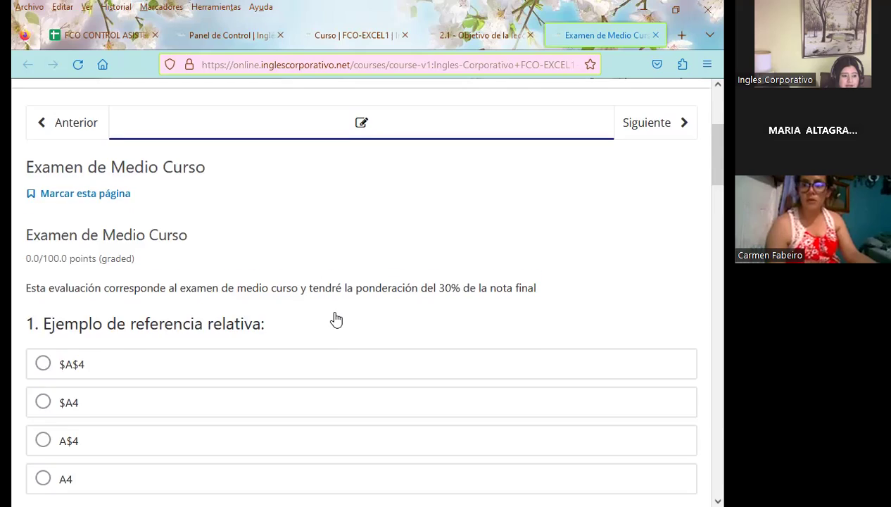
pyautogui.scroll(-3, 332, 315)
pyautogui.scroll(-4, 336, 318)
pyautogui.scroll(-4, 336, 318)
pyautogui.scroll(-3, 336, 318)
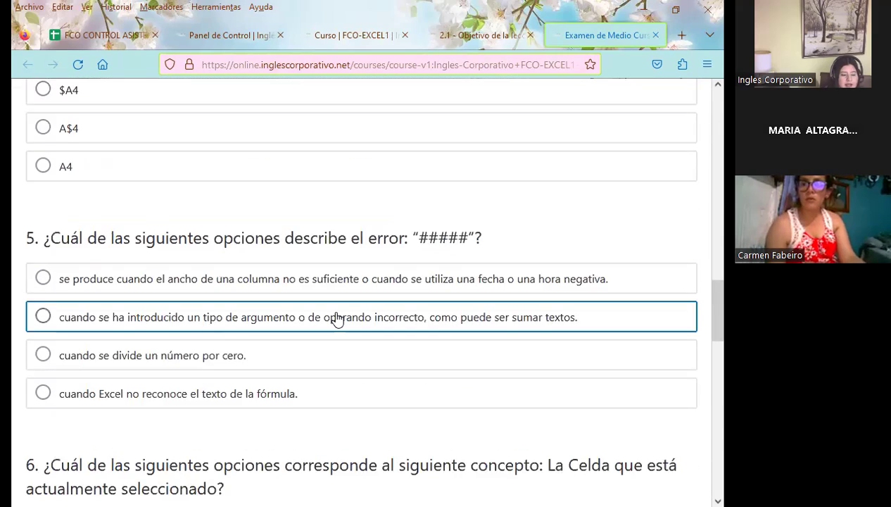
pyautogui.scroll(-6, 336, 318)
pyautogui.scroll(-2, 336, 318)
pyautogui.scroll(8, 337, 313)
pyautogui.scroll(4, 336, 315)
pyautogui.scroll(4, 334, 318)
pyautogui.scroll(4, 324, 281)
pyautogui.click(348, 36)
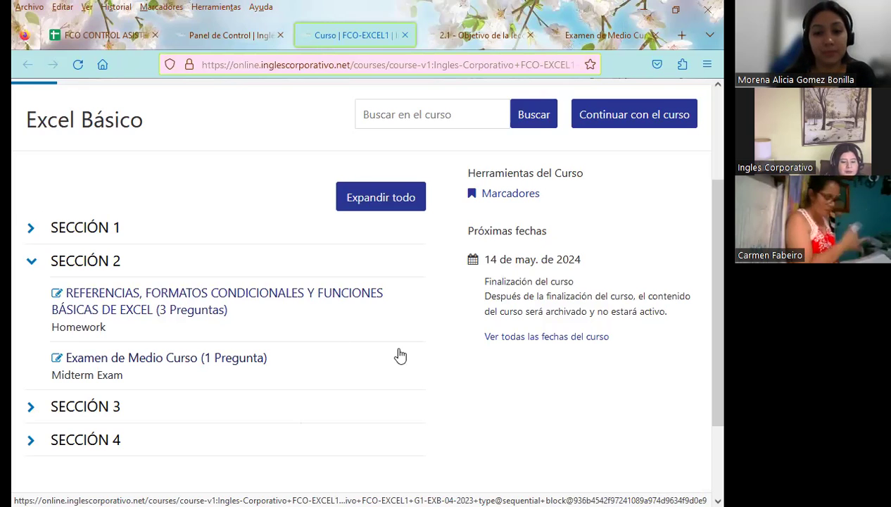
# Switch to the '2.1 - Objetivo de la lección' tab and scroll into the lesson.
pyautogui.click(469, 35)
pyautogui.scroll(-2, 534, 372)
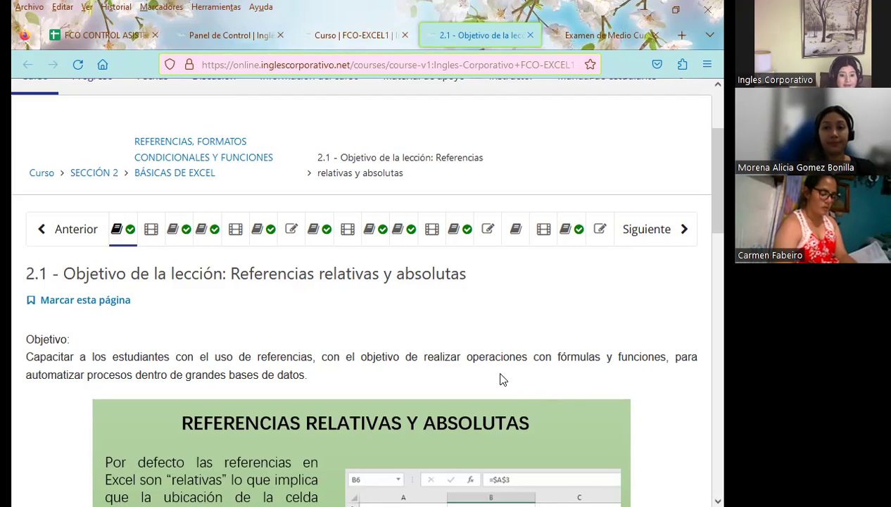
# Scroll through lesson 2.1's objective and the Referencias relativas y absolutas slide.
pyautogui.scroll(2, 402, 352)
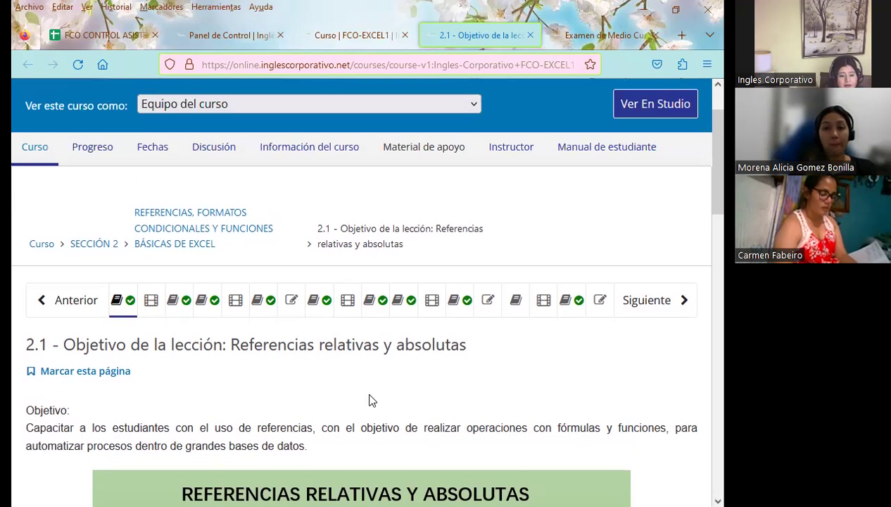
pyautogui.scroll(-1, 307, 384)
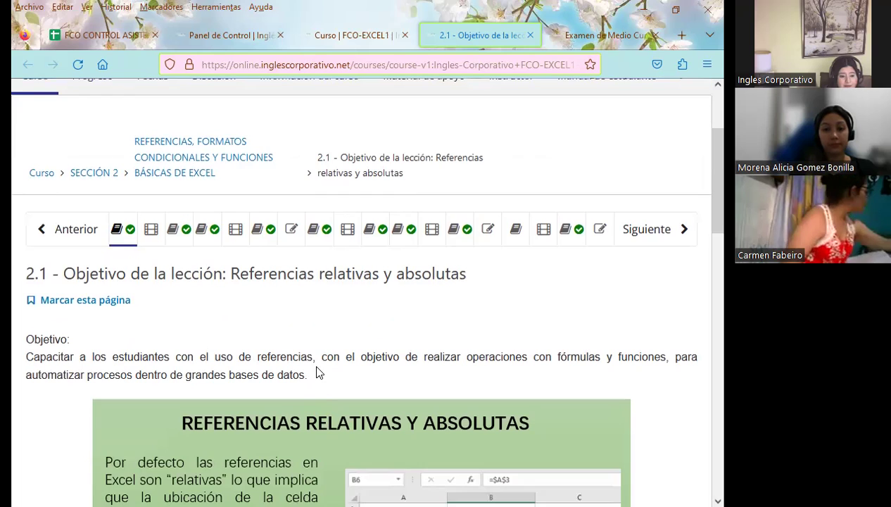
pyautogui.scroll(-3, 318, 380)
pyautogui.scroll(-3, 329, 397)
pyautogui.scroll(1, 330, 399)
pyautogui.scroll(8, 330, 398)
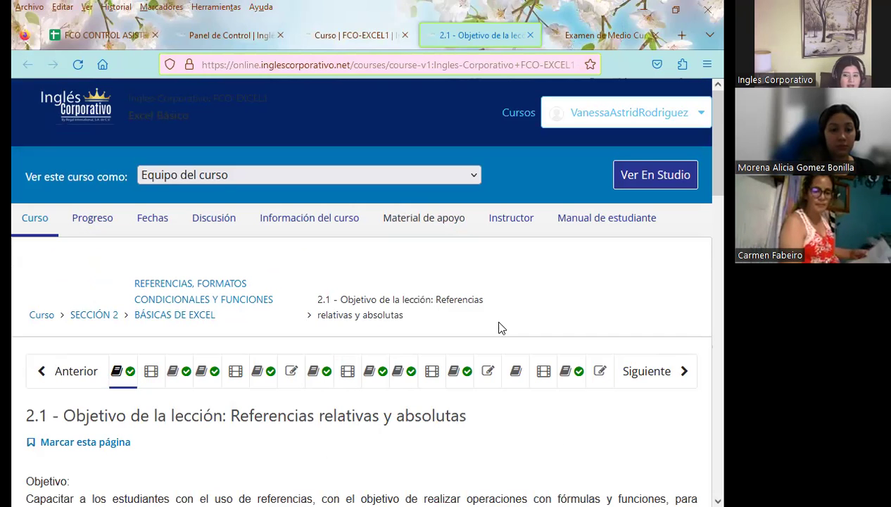
pyautogui.scroll(-3, 457, 331)
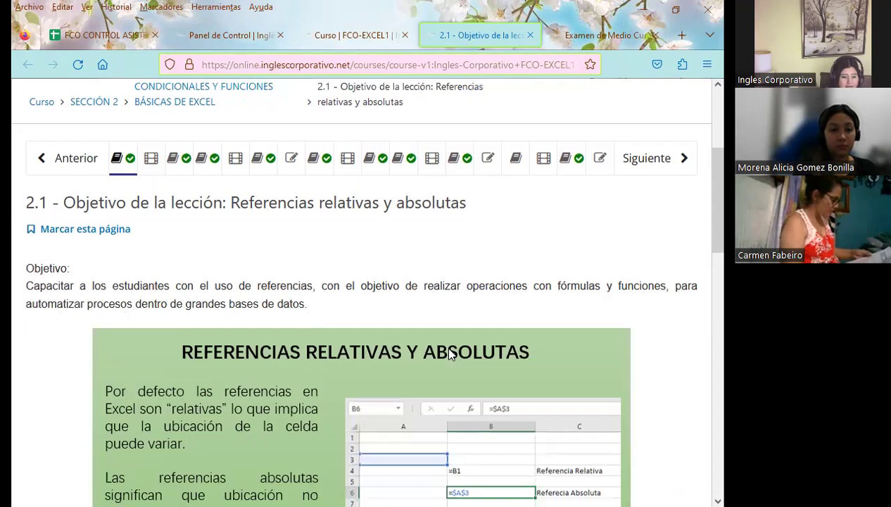
pyautogui.scroll(-3, 436, 345)
pyautogui.scroll(4, 211, 330)
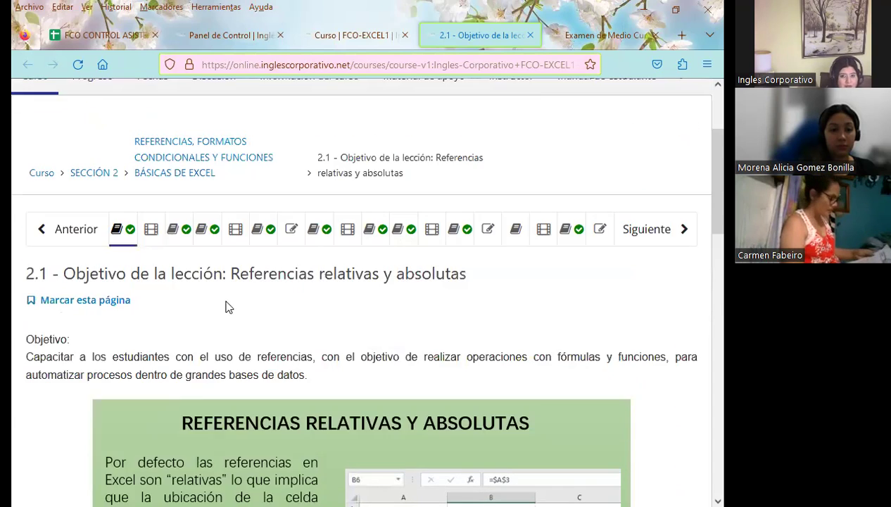
pyautogui.scroll(2, 281, 232)
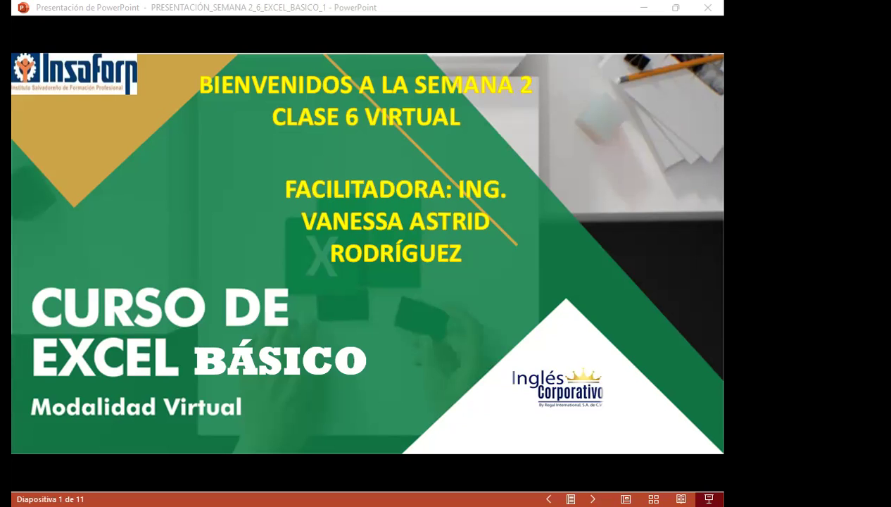
# Advance the slideshow past SESIÓN: 6 to slide 3, the AGENDA.
pyautogui.press('Right')
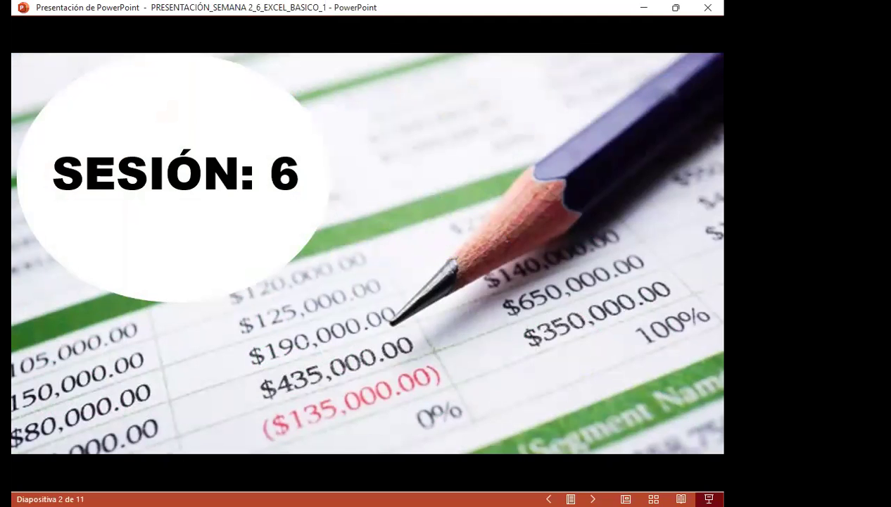
pyautogui.press('Right')
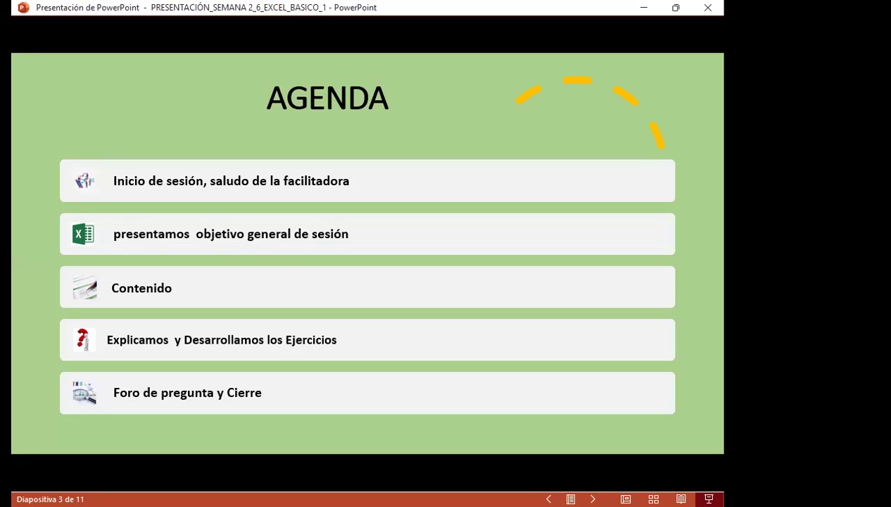
# Advance to slide 4, OBJETIVO GENERAL DE LA SESIÓN.
pyautogui.press('Right')
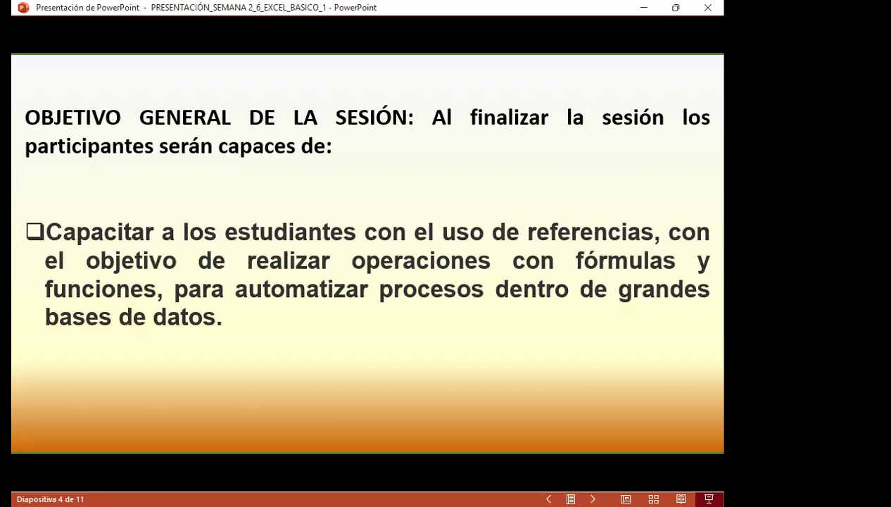
# Advance to slide 5, Fórmulas con Referencia Absoluta.
pyautogui.press('Right')
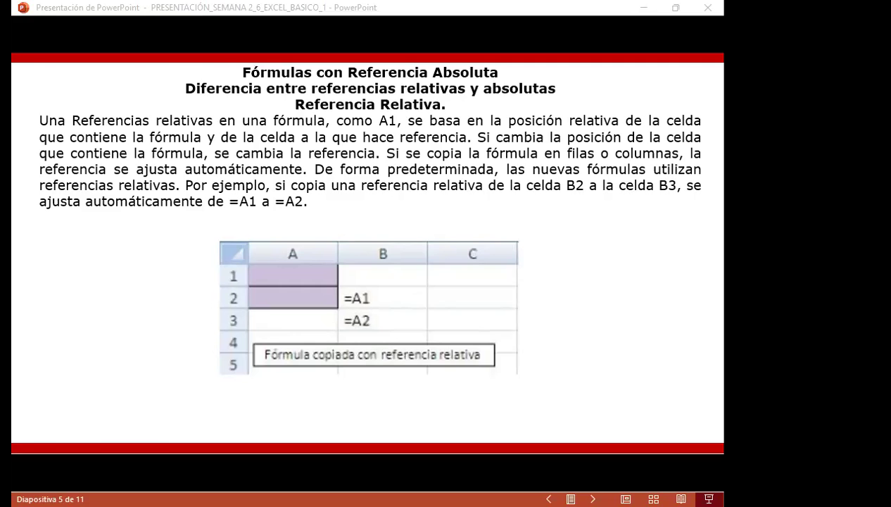
# Switch from the slideshow to the Excel workbook with Alt+Tab.
pyautogui.hotkey('alt', 'Tab')
# Insert a blank row at row 15, above the lower CANTIDAD/PRECIO table.
pyautogui.click(241, 395)
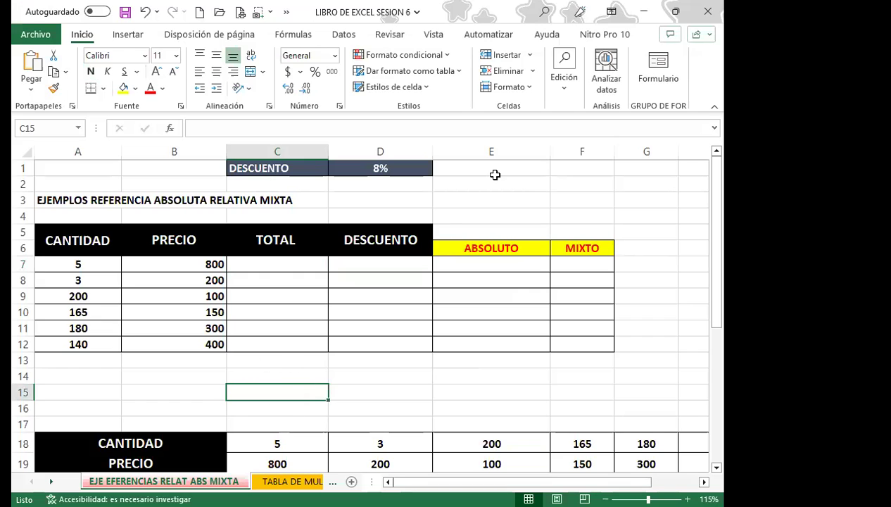
pyautogui.click(23, 392)
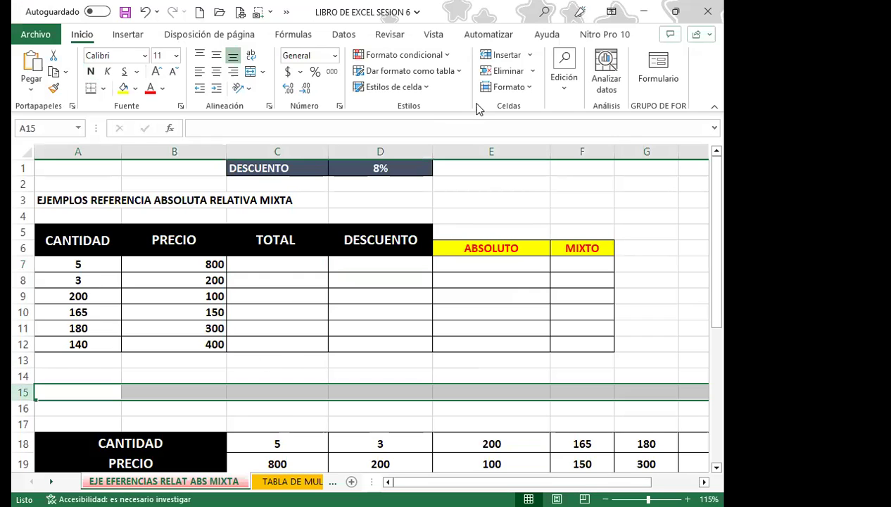
pyautogui.click(512, 59)
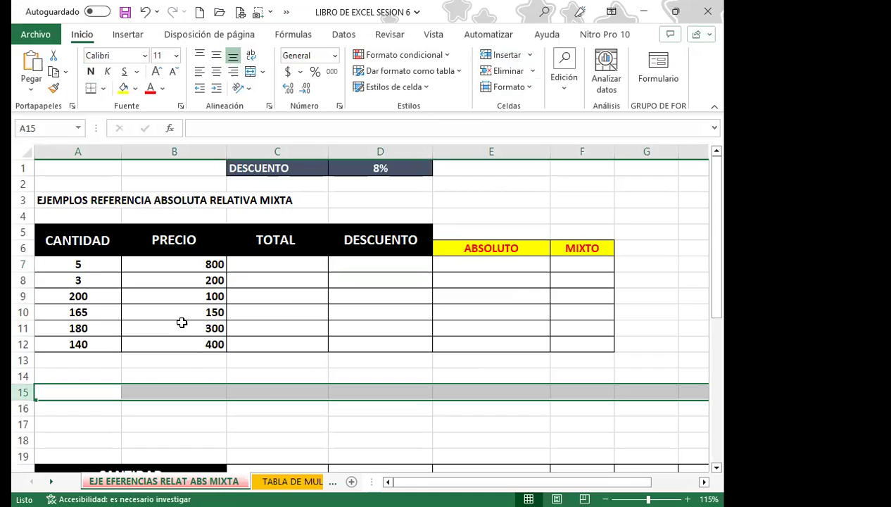
# Point out quantity 5 in A7 and price 800 in B7, then select C7 for the first total.
pyautogui.click(84, 268)
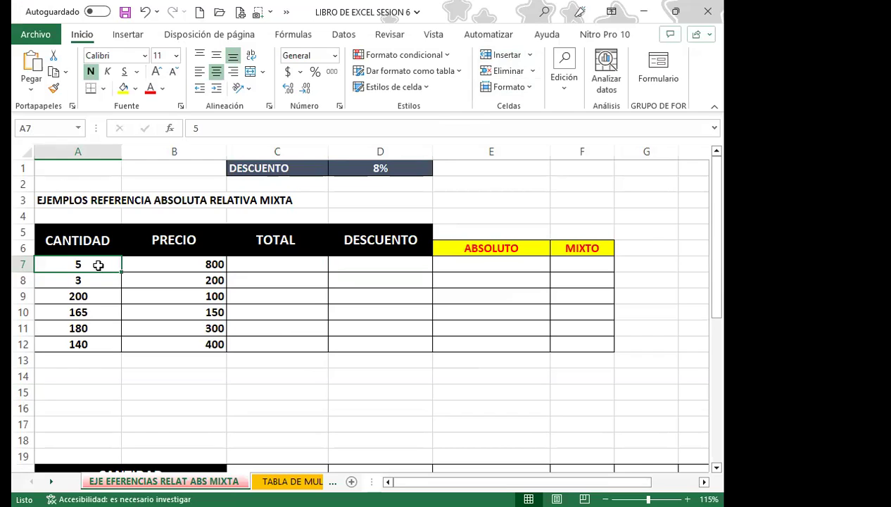
pyautogui.click(171, 267)
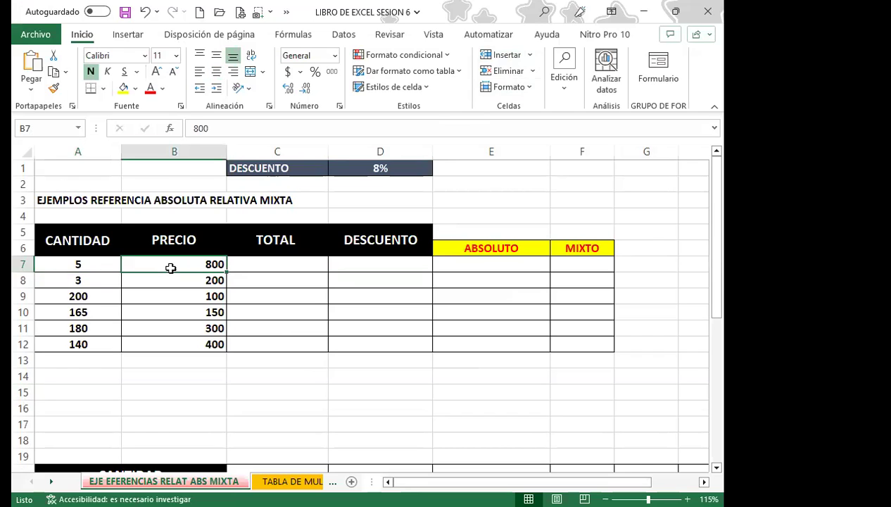
pyautogui.click(83, 265)
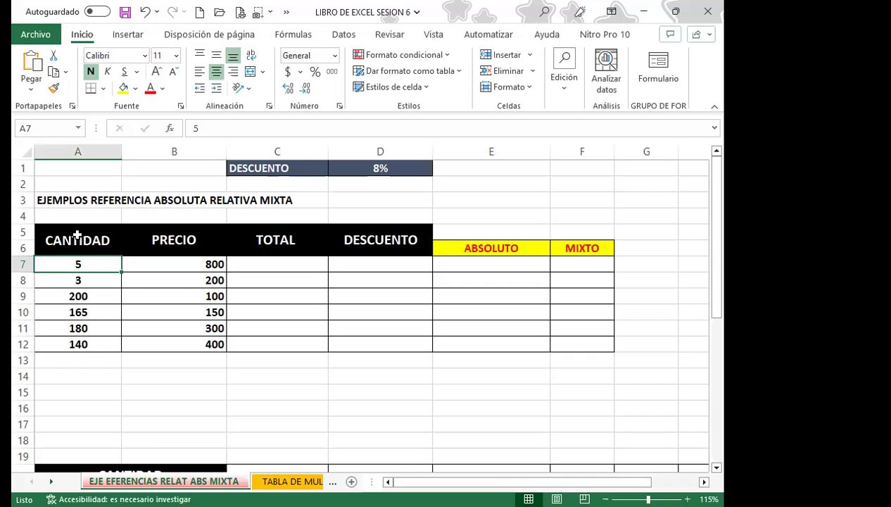
pyautogui.click(164, 261)
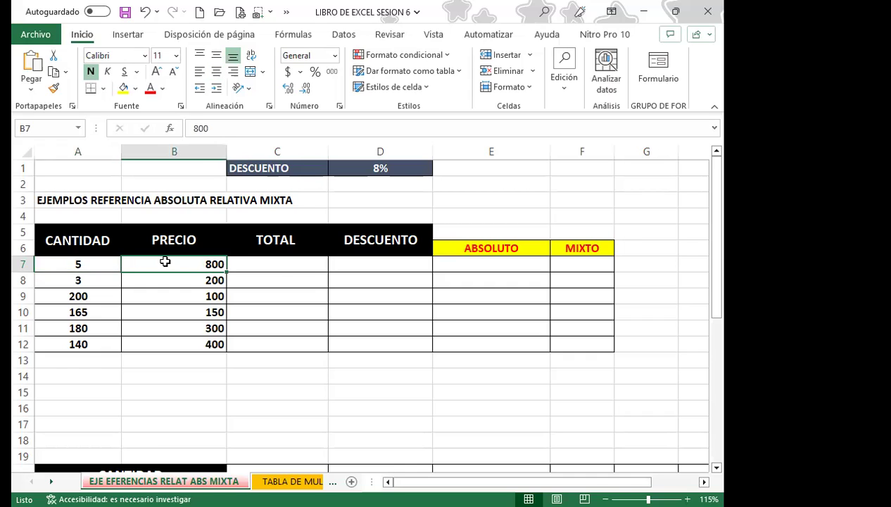
pyautogui.click(275, 267)
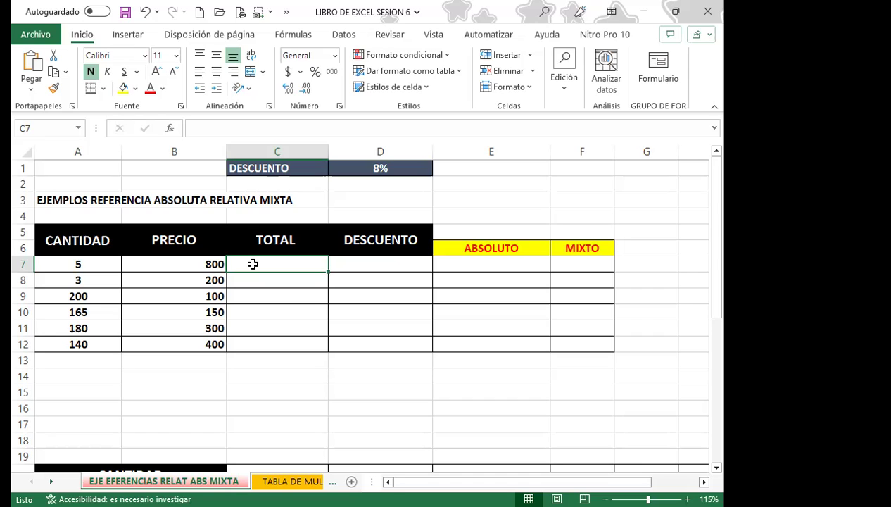
# Enter =5*800 in C7 and =3*200 in C8, giving totals 4000 and 600.
pyautogui.write('=')
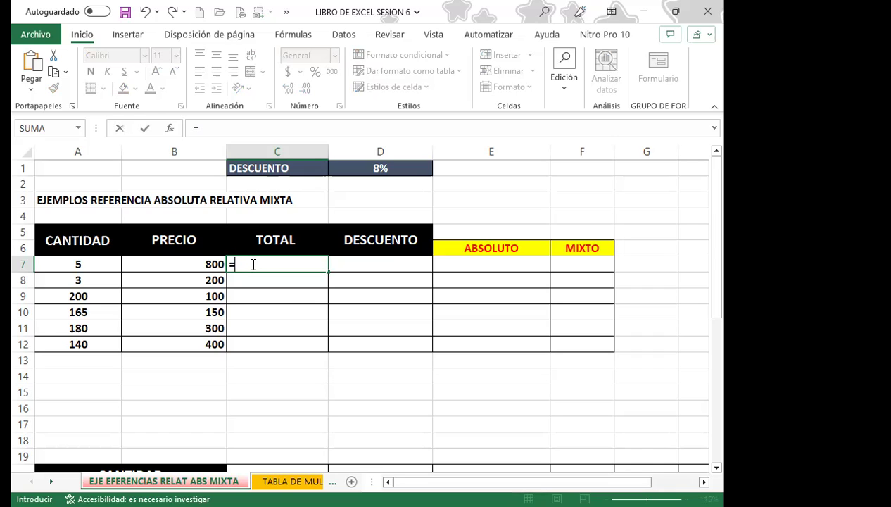
pyautogui.write('5')
pyautogui.write('*')
pyautogui.write('800')
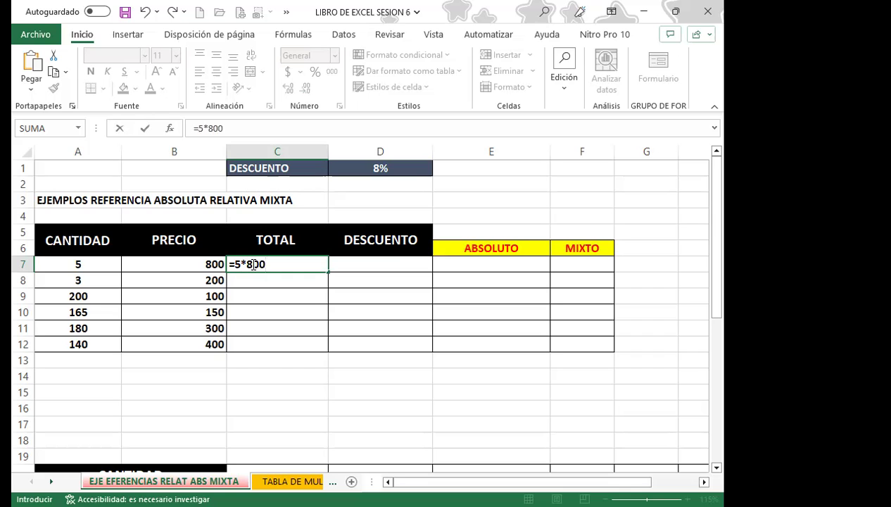
pyautogui.press('Return')
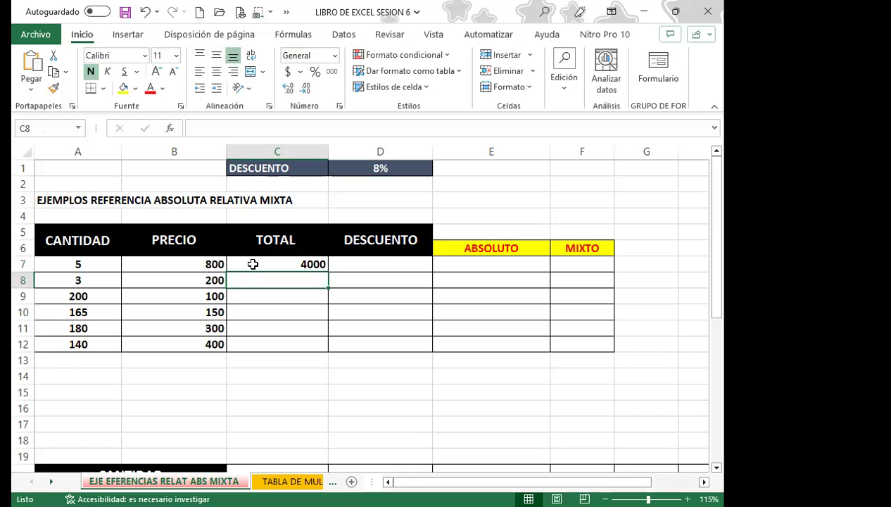
pyautogui.click(252, 264)
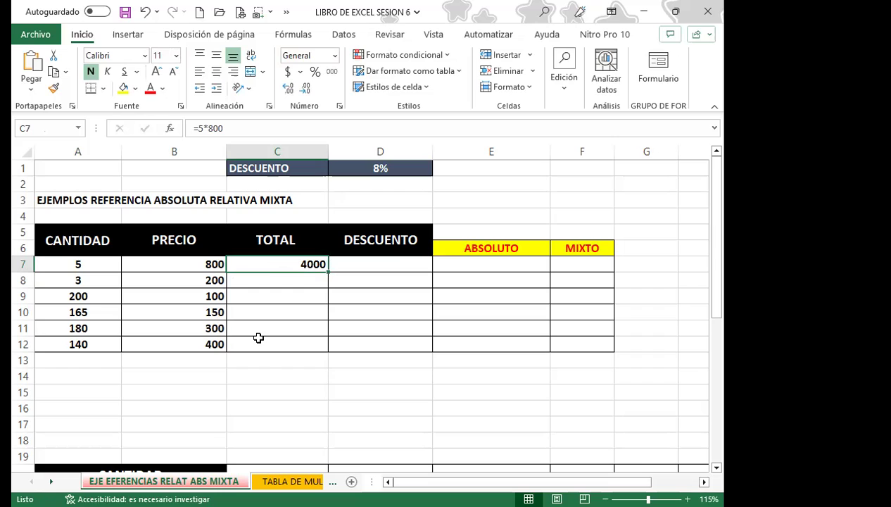
pyautogui.press('Down')
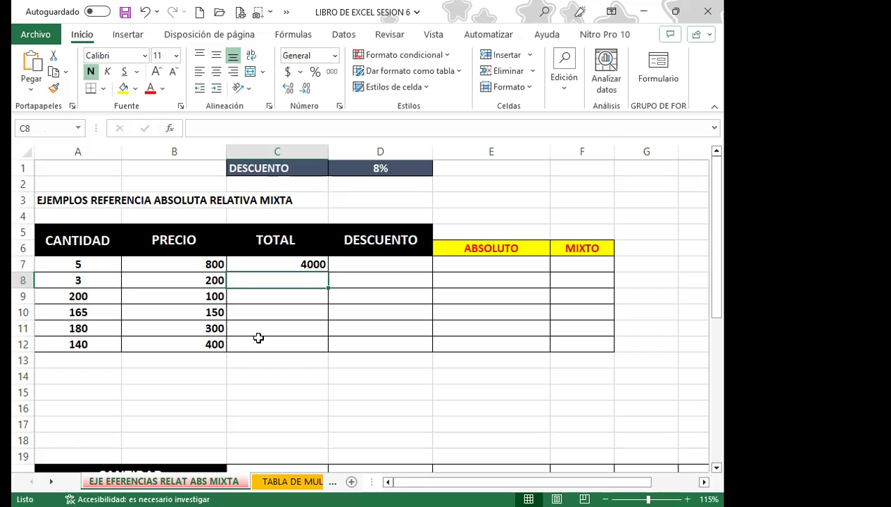
pyautogui.write('=')
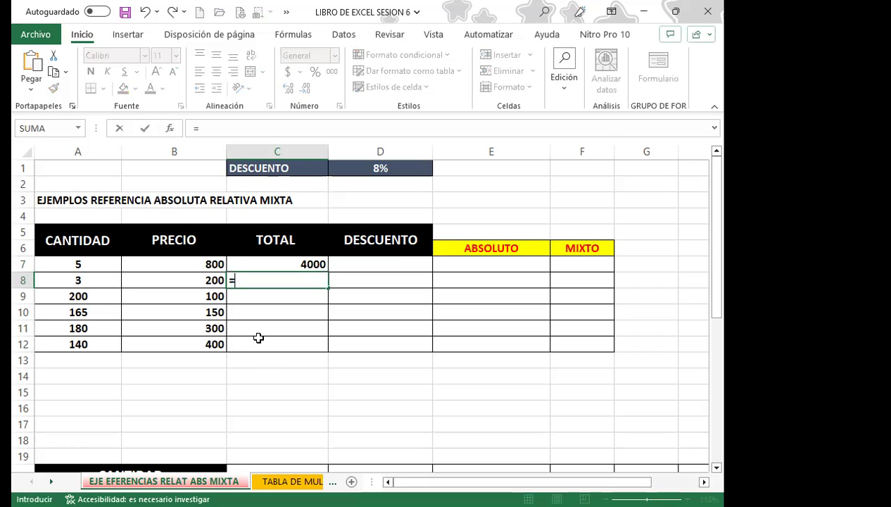
pyautogui.write('3*')
pyautogui.write('200')
pyautogui.press('Return')
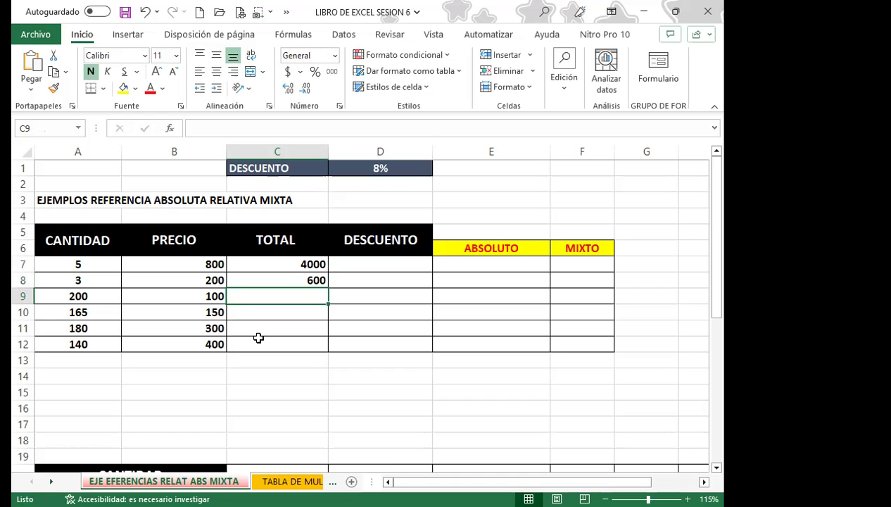
# Fill C8's =3*200 formula down through C12 so rows 9–12 all show 600.
pyautogui.click(112, 264)
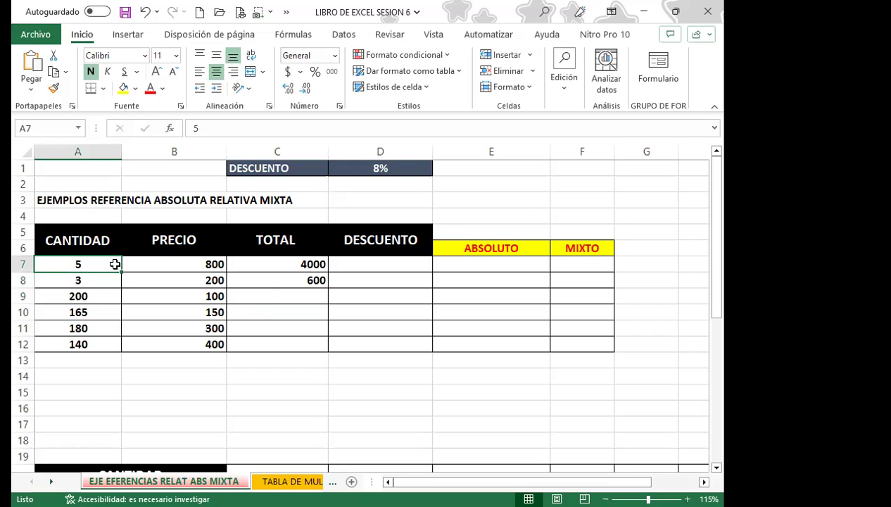
pyautogui.click(258, 265)
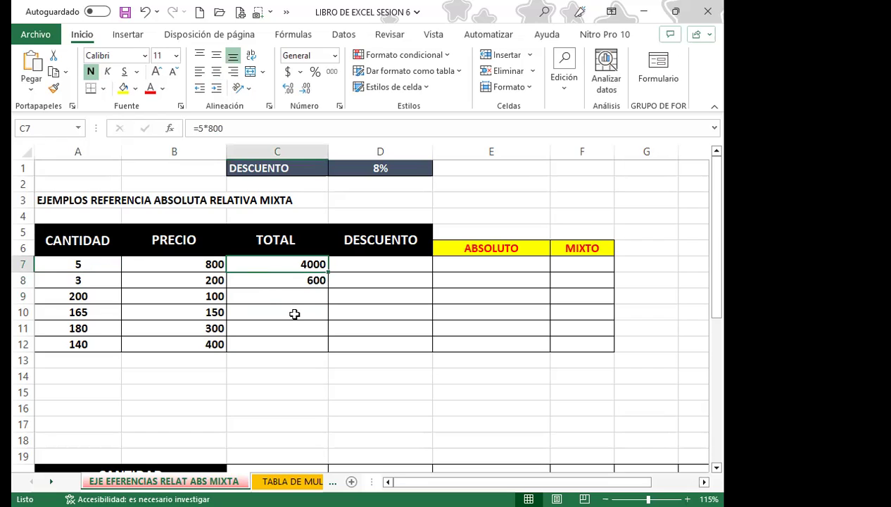
pyautogui.click(284, 283)
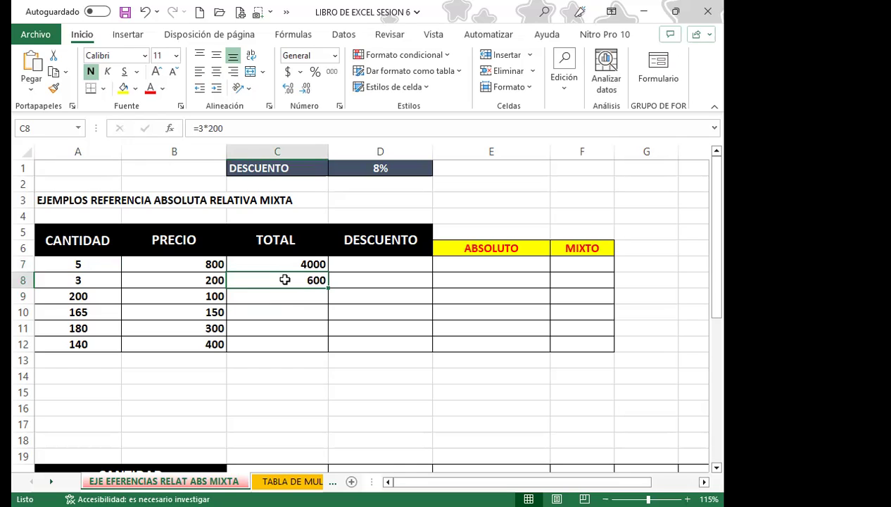
pyautogui.moveTo(284, 296); pyautogui.dragTo(284, 344)
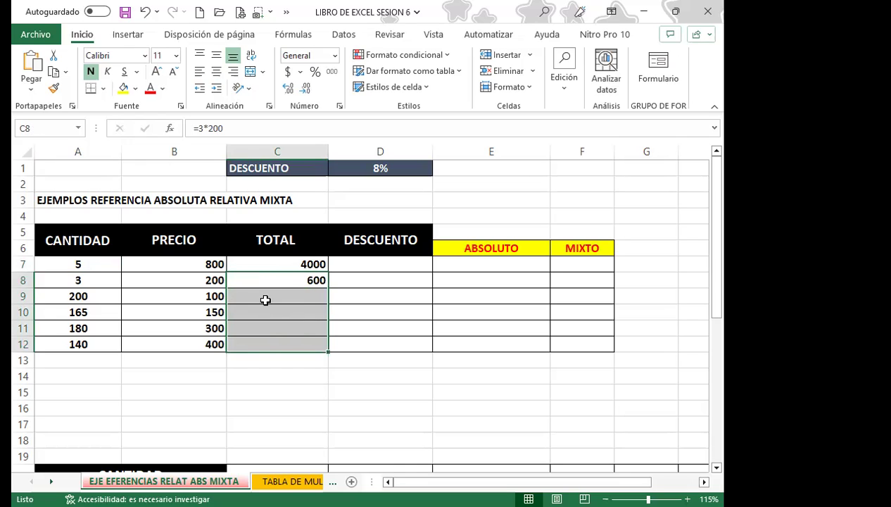
pyautogui.click(262, 277)
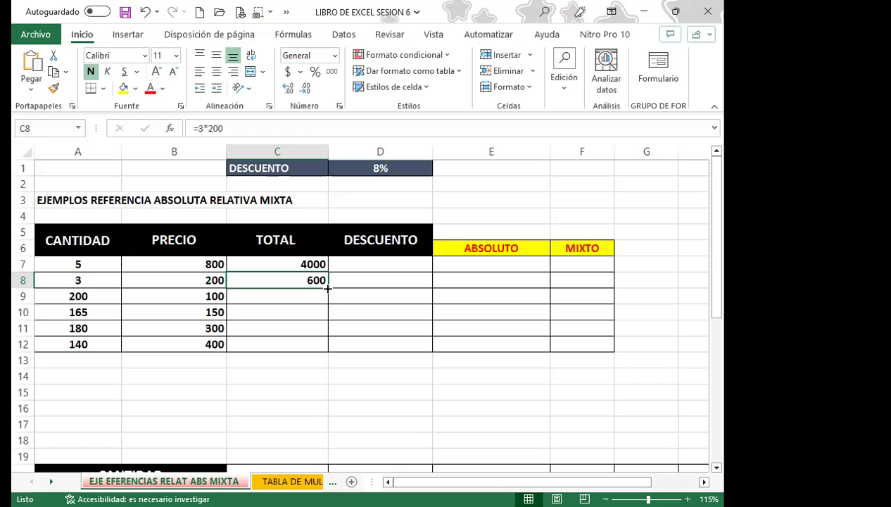
pyautogui.moveTo(327, 288); pyautogui.dragTo(328, 349)
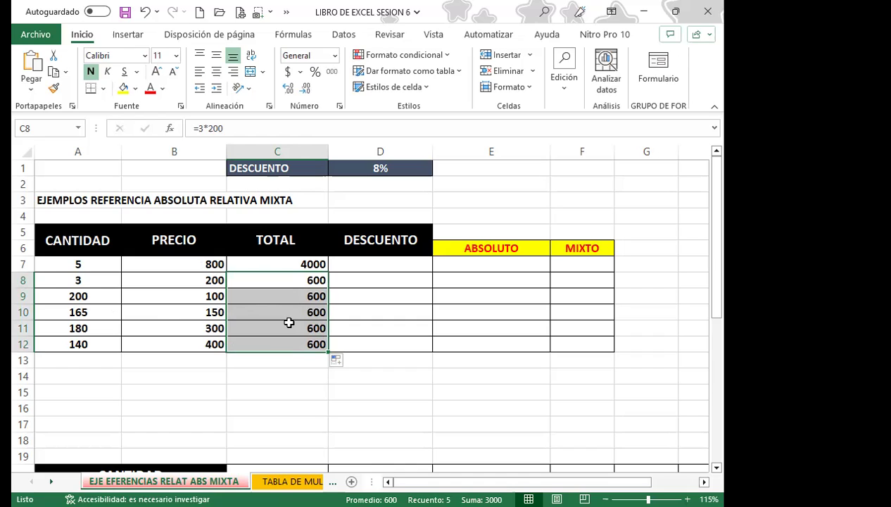
pyautogui.click(300, 299)
pyautogui.click(268, 280)
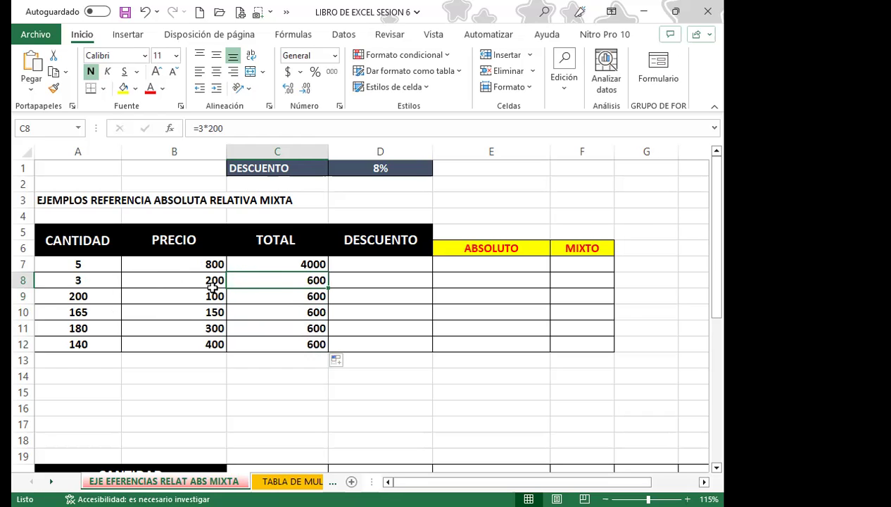
pyautogui.click(96, 280)
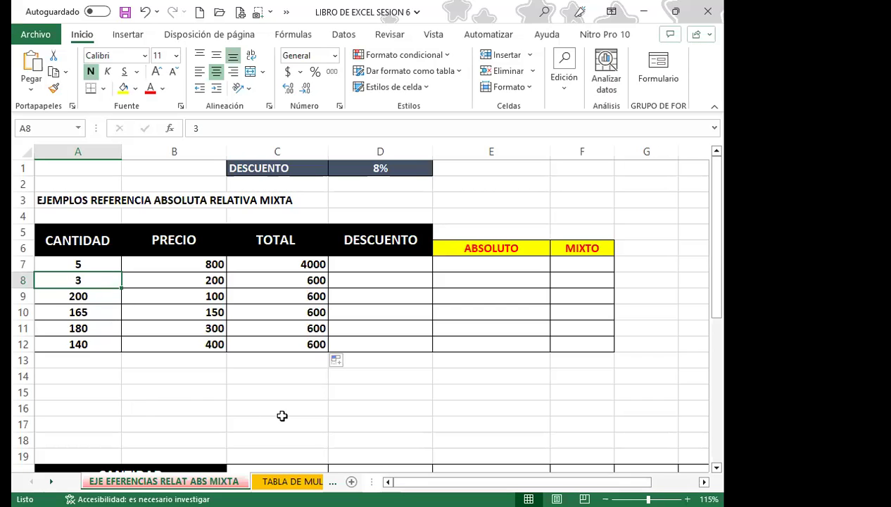
pyautogui.write('4')
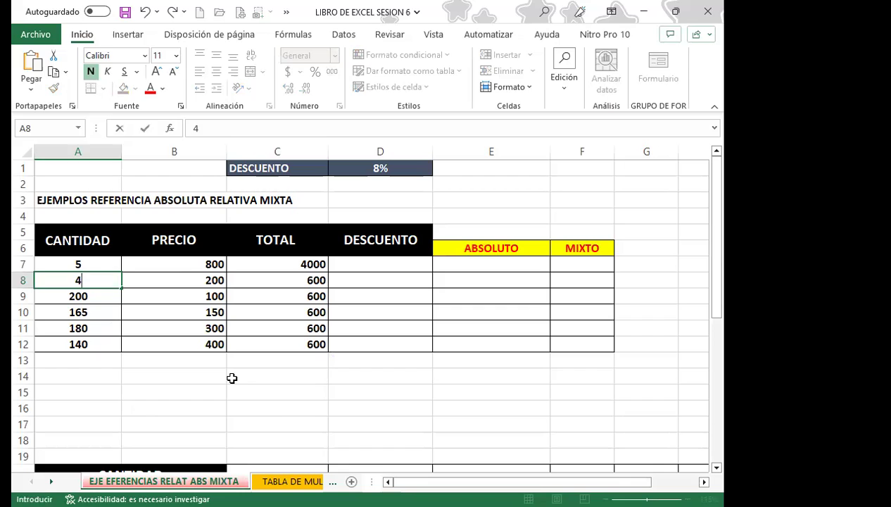
pyautogui.click(231, 376)
pyautogui.click(260, 277)
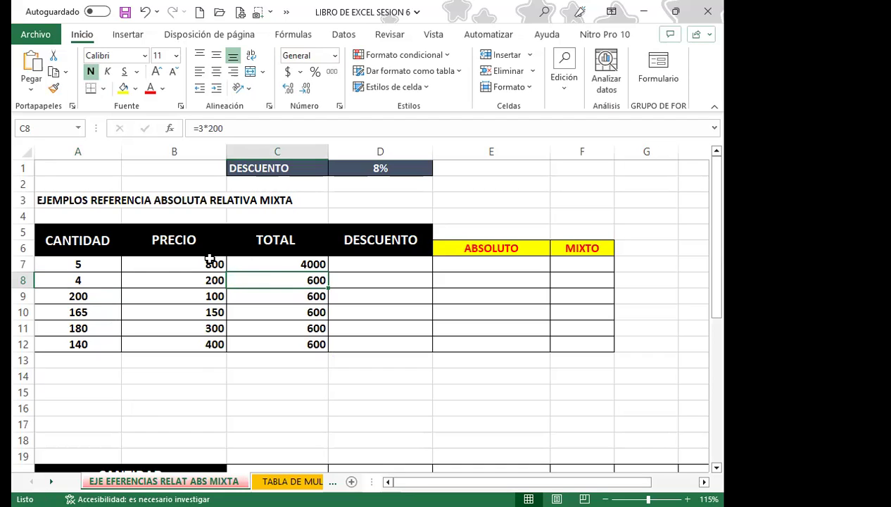
pyautogui.click(102, 282)
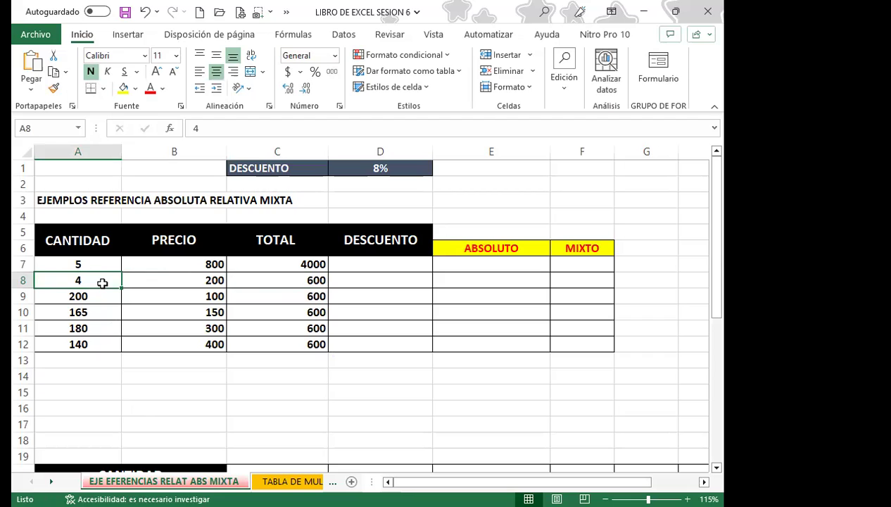
pyautogui.hotkey('ctrl', 'z')
pyautogui.click(263, 276)
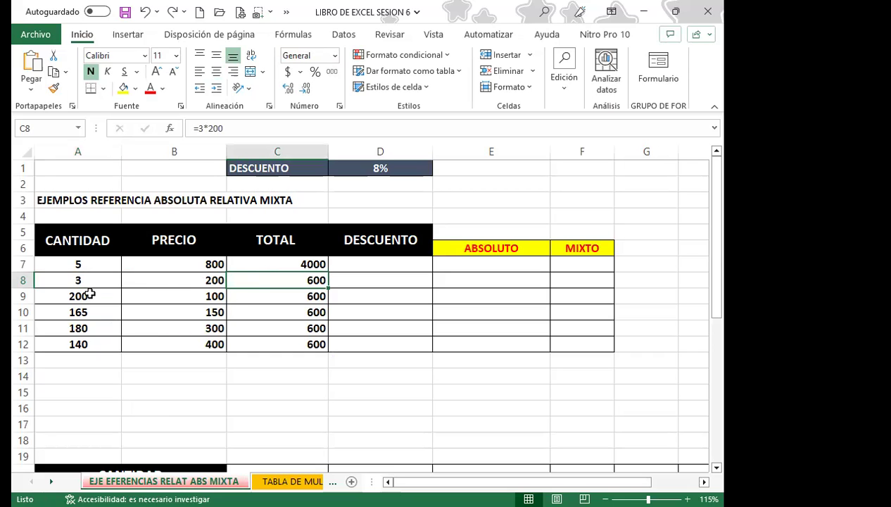
# Clear C7:C12 and enter =A7*B7 in C7 by clicking the cells, giving 4000.
pyautogui.moveTo(260, 264); pyautogui.dragTo(258, 339)
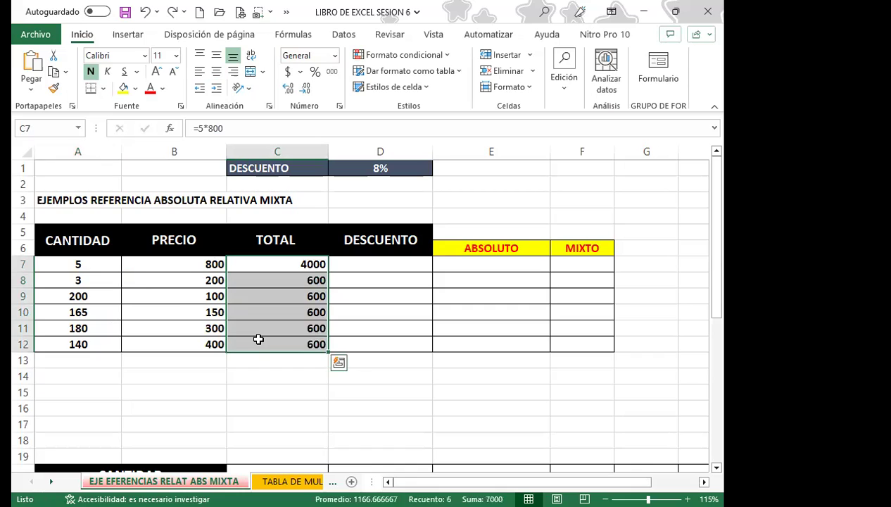
pyautogui.press('Delete')
pyautogui.click(283, 263)
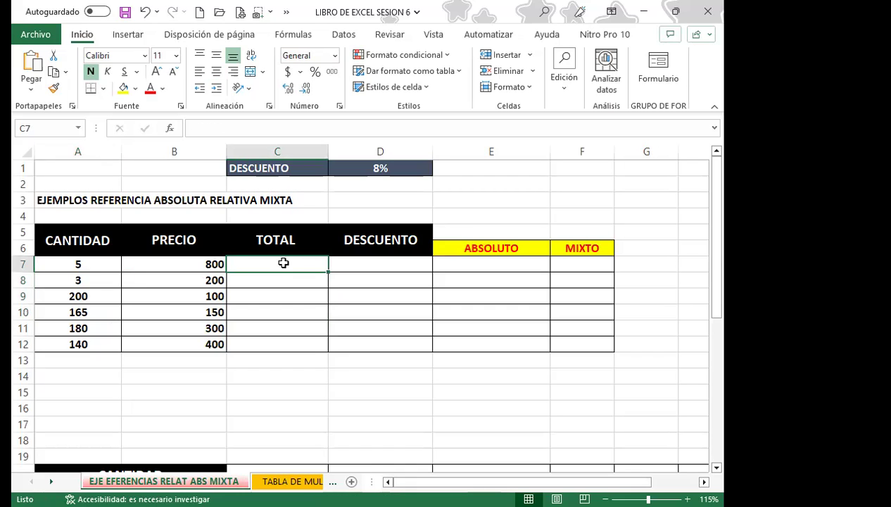
pyautogui.write('=')
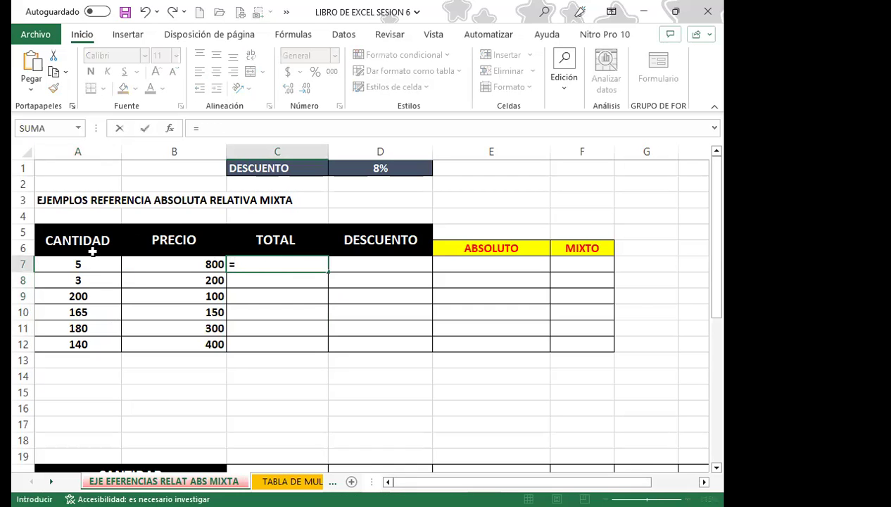
pyautogui.click(90, 263)
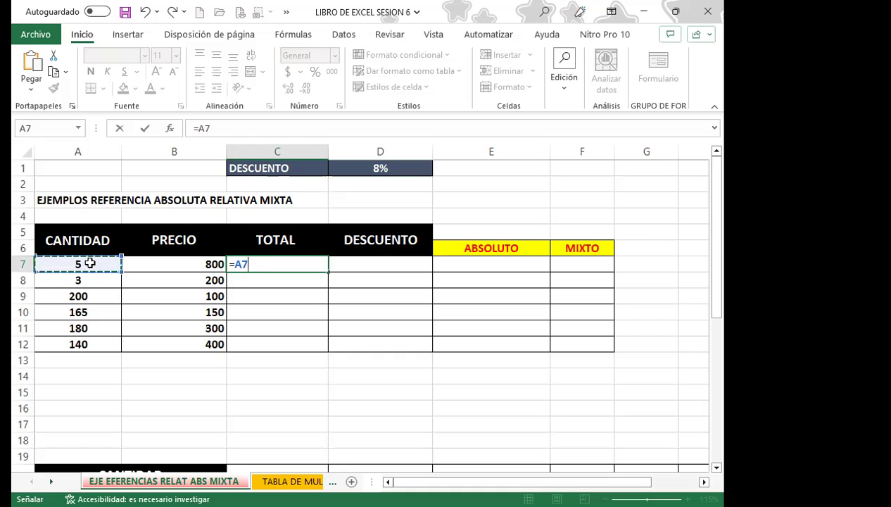
pyautogui.write('*')
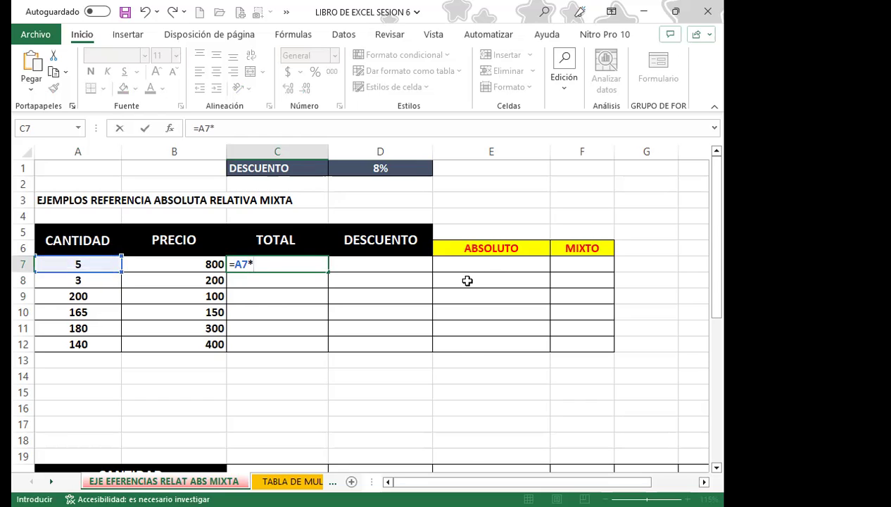
pyautogui.click(176, 264)
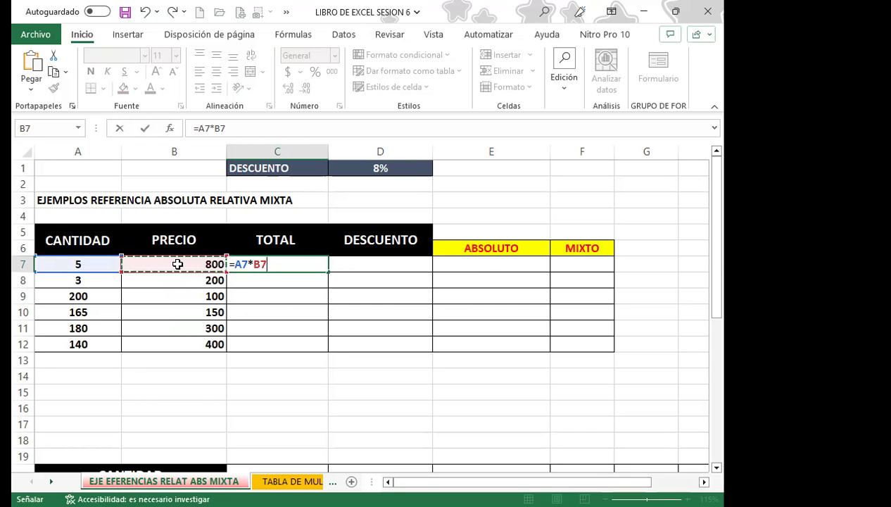
pyautogui.press('Return')
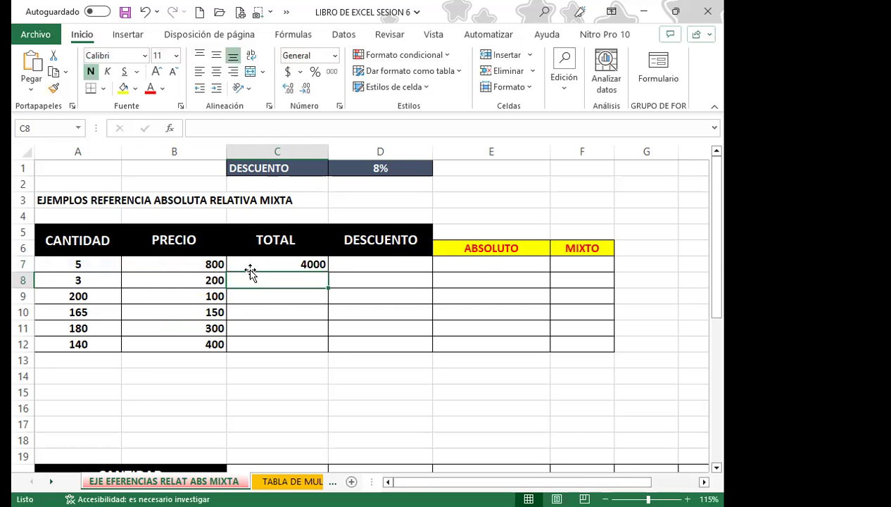
pyautogui.click(248, 266)
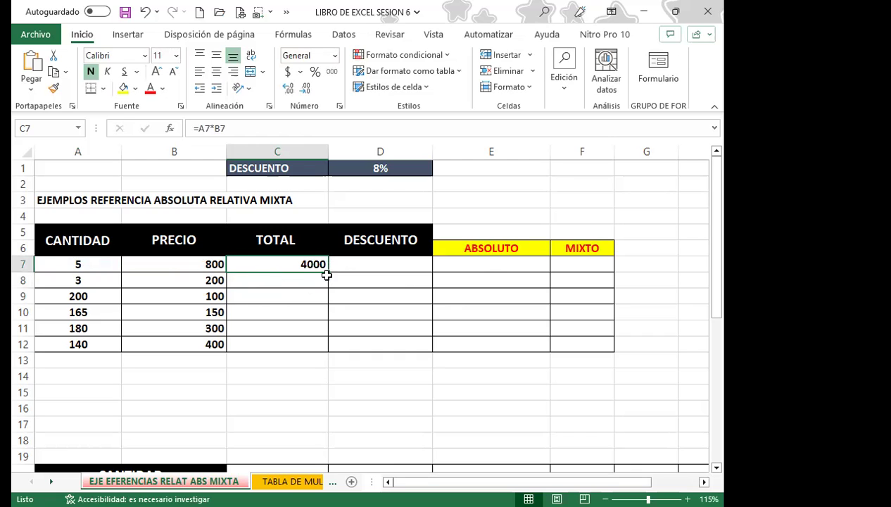
pyautogui.moveTo(327, 270); pyautogui.dragTo(322, 347)
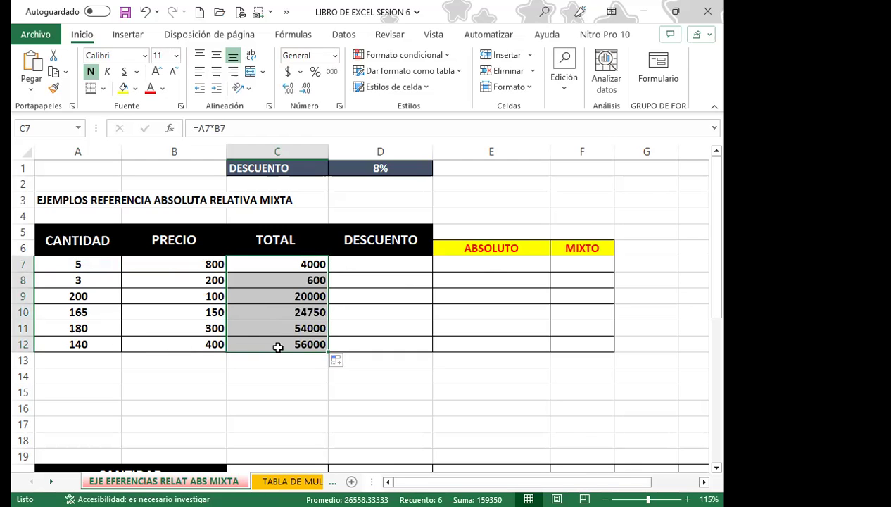
pyautogui.click(90, 280)
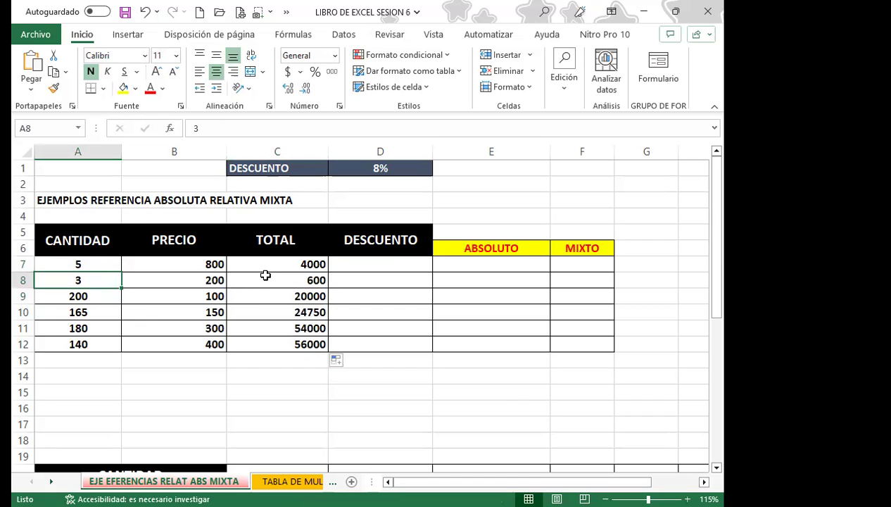
pyautogui.write('10')
pyautogui.press('Return')
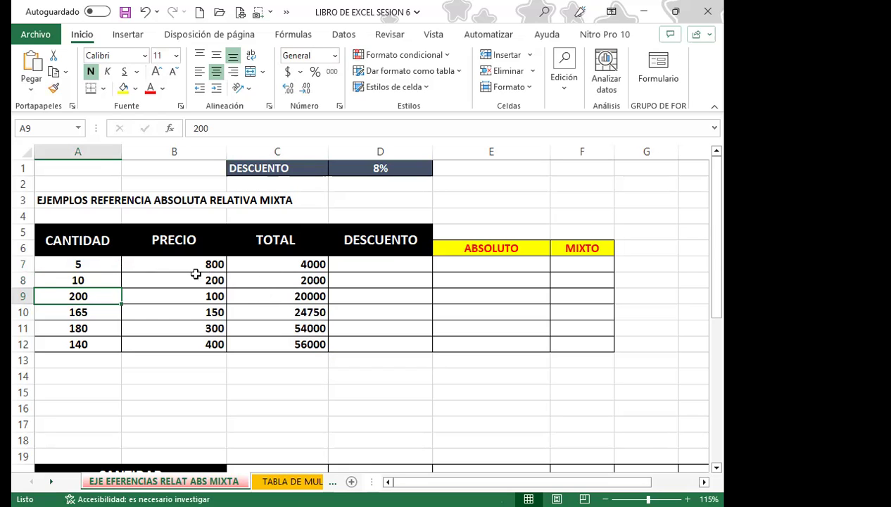
pyautogui.click(105, 280)
pyautogui.write('3')
pyautogui.hotkey('ctrl', 'Return')
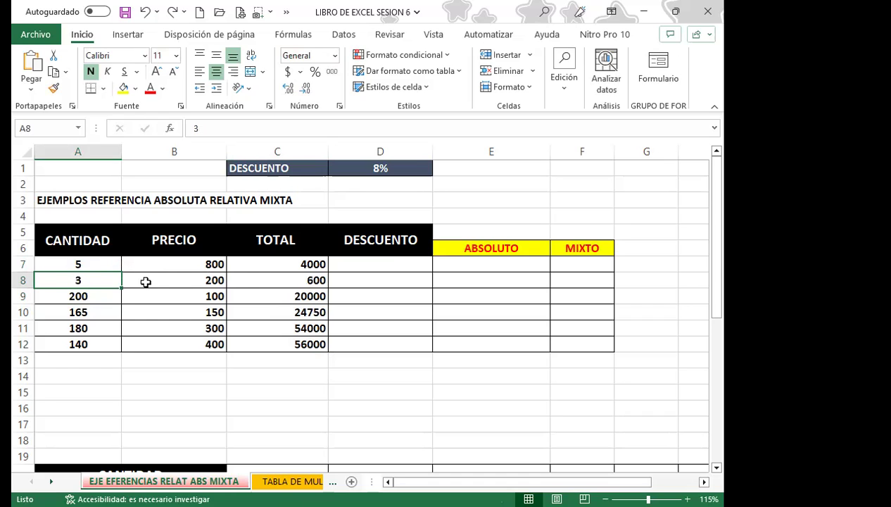
pyautogui.click(268, 275)
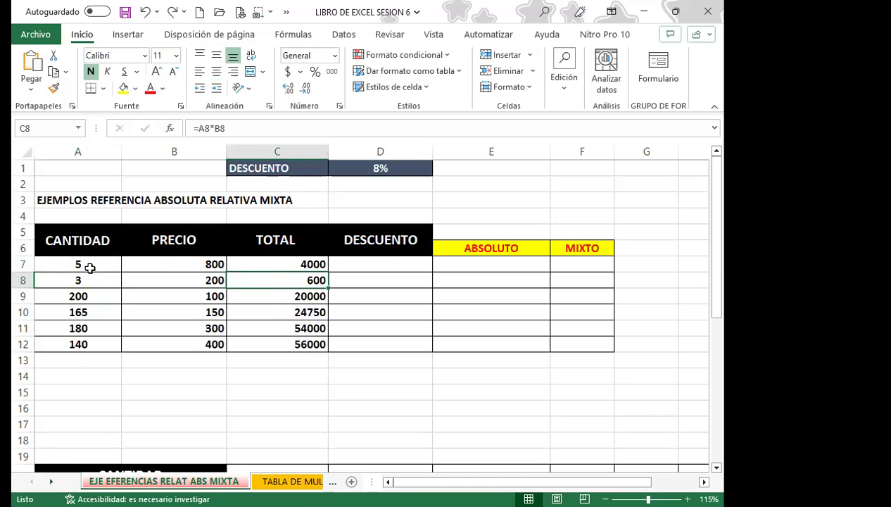
pyautogui.click(259, 265)
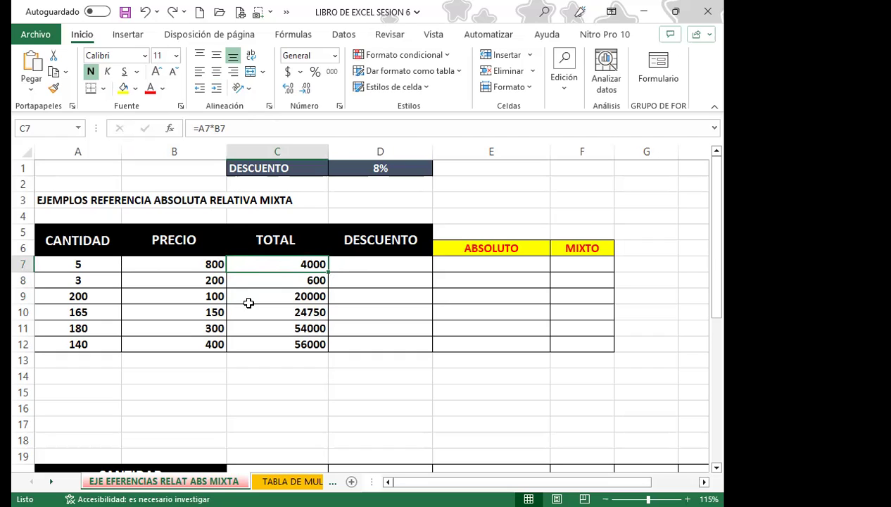
pyautogui.click(264, 297)
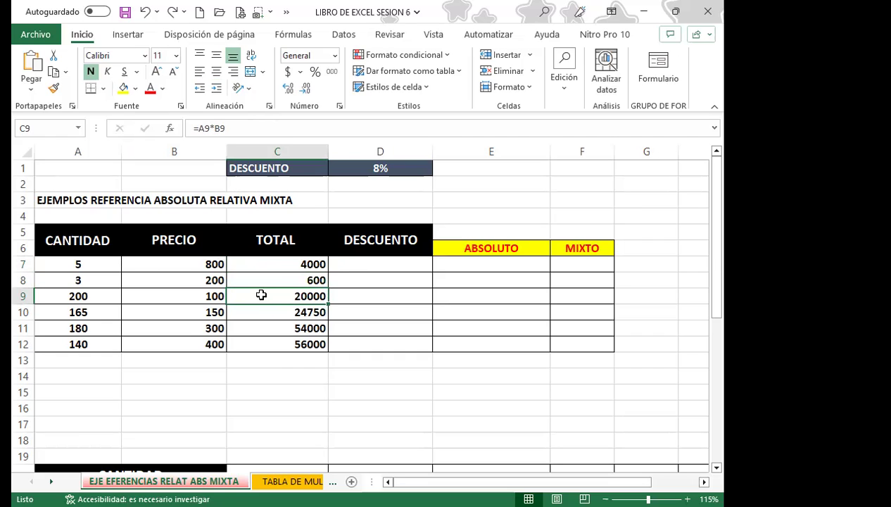
pyautogui.click(590, 179)
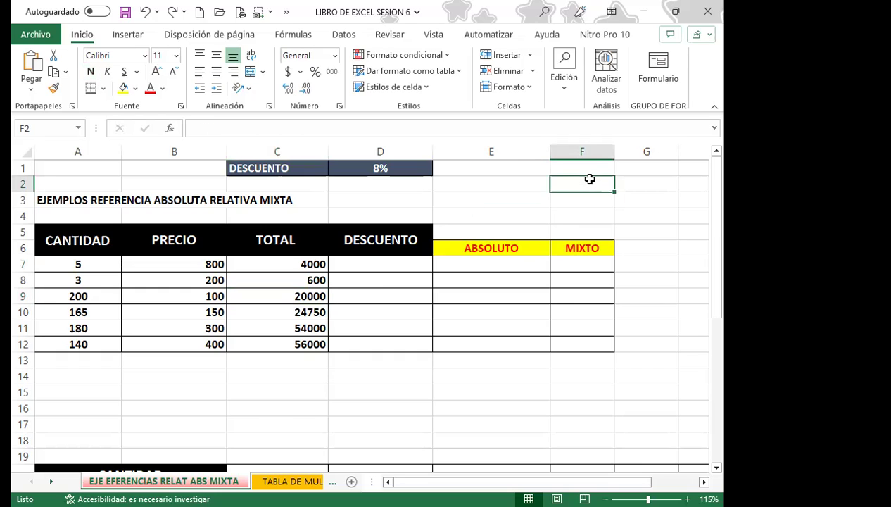
pyautogui.click(266, 294)
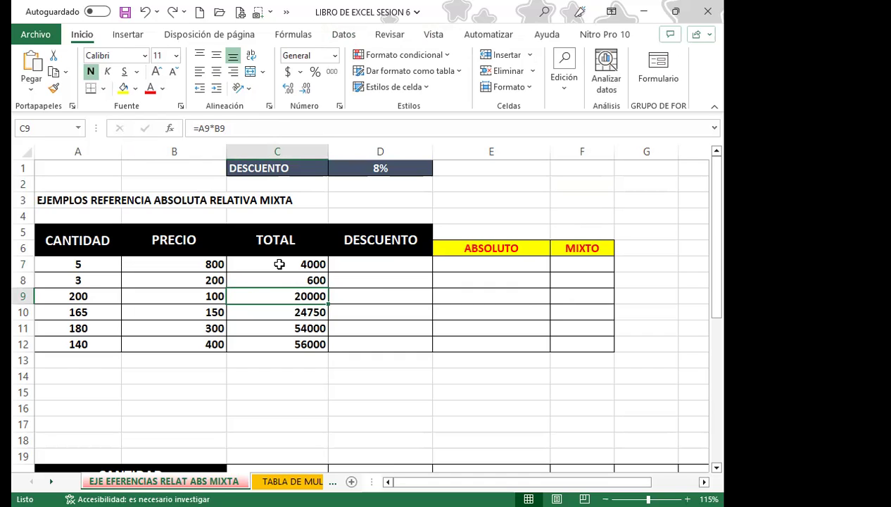
pyautogui.click(280, 264)
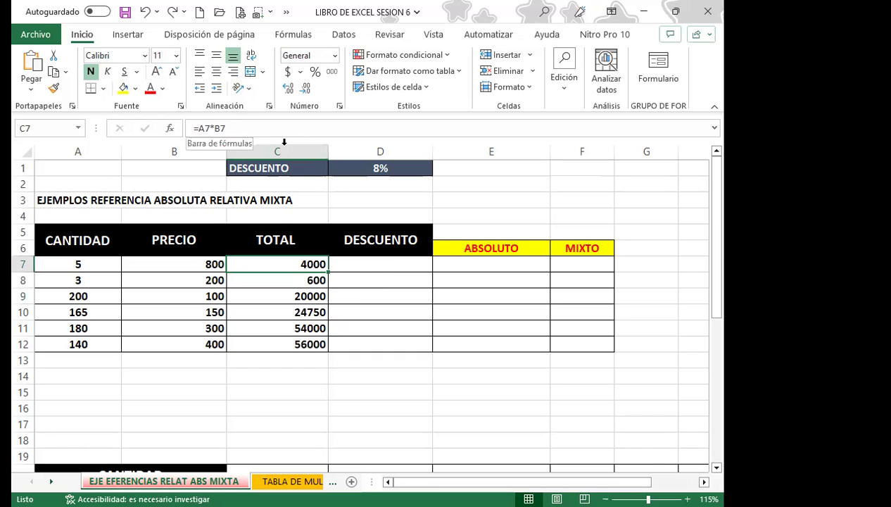
pyautogui.press('Down')
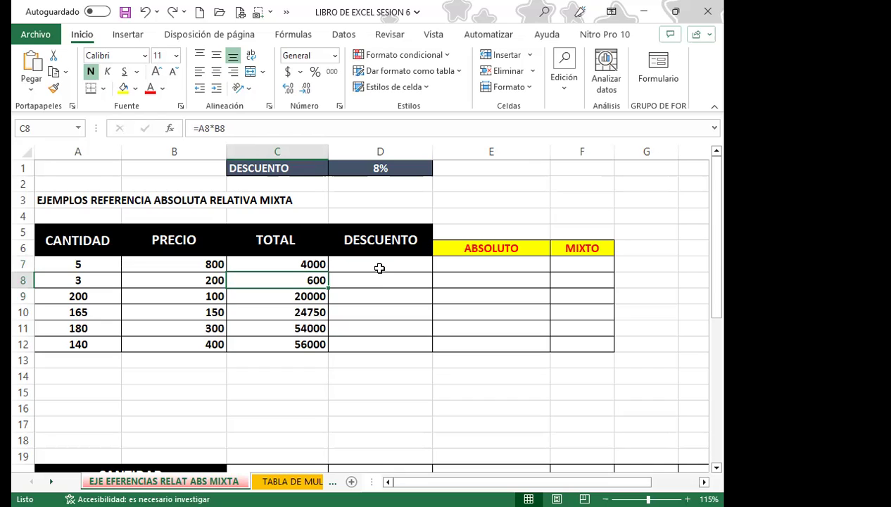
pyautogui.press('Down')
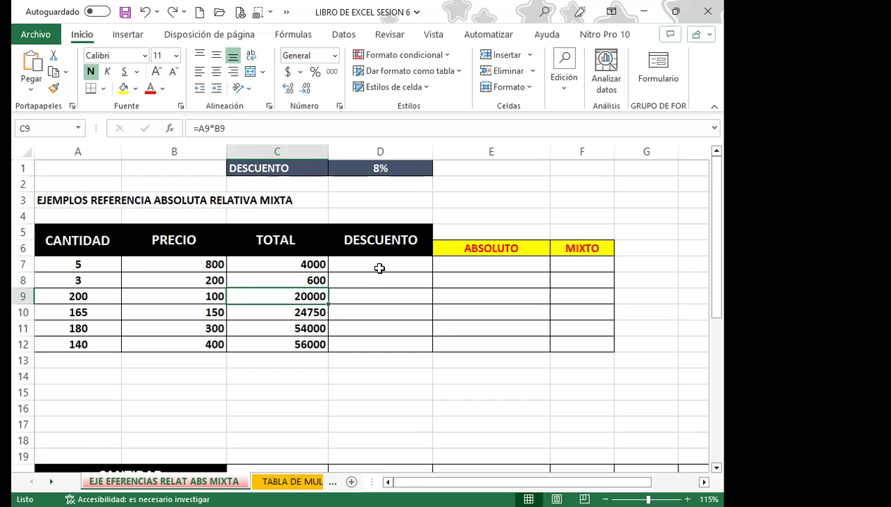
pyautogui.press('Down')
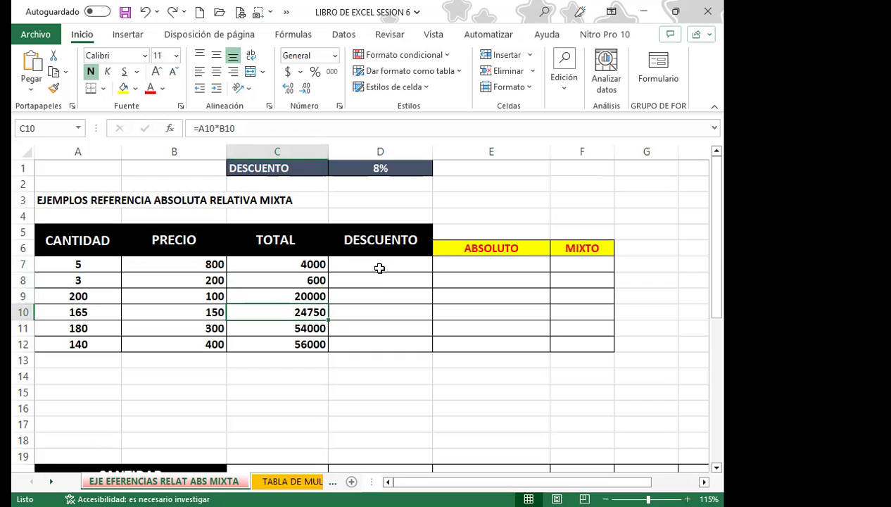
pyautogui.press('Down')
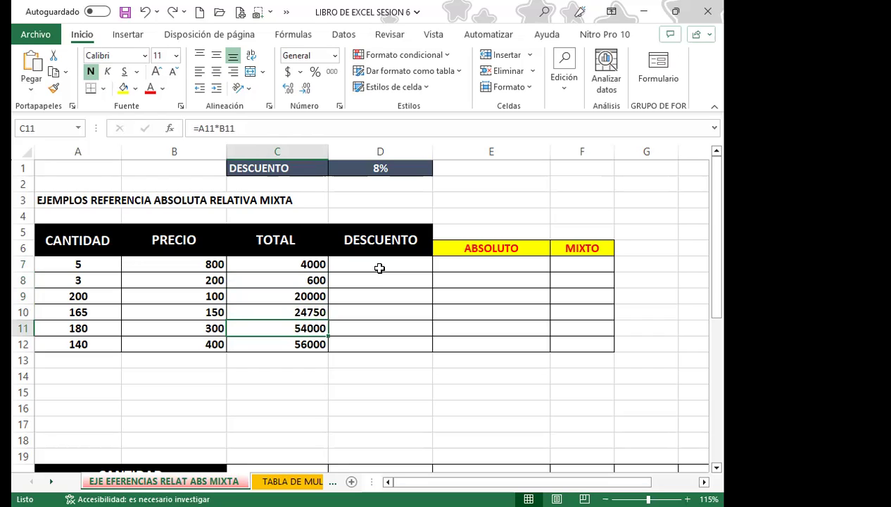
pyautogui.press('Down')
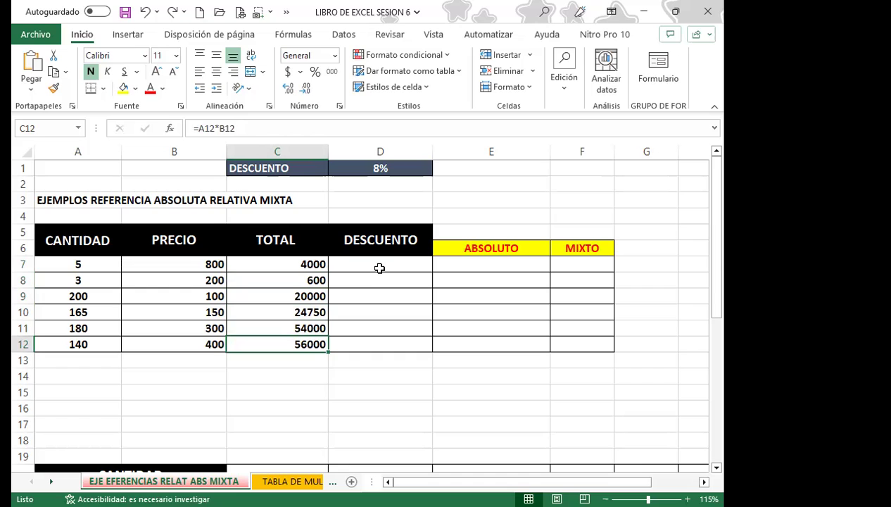
# Clear C8:C12 and fill C7's =A7*B7 formula down to C12.
pyautogui.moveTo(268, 278); pyautogui.dragTo(272, 343)
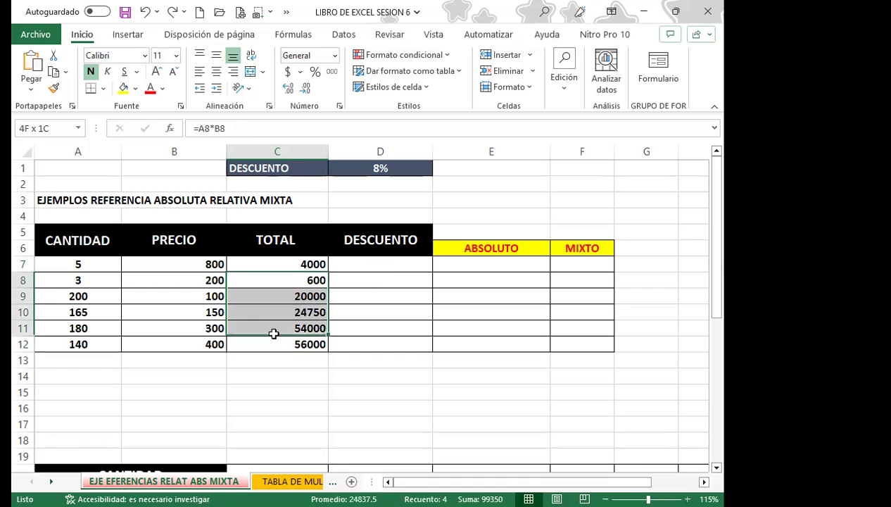
pyautogui.press('Delete')
pyautogui.click(303, 267)
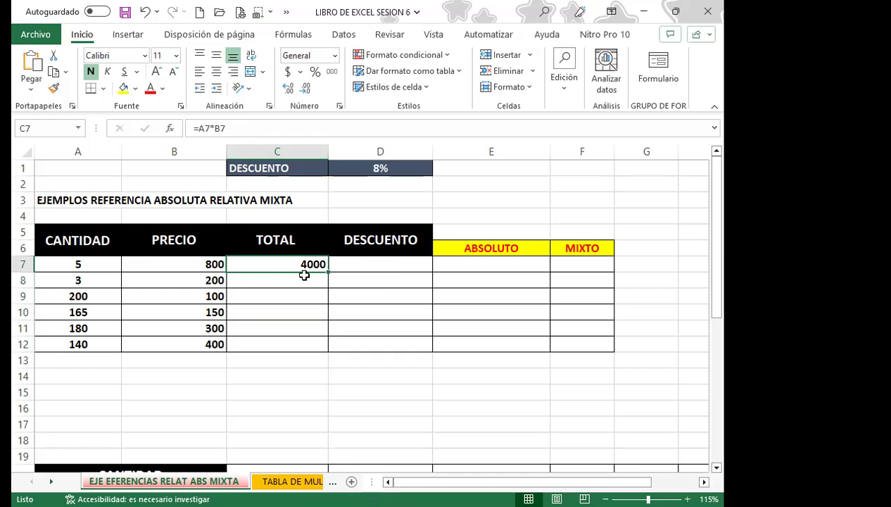
pyautogui.moveTo(329, 273); pyautogui.dragTo(319, 344)
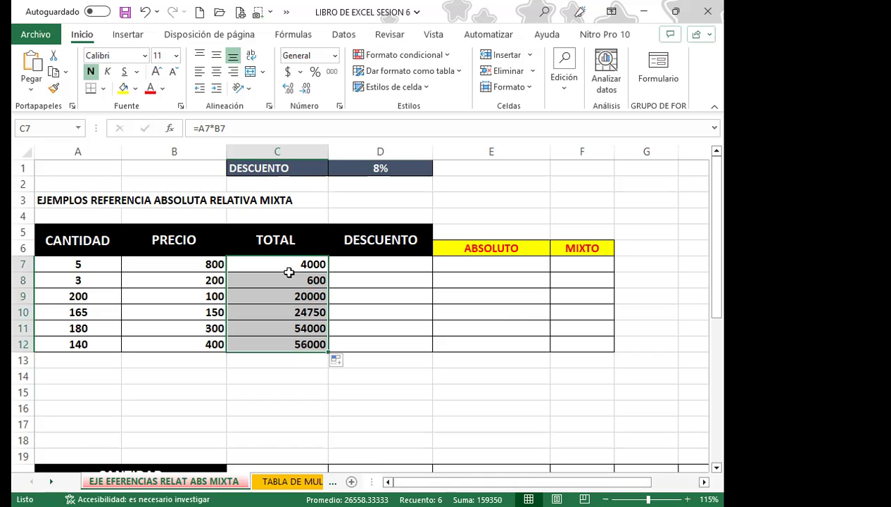
pyautogui.click(287, 345)
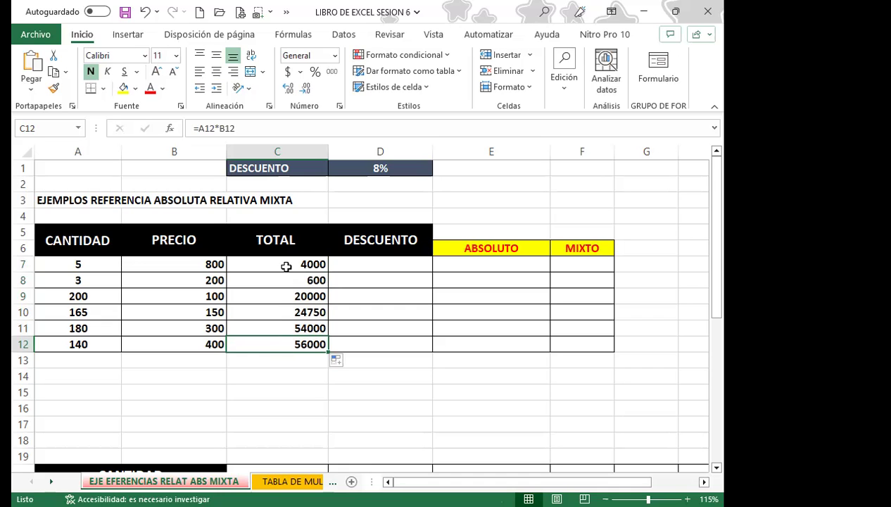
# Review the TOTAL range, then show the PowerPoint slide on absolute references.
pyautogui.moveTo(284, 264); pyautogui.dragTo(284, 343)
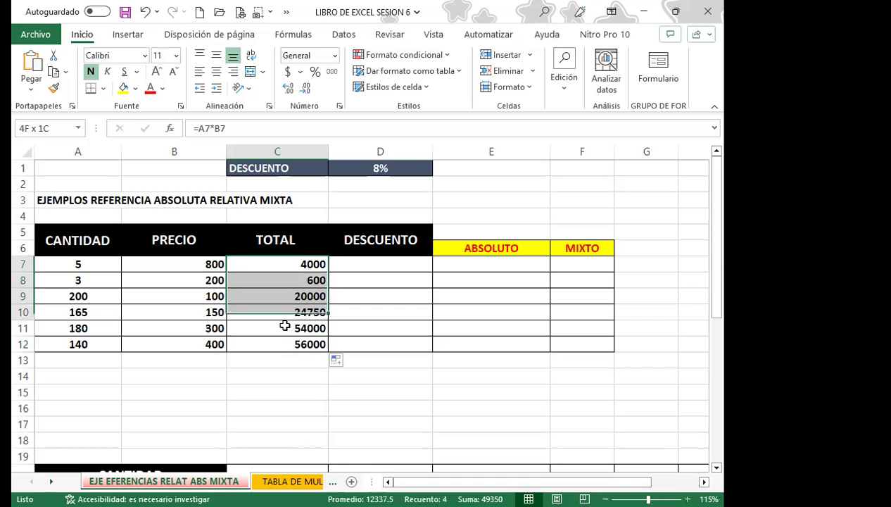
pyautogui.click(274, 268)
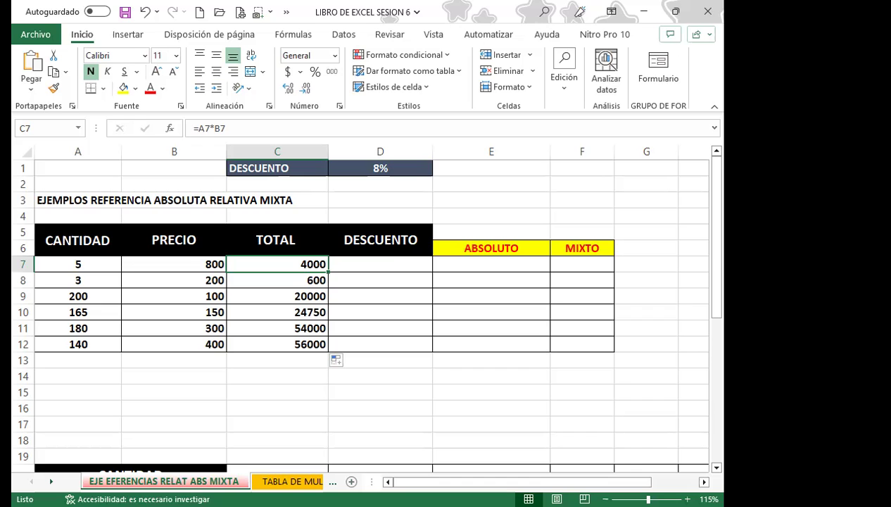
pyautogui.hotkey('alt', 'Tab')
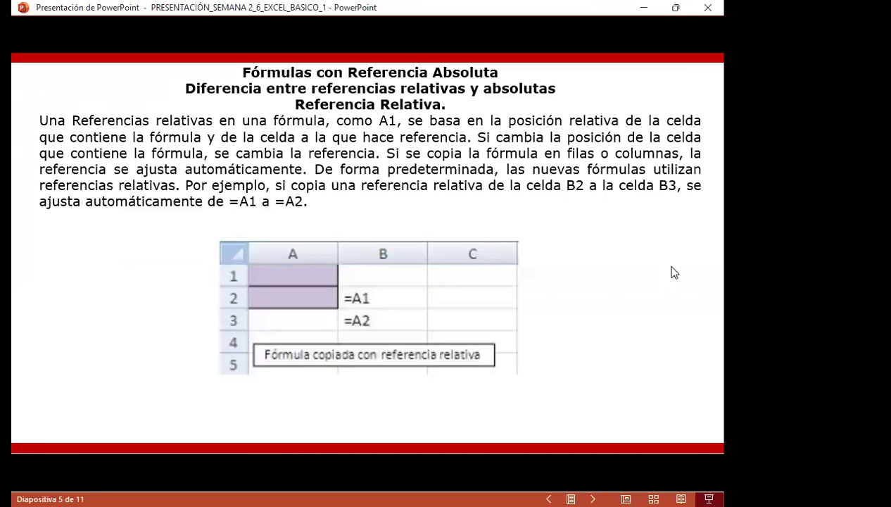
pyautogui.click(673, 273)
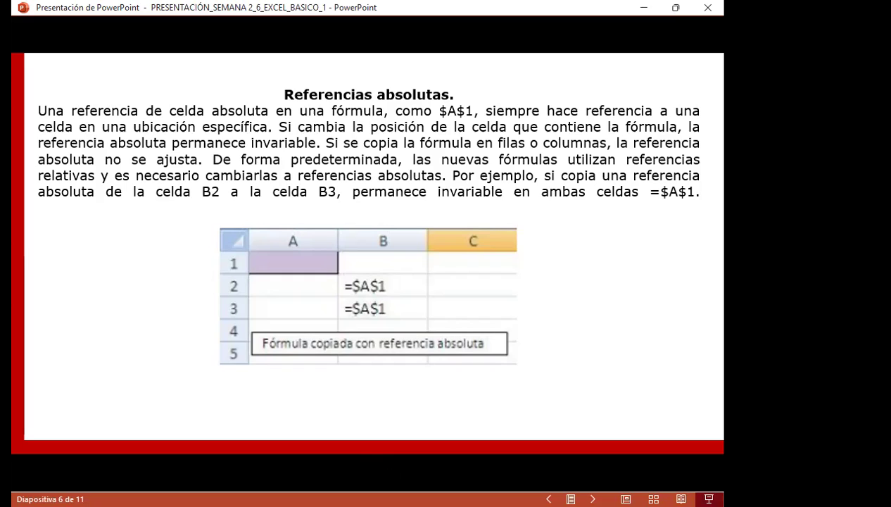
# Switch from the PowerPoint slideshow to the Excel workbook LIBRO DE EXCEL SESION 6.
pyautogui.hotkey('alt', 'Tab')
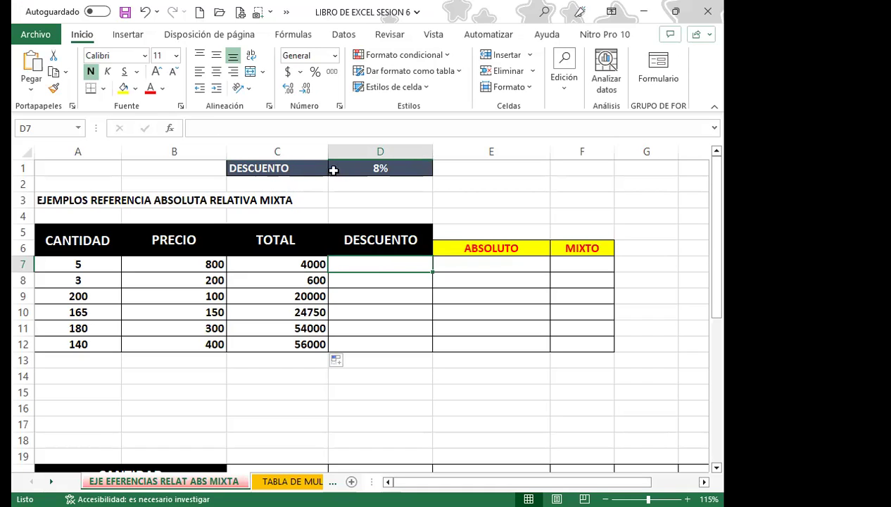
pyautogui.click(400, 167)
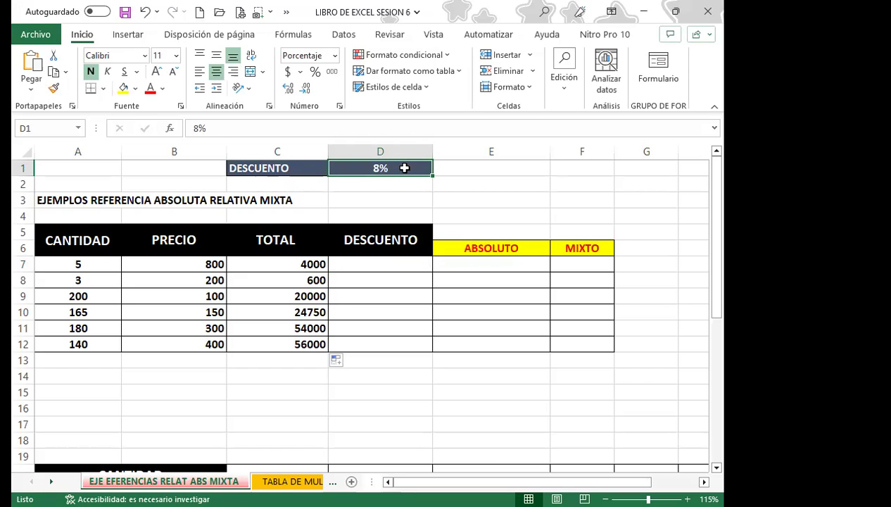
pyautogui.click(374, 261)
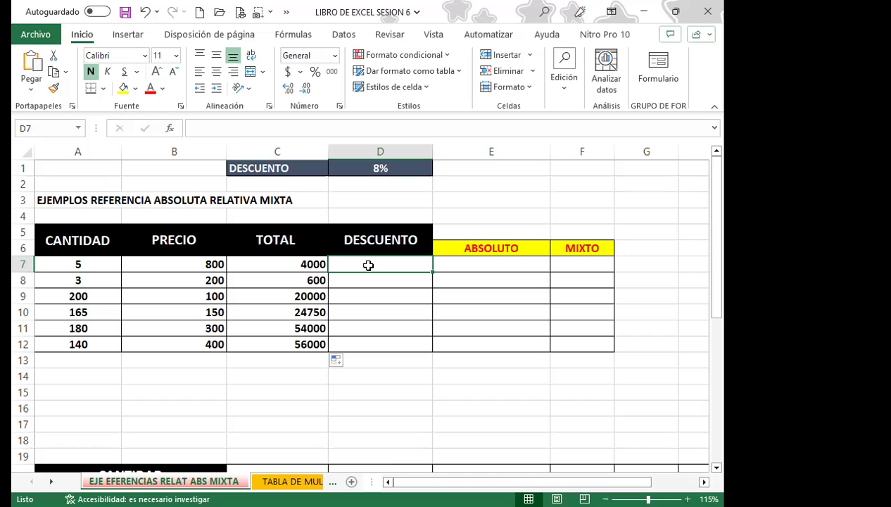
# Enter =C7*D1 in D7 for a 320 discount, then review it against D1's 8%.
pyautogui.write('=')
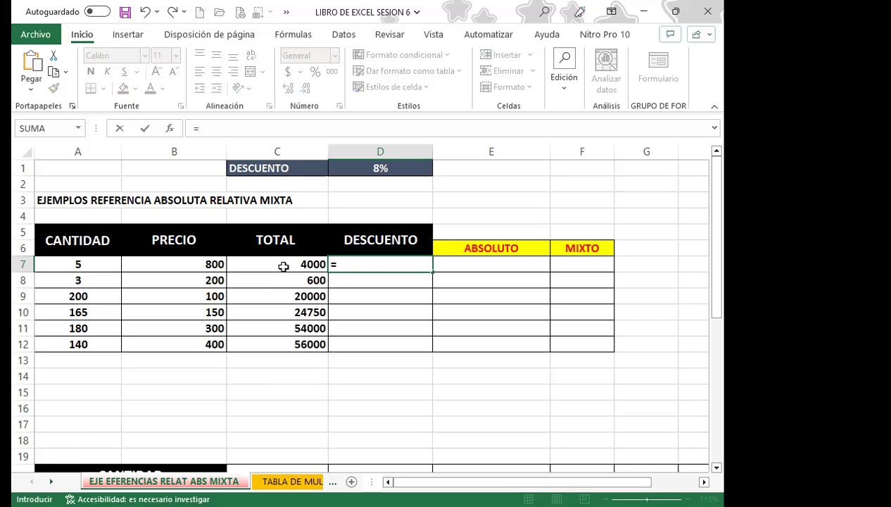
pyautogui.click(283, 266)
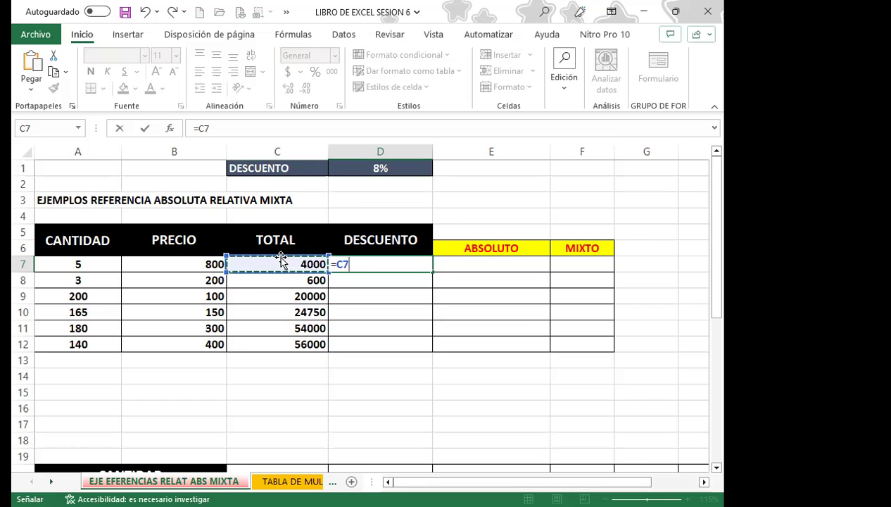
pyautogui.write('*')
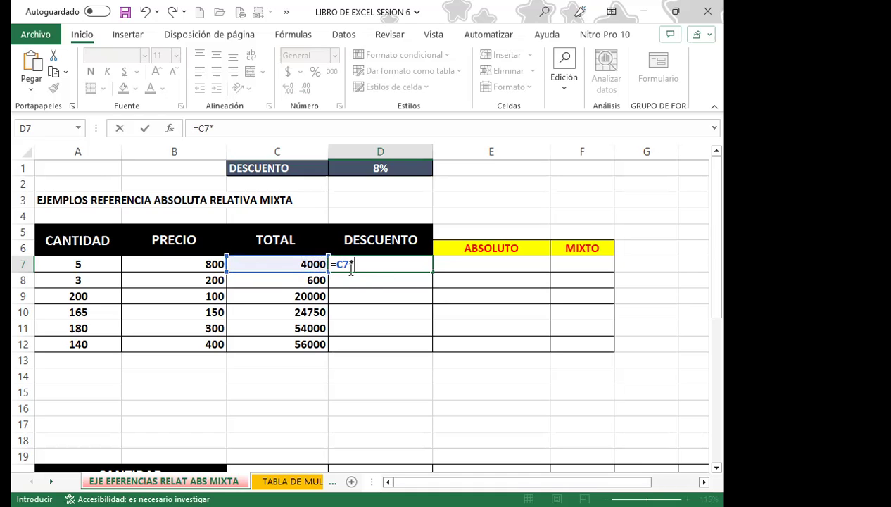
pyautogui.click(362, 167)
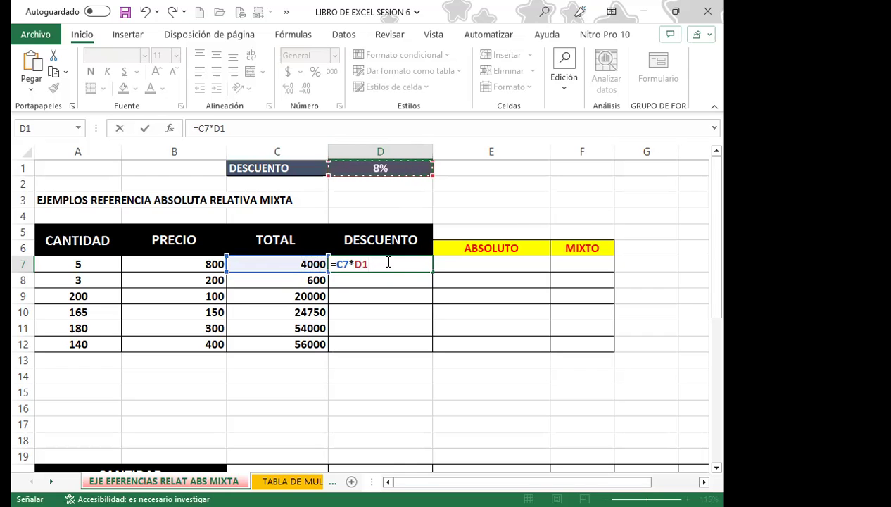
pyautogui.press('Return')
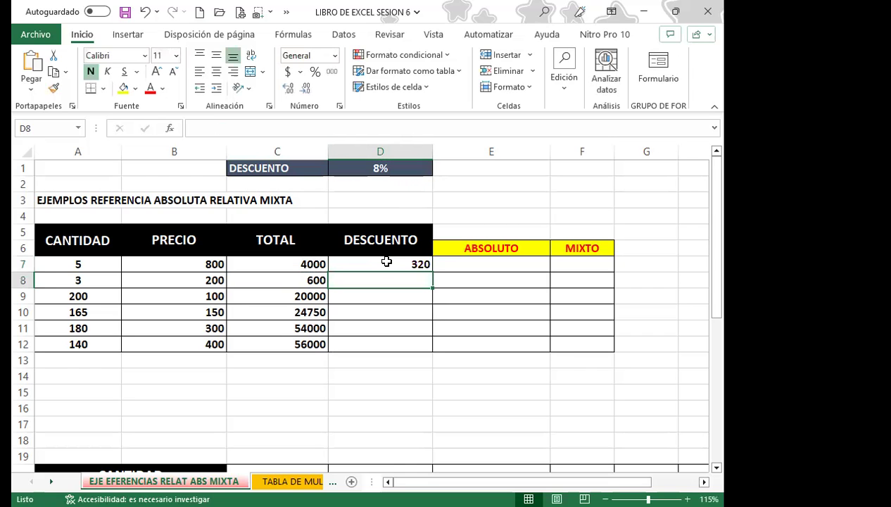
pyautogui.click(387, 262)
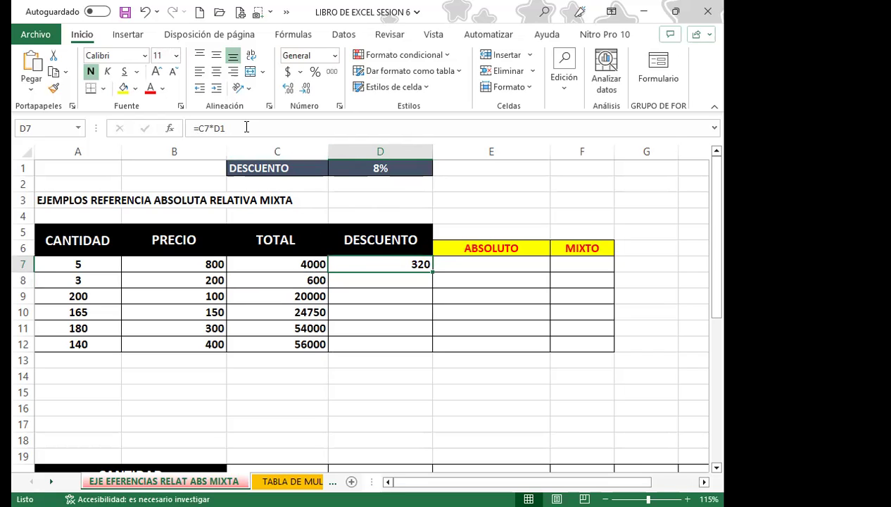
pyautogui.click(344, 166)
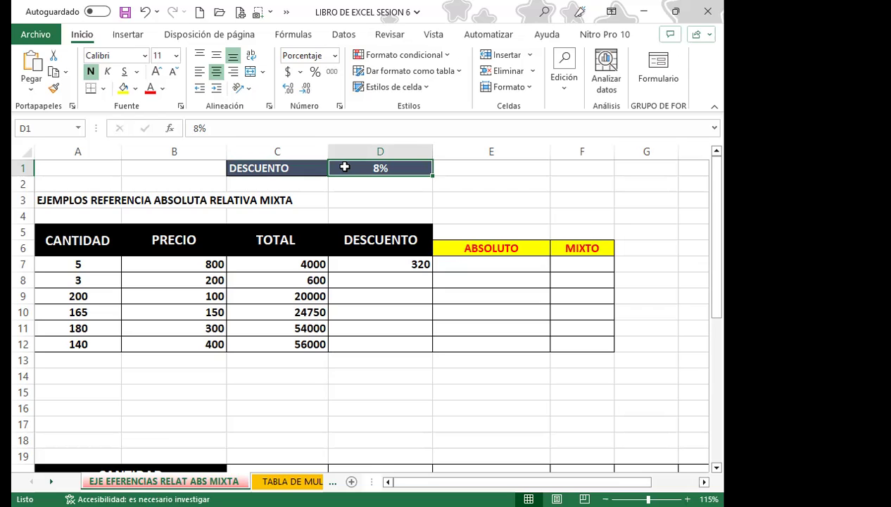
pyautogui.click(378, 259)
pyautogui.moveTo(431, 273); pyautogui.dragTo(431, 344)
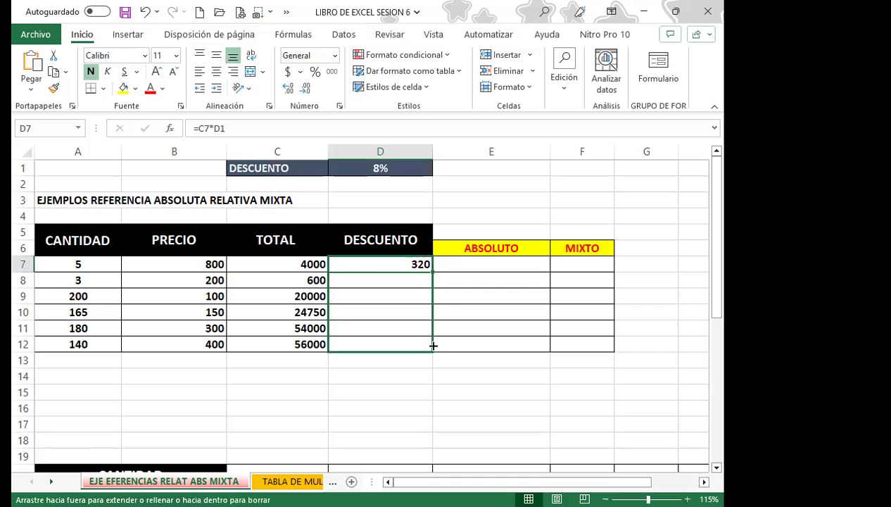
pyautogui.click(344, 329)
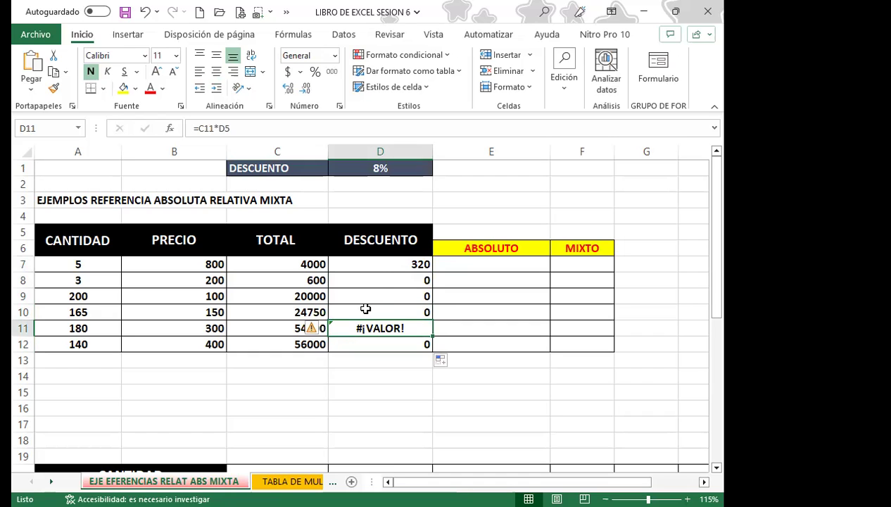
pyautogui.click(383, 276)
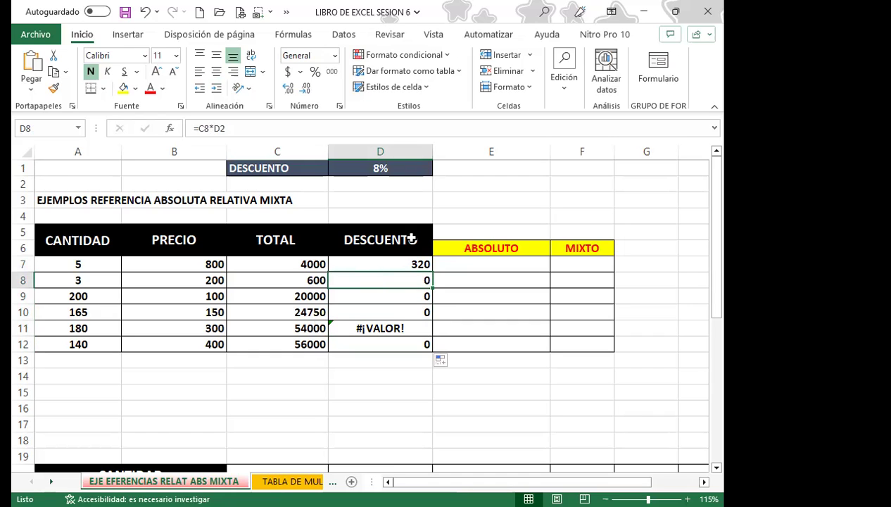
pyautogui.click(382, 262)
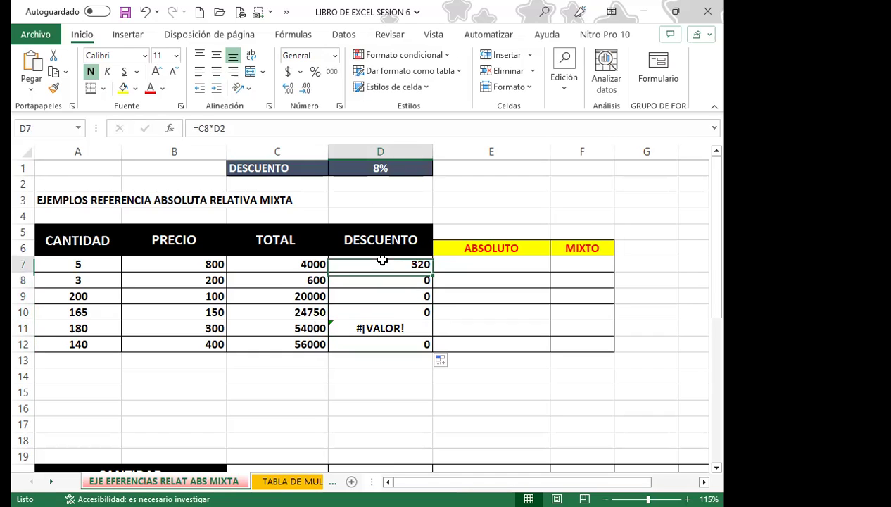
pyautogui.click(218, 128)
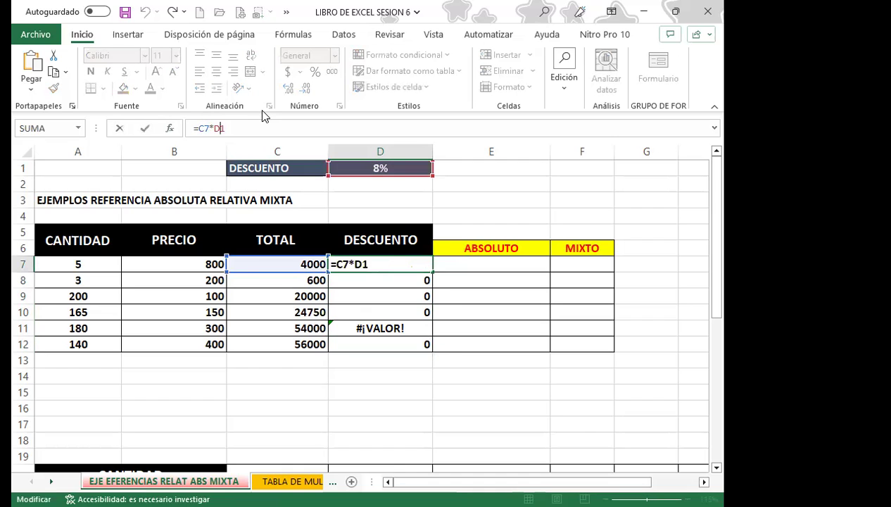
pyautogui.press('Return')
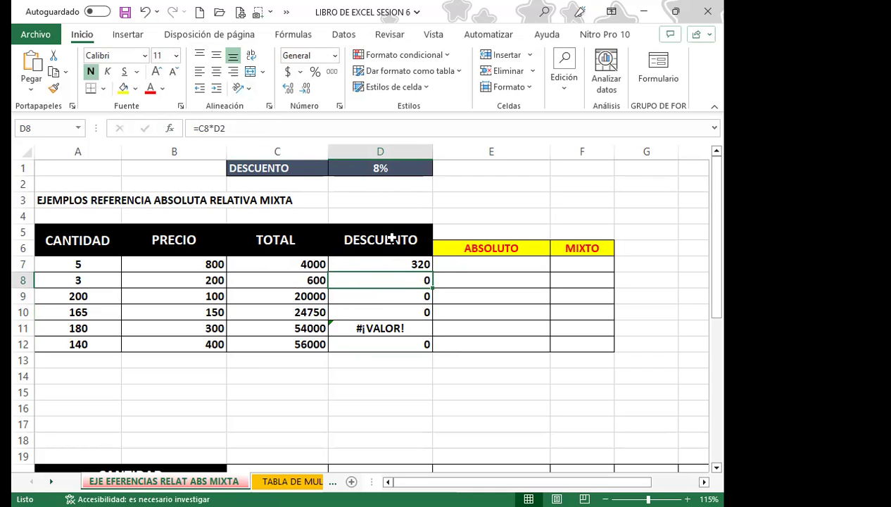
pyautogui.click(388, 293)
pyautogui.click(366, 206)
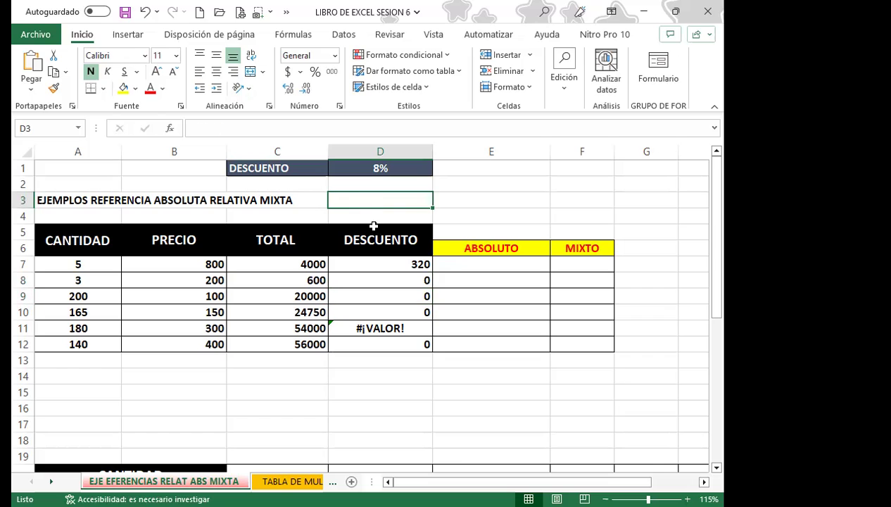
pyautogui.click(387, 308)
pyautogui.click(370, 216)
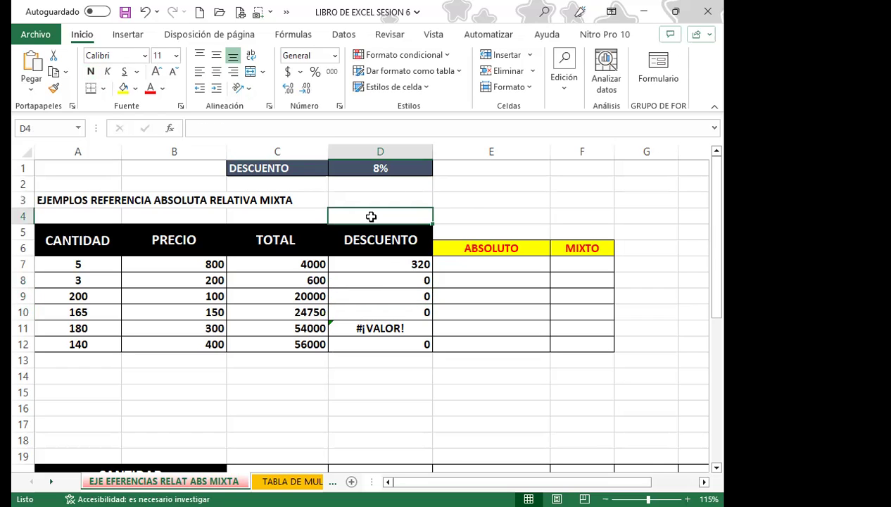
pyautogui.click(393, 322)
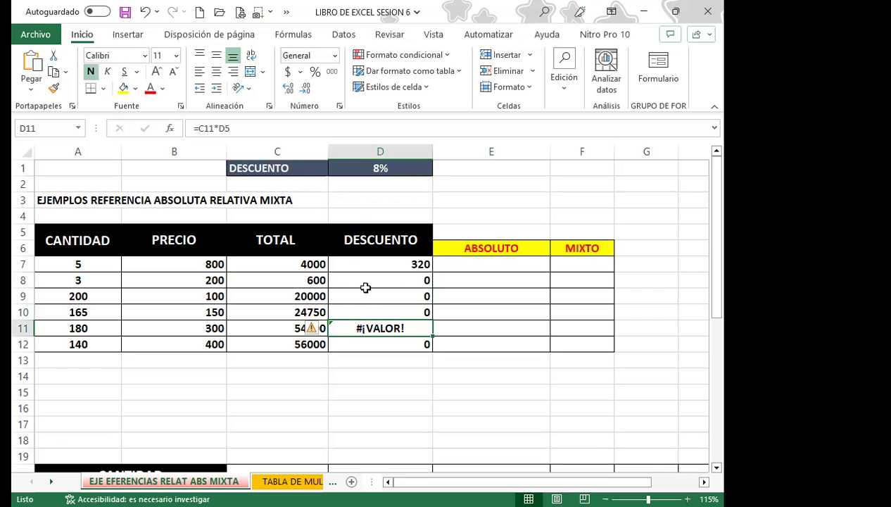
pyautogui.click(376, 244)
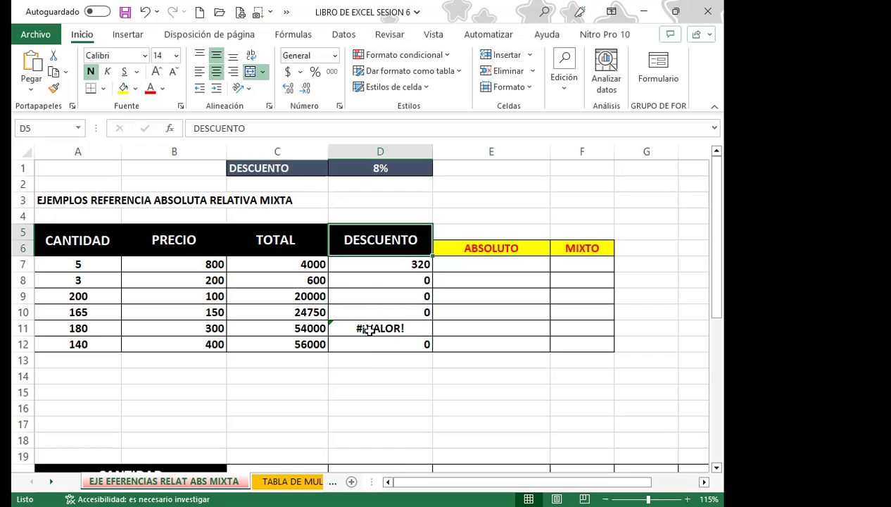
pyautogui.click(375, 346)
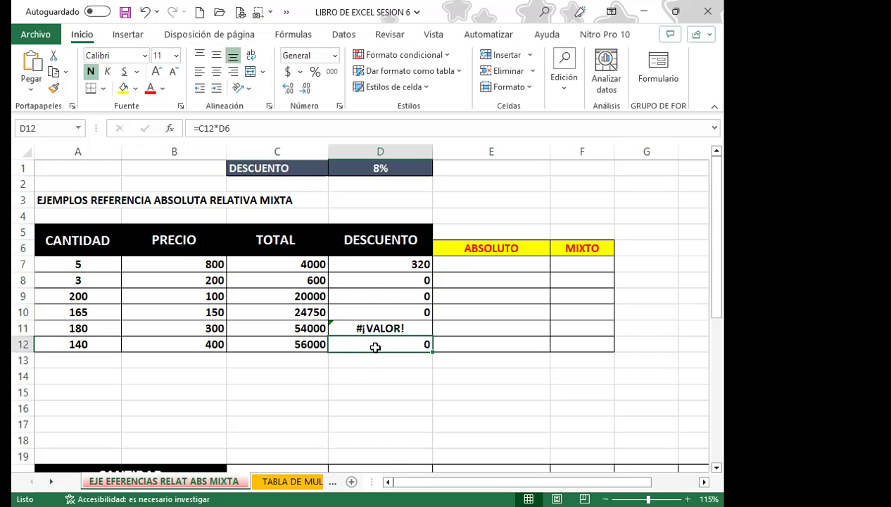
pyautogui.click(245, 126)
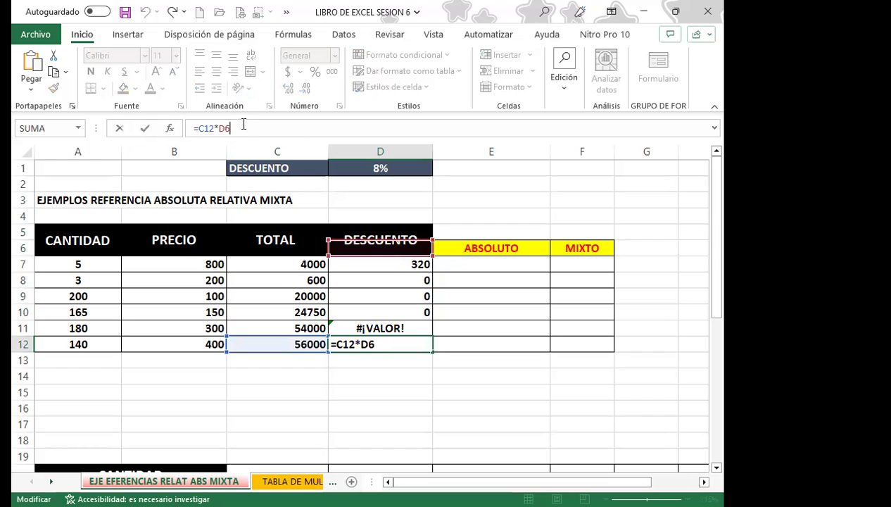
pyautogui.press('Return')
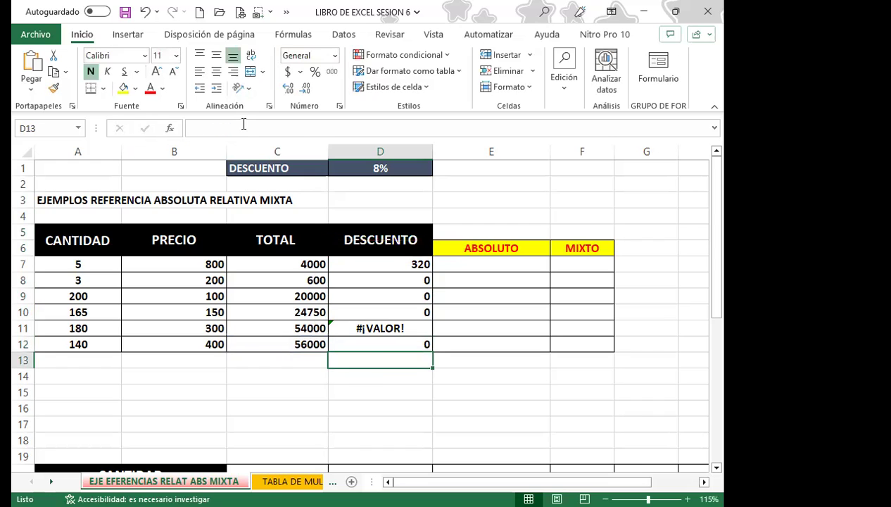
pyautogui.click(299, 270)
pyautogui.moveTo(299, 271); pyautogui.dragTo(302, 341)
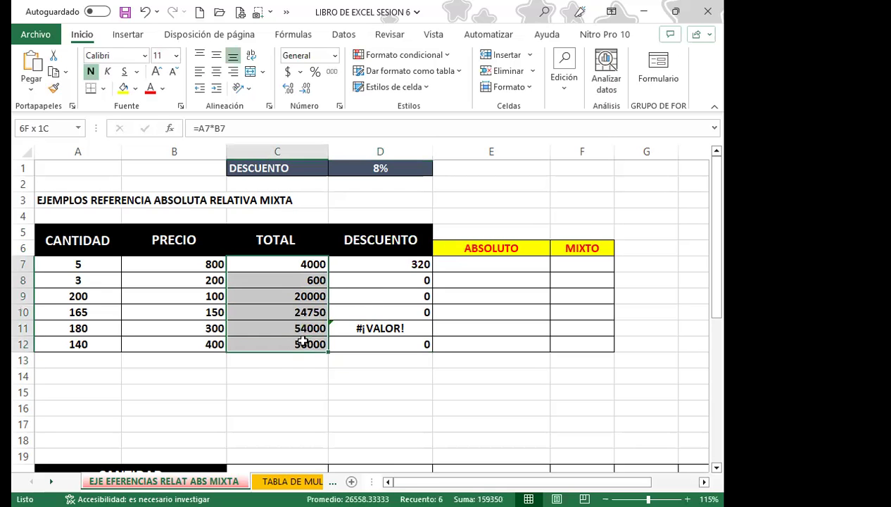
pyautogui.moveTo(358, 280); pyautogui.dragTo(348, 342)
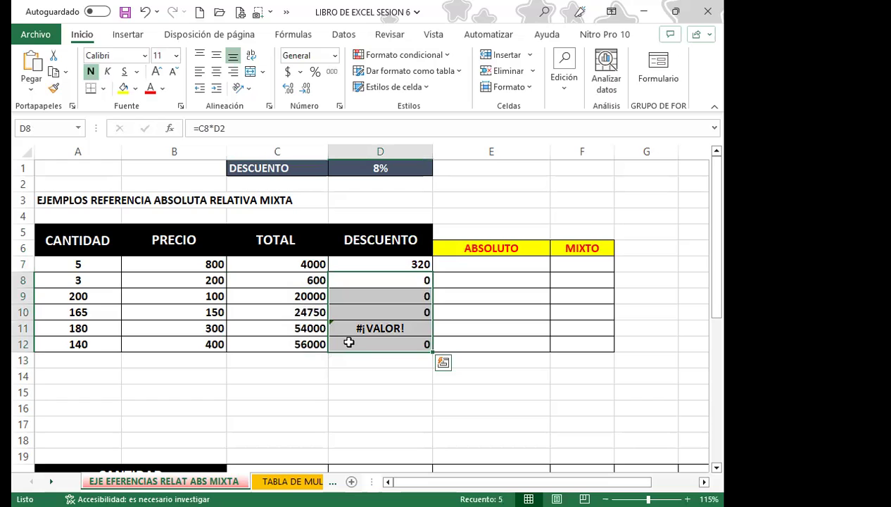
pyautogui.press('Delete')
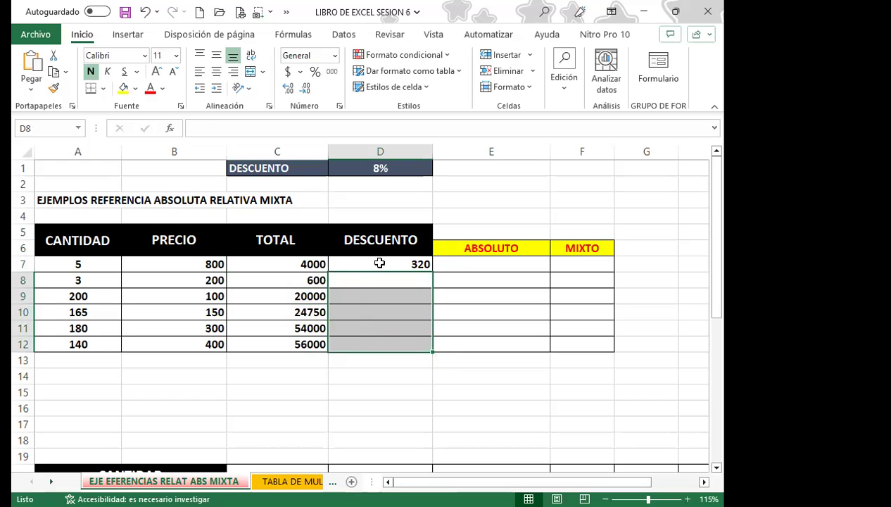
# Change D7's formula to =C7*$D$1 and fill it down to D12.
pyautogui.doubleClick(377, 261)
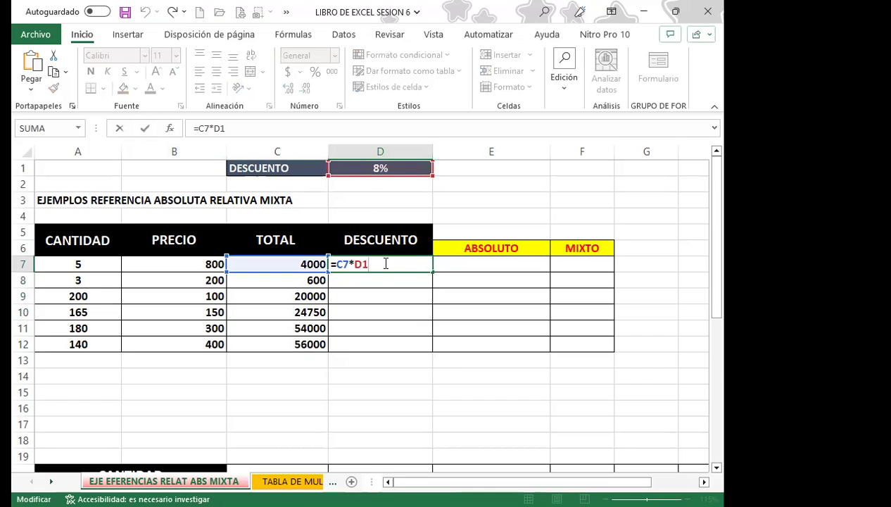
pyautogui.press('F4')
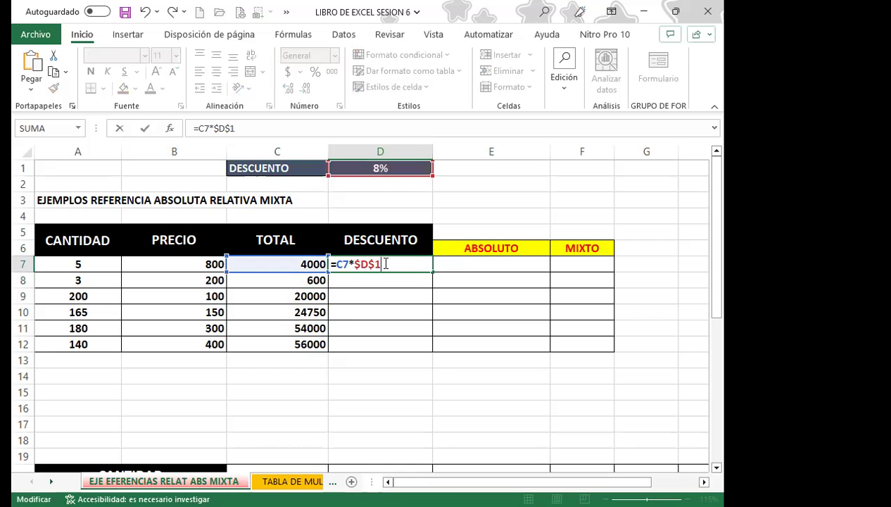
pyautogui.press('Return')
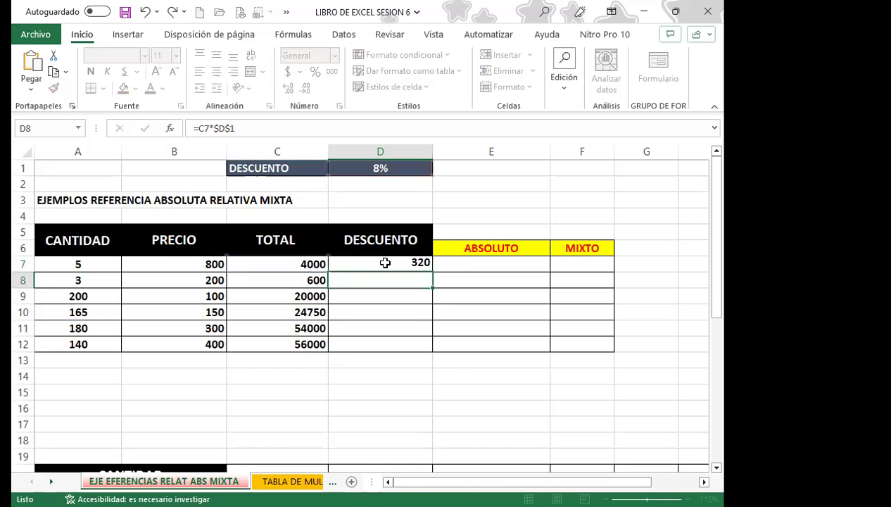
pyautogui.click(385, 262)
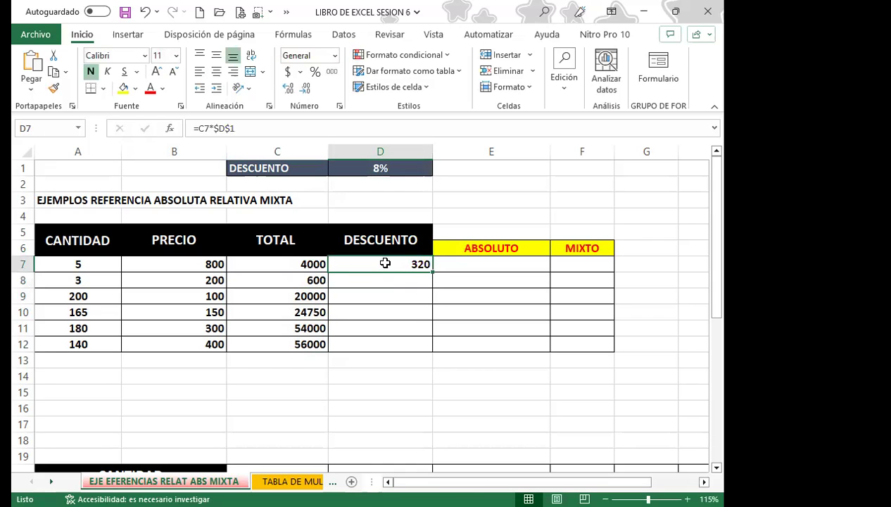
pyautogui.moveTo(432, 272); pyautogui.dragTo(420, 354)
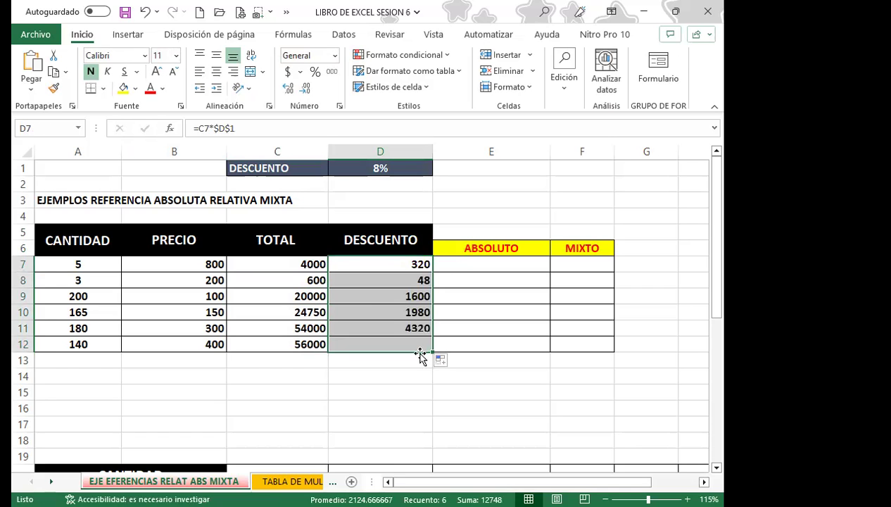
# Check each copied discount formula from D7 to D12, confirming they all use $D$1.
pyautogui.click(371, 280)
pyautogui.click(372, 299)
pyautogui.click(372, 314)
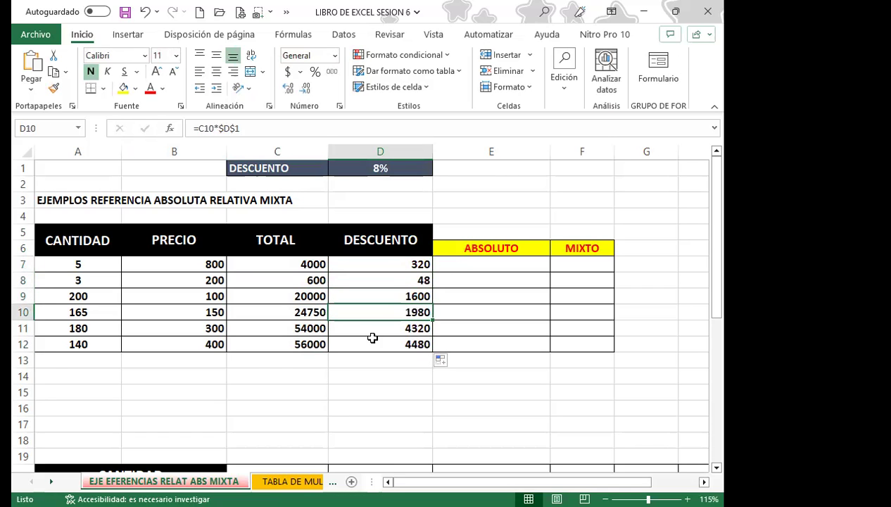
pyautogui.click(372, 342)
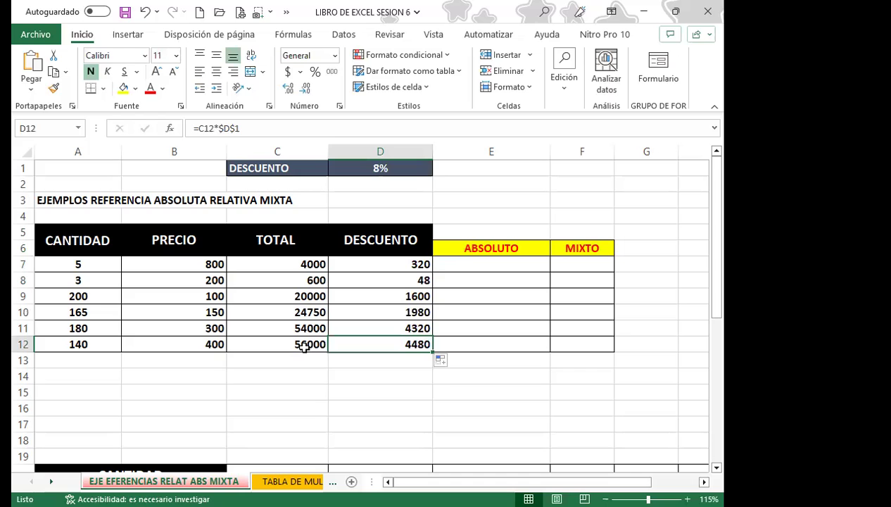
pyautogui.click(361, 263)
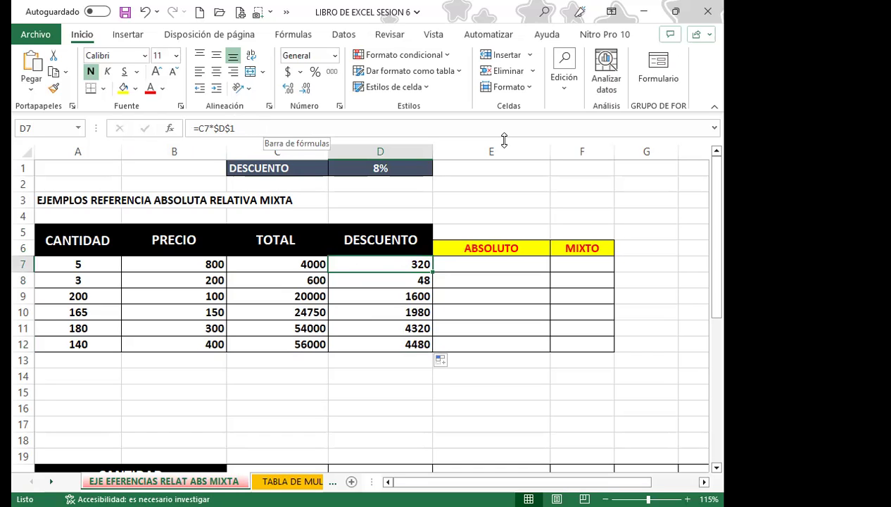
pyautogui.press('Down')
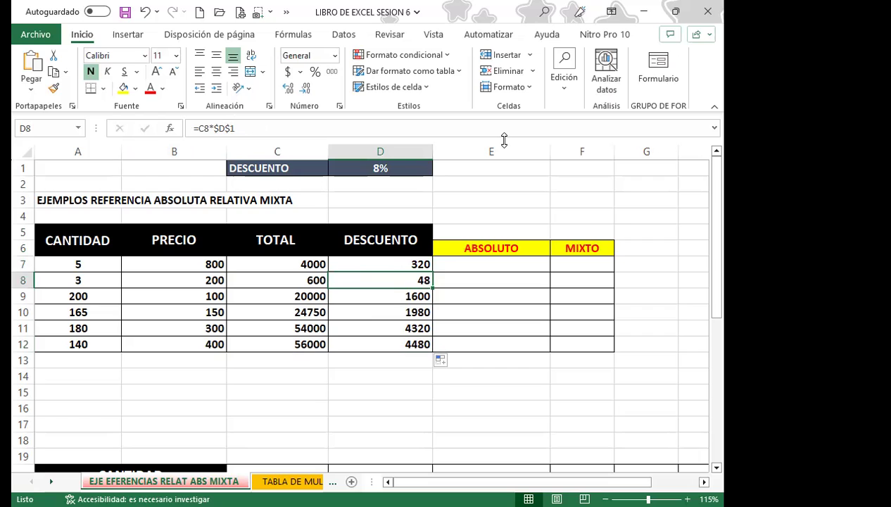
pyautogui.press('Down')
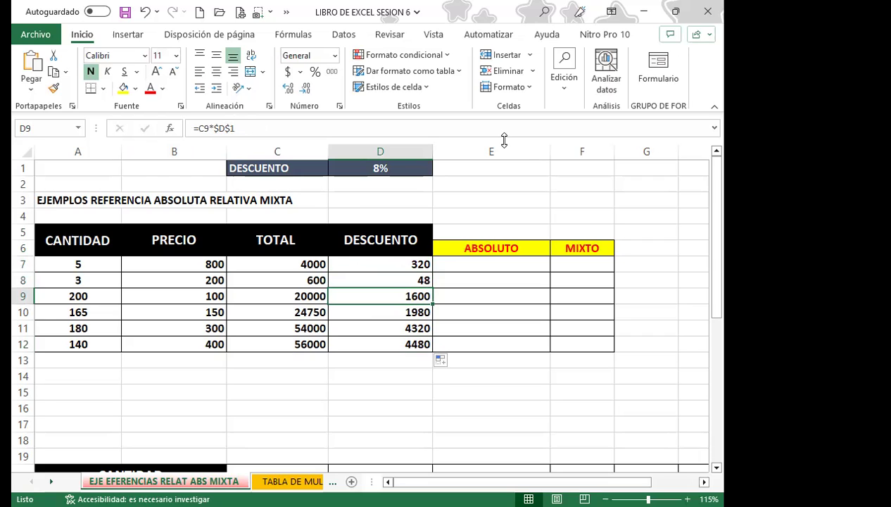
pyautogui.press('Down')
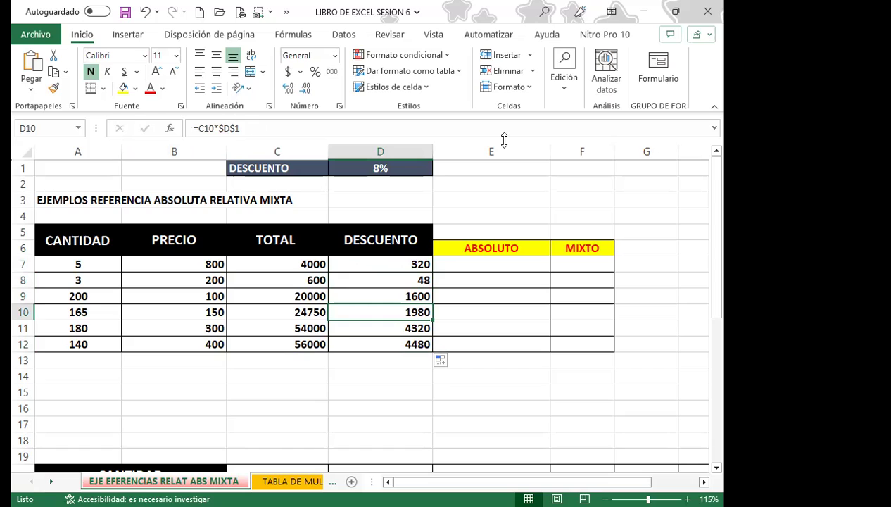
pyautogui.press('Down')
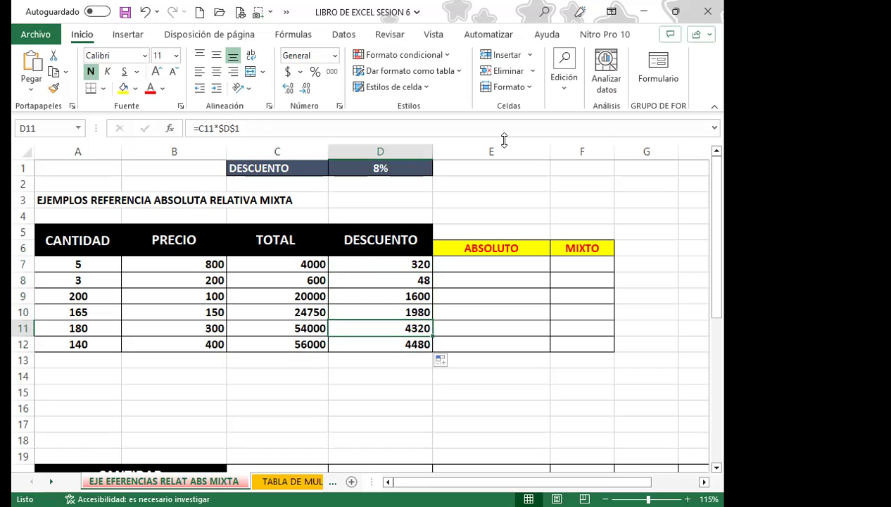
pyautogui.press('Down')
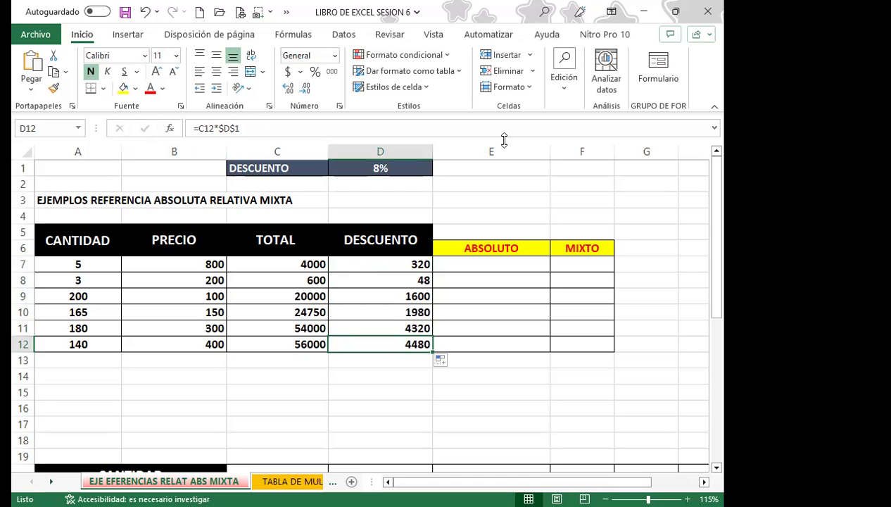
pyautogui.click(373, 262)
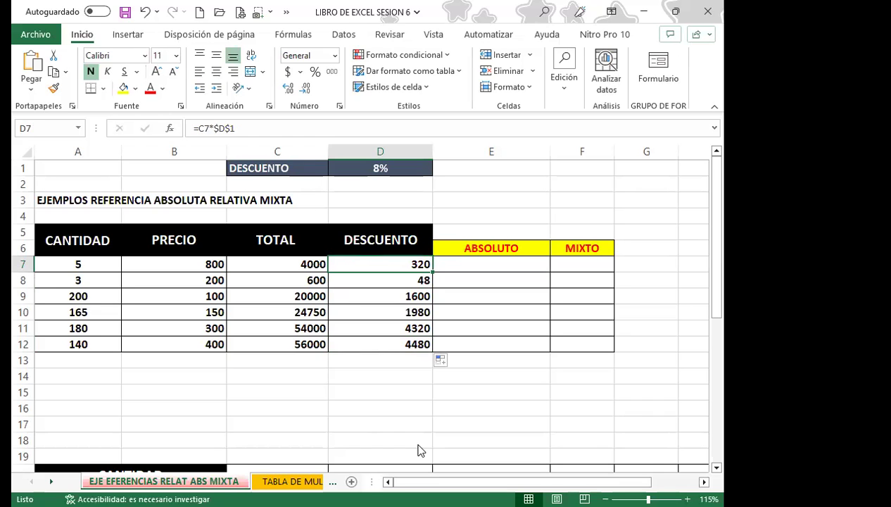
pyautogui.hotkey('alt', 'Tab')
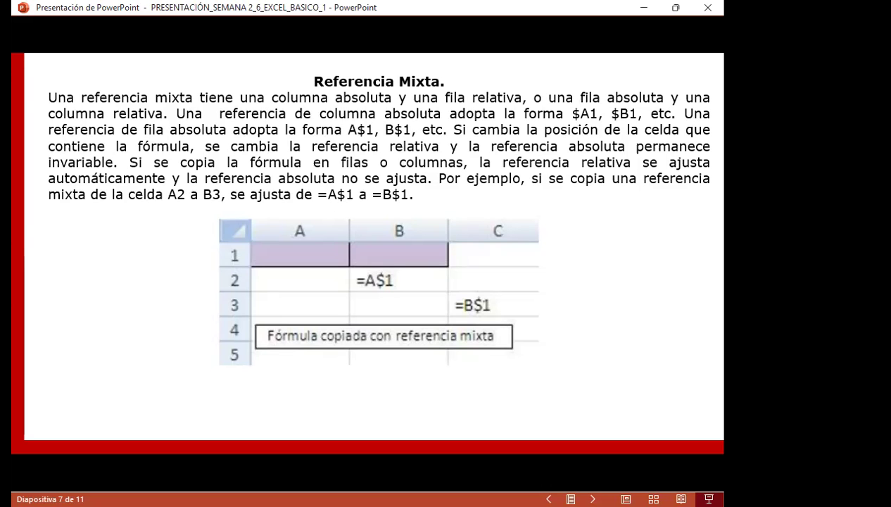
pyautogui.hotkey('alt', 'Tab')
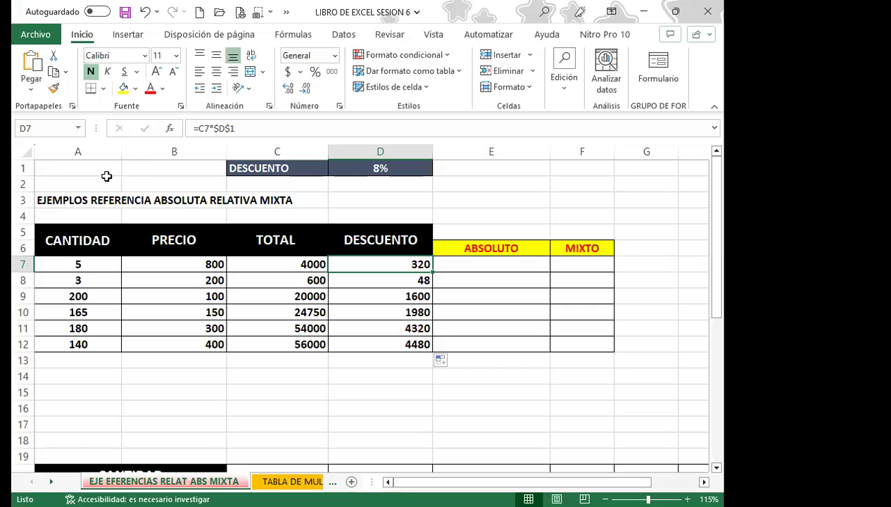
# Demonstrate selecting an empty cell, the whole of row 1, column A and cell A1.
pyautogui.click(107, 178)
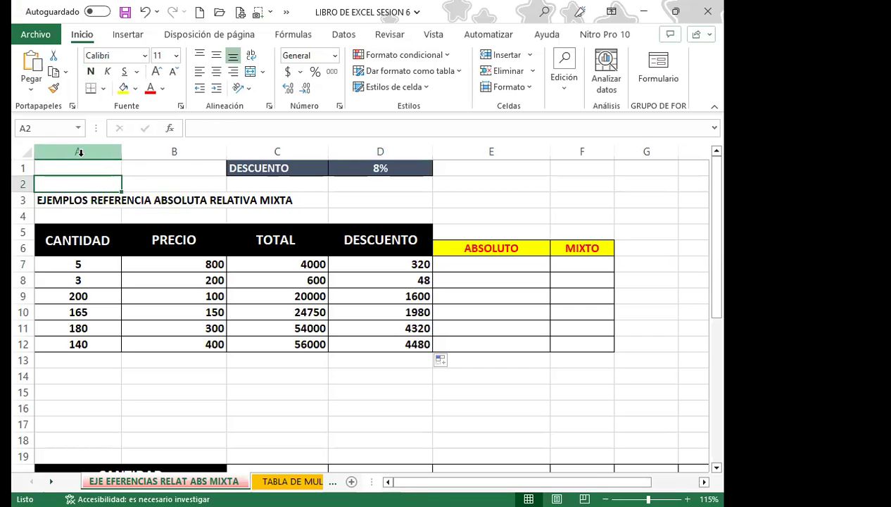
pyautogui.click(80, 152)
pyautogui.click(22, 167)
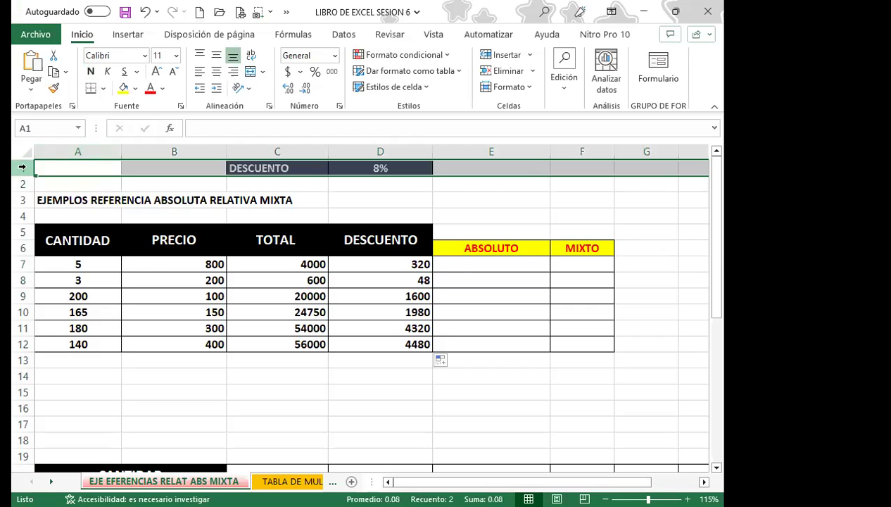
pyautogui.click(77, 150)
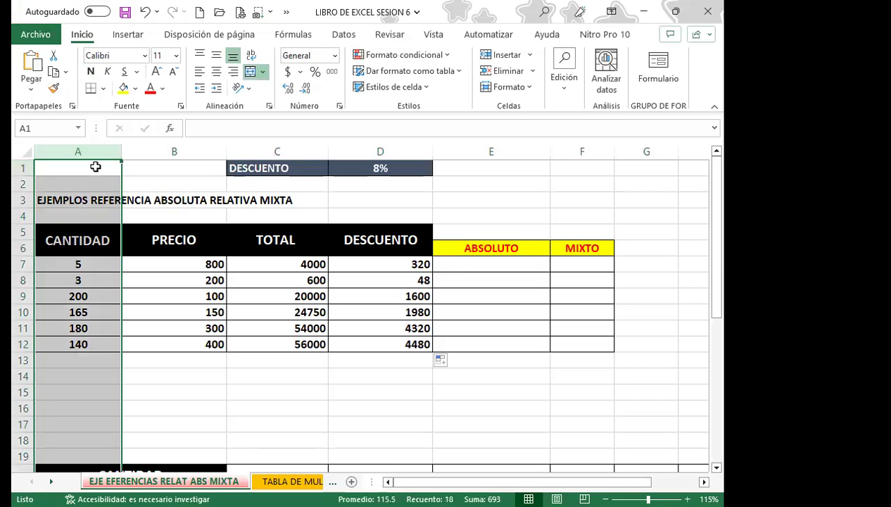
pyautogui.click(90, 167)
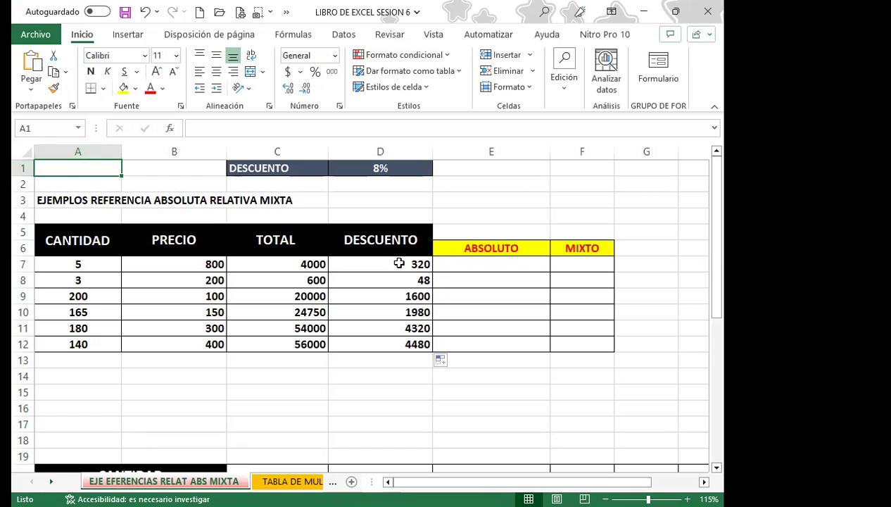
# Delete the ABSOLUTO heading in E6 and move the MIXTO heading from F6 into E6.
pyautogui.click(575, 252)
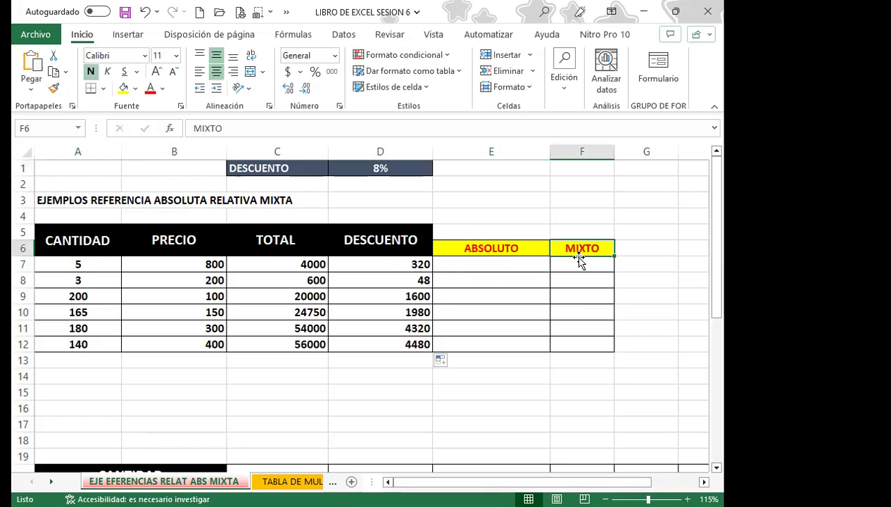
pyautogui.click(521, 247)
pyautogui.press('Delete')
pyautogui.click(581, 256)
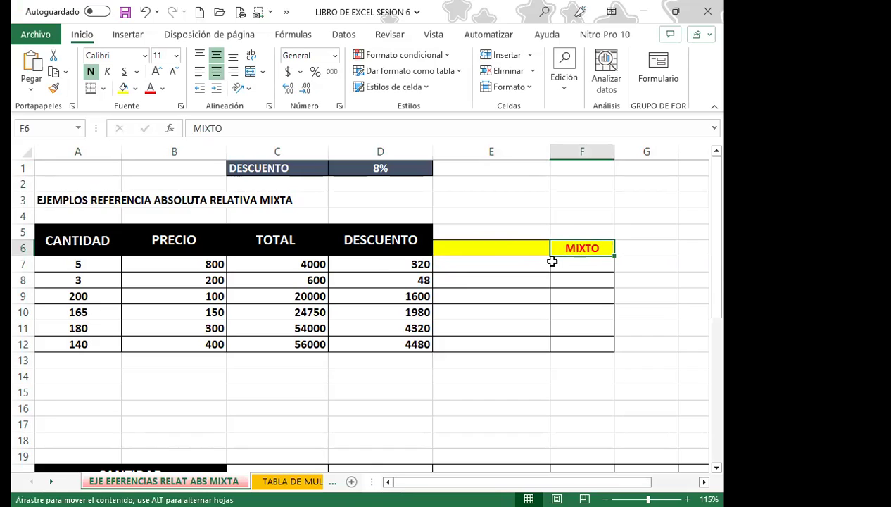
pyautogui.moveTo(551, 259); pyautogui.dragTo(492, 259)
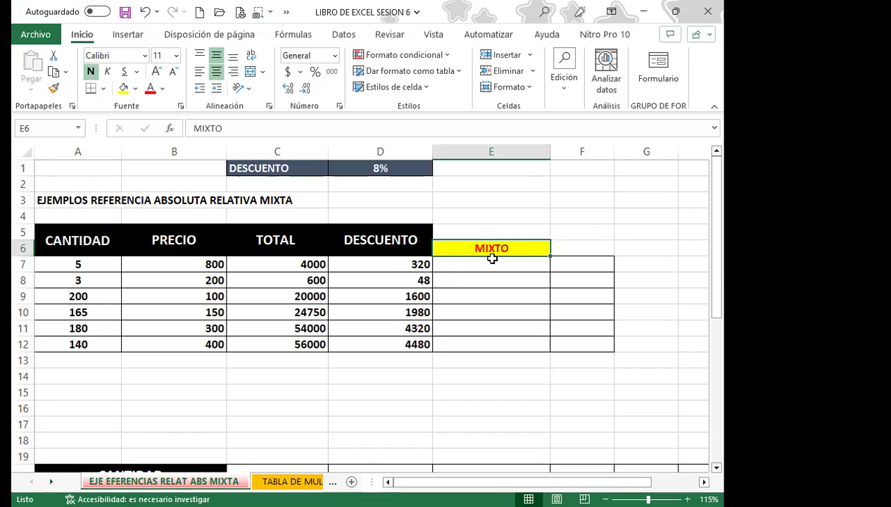
pyautogui.click(343, 172)
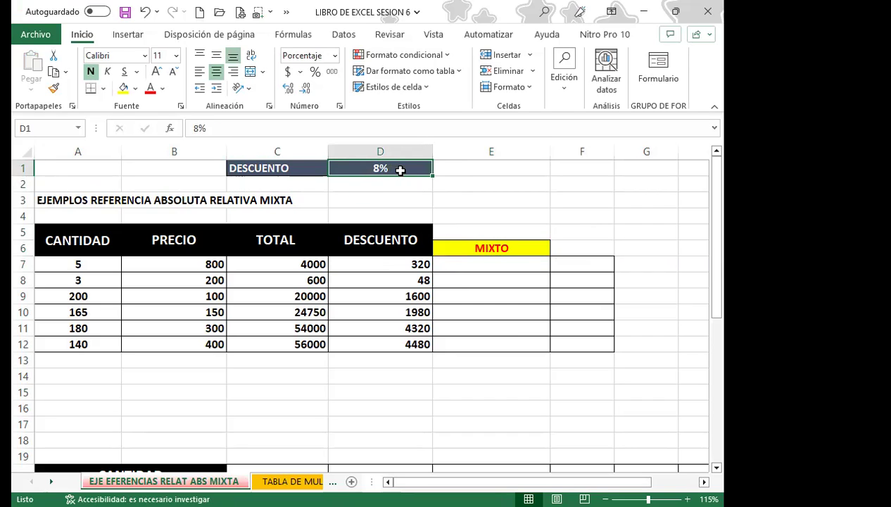
pyautogui.click(456, 265)
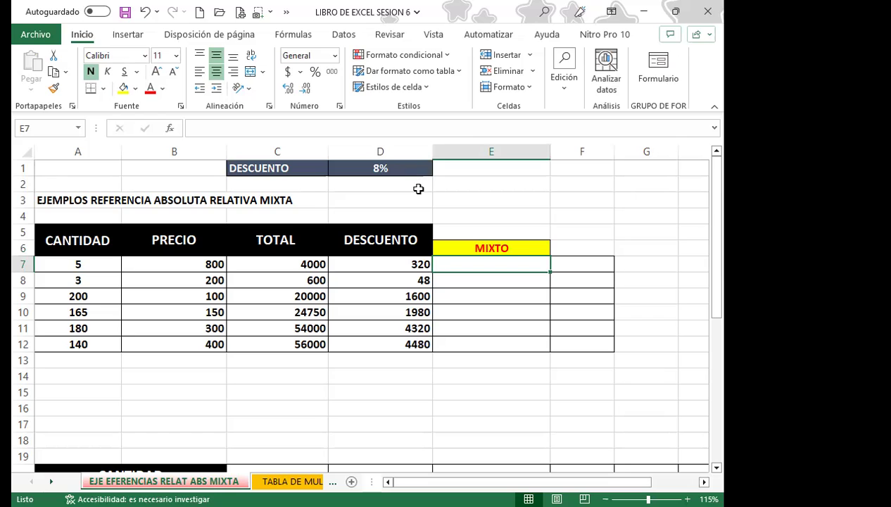
pyautogui.click(21, 167)
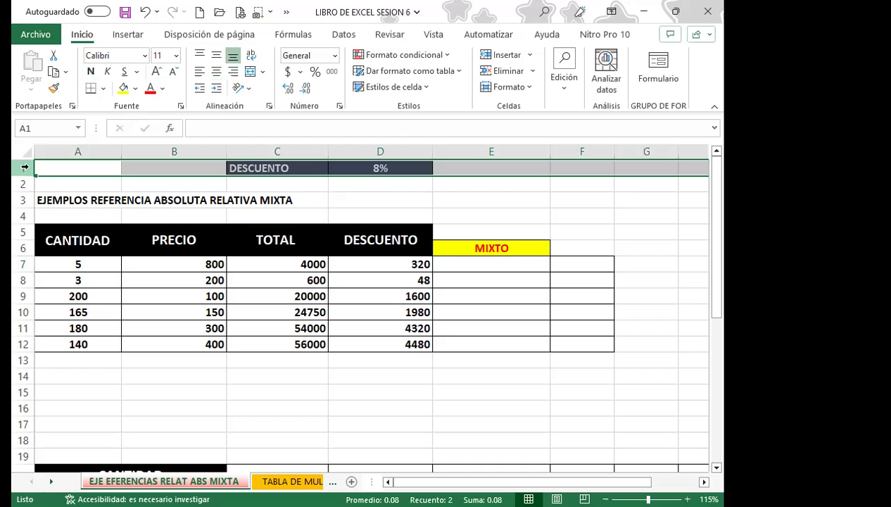
pyautogui.click(343, 167)
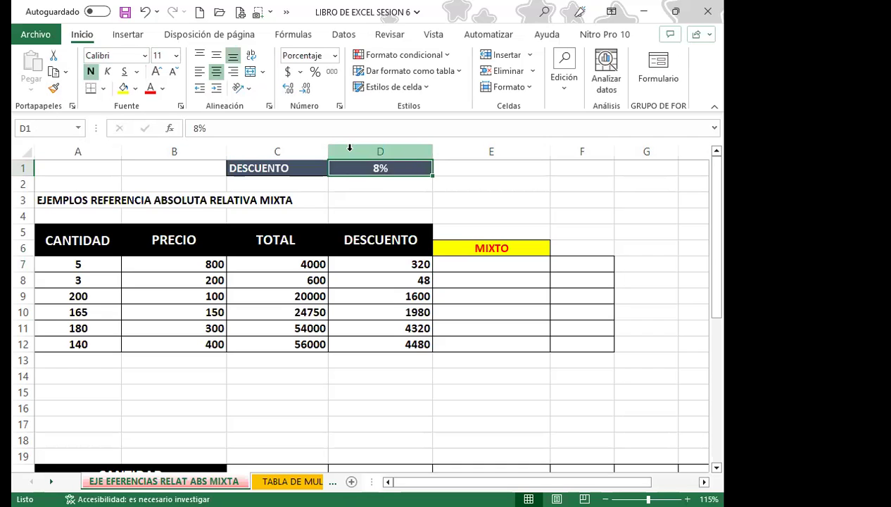
pyautogui.click(351, 149)
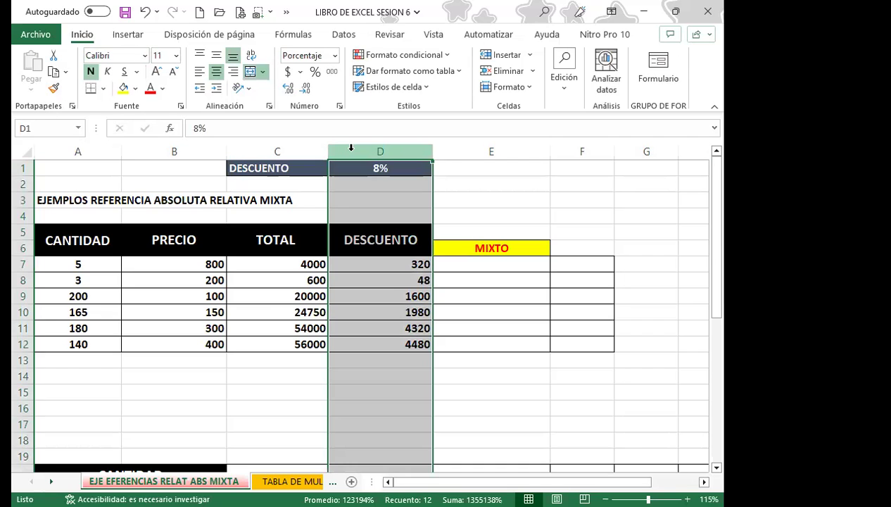
pyautogui.click(353, 170)
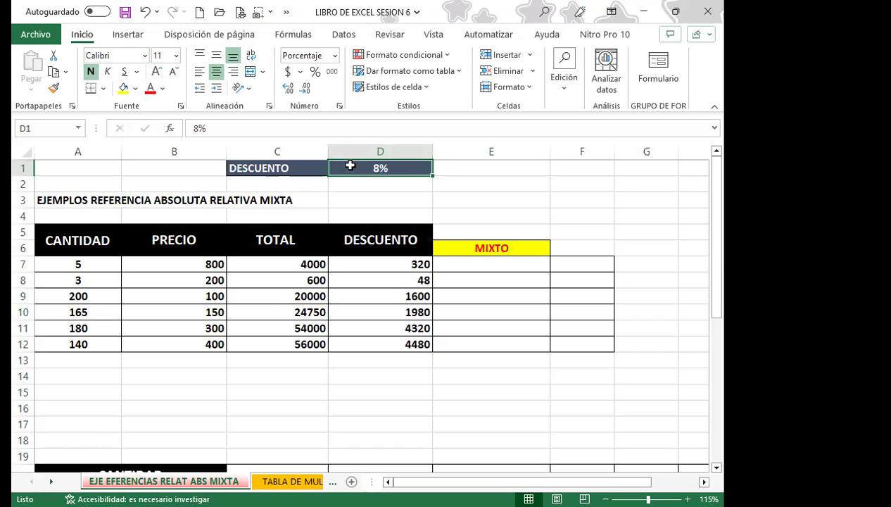
pyautogui.click(353, 149)
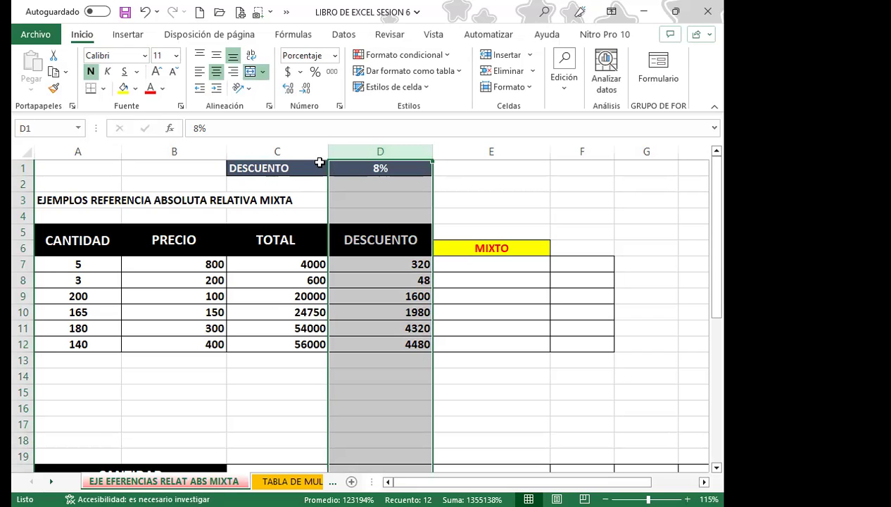
pyautogui.click(26, 168)
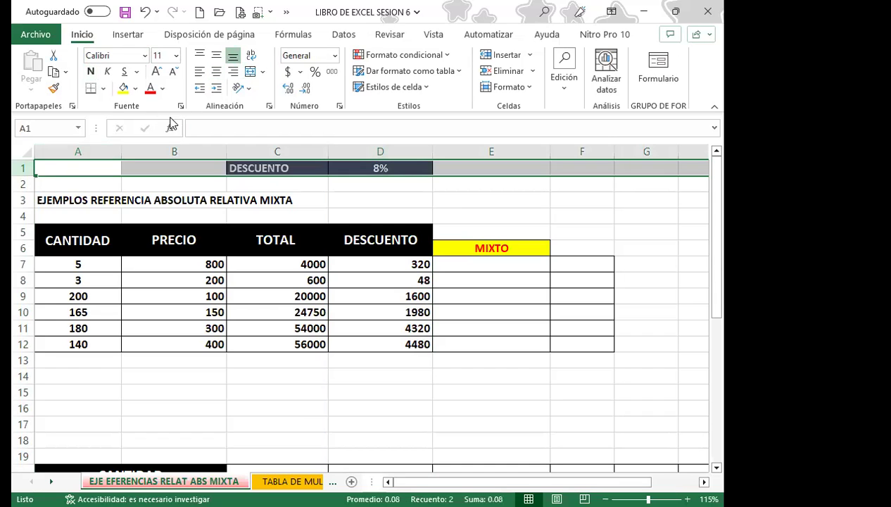
pyautogui.click(365, 148)
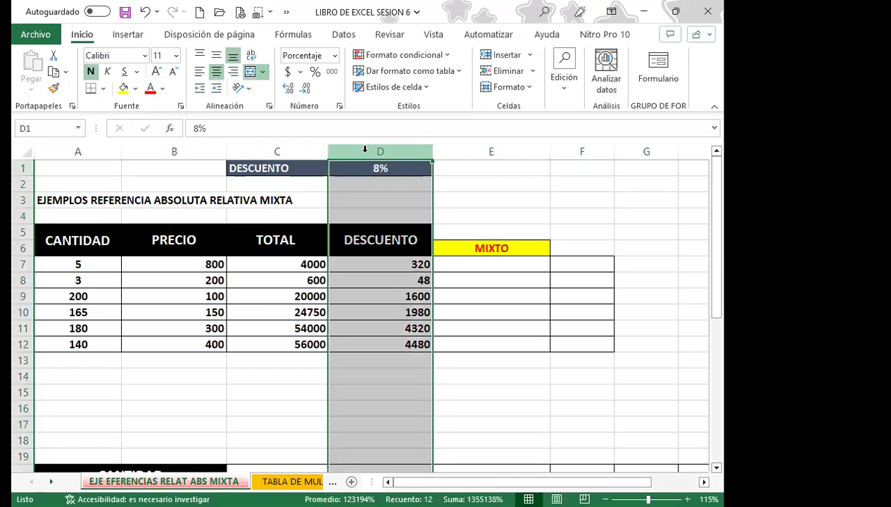
pyautogui.click(468, 271)
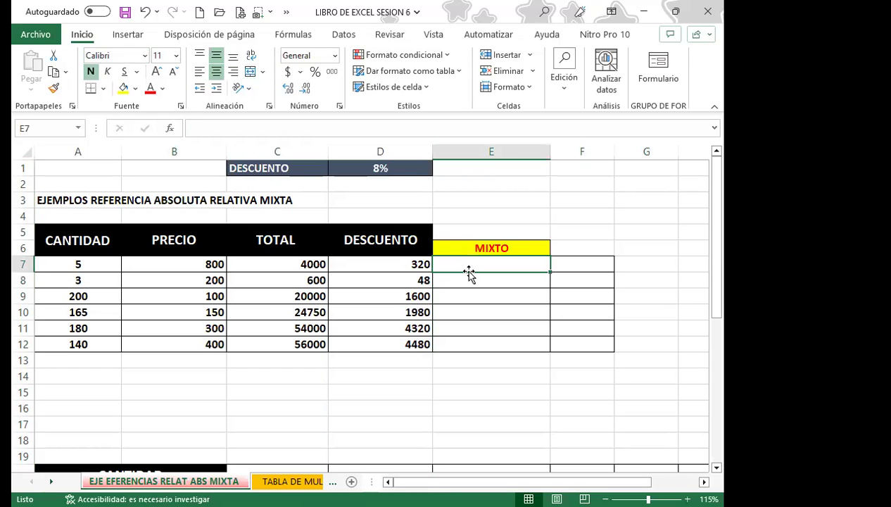
pyautogui.click(406, 162)
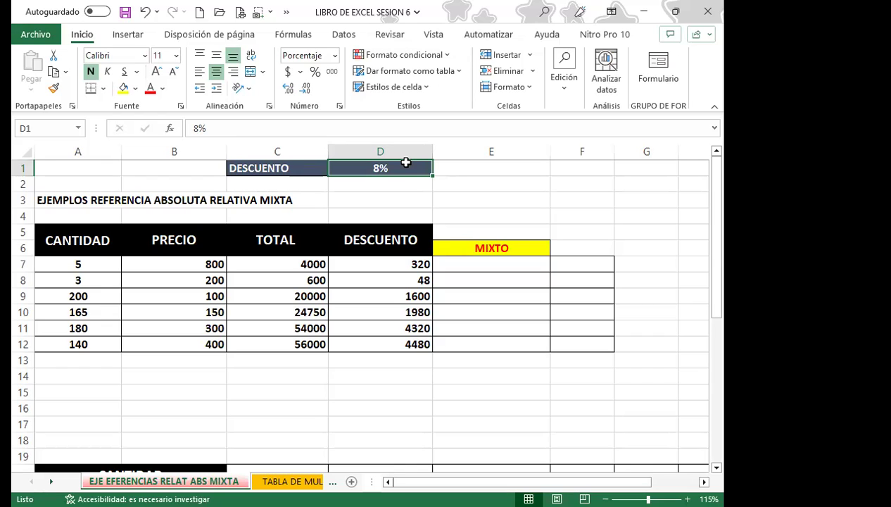
pyautogui.click(496, 261)
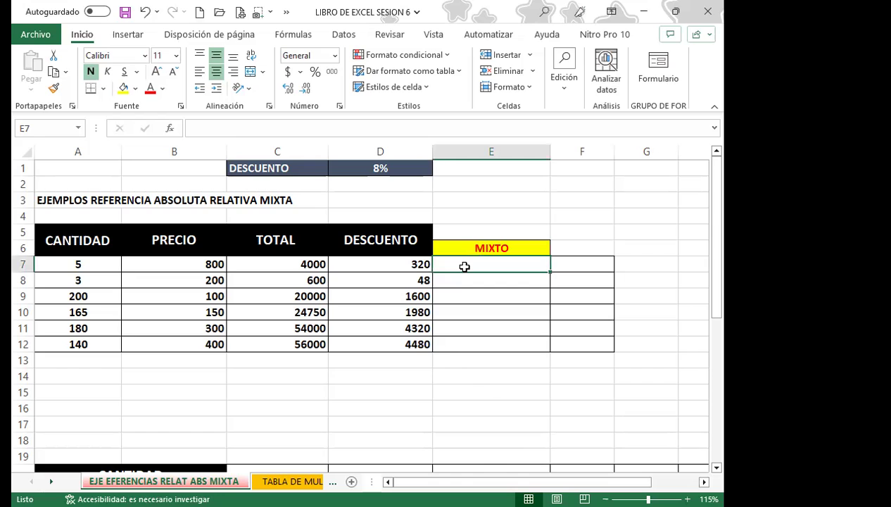
# Type = in E7 to start the first MIXTO formula.
pyautogui.write('=')
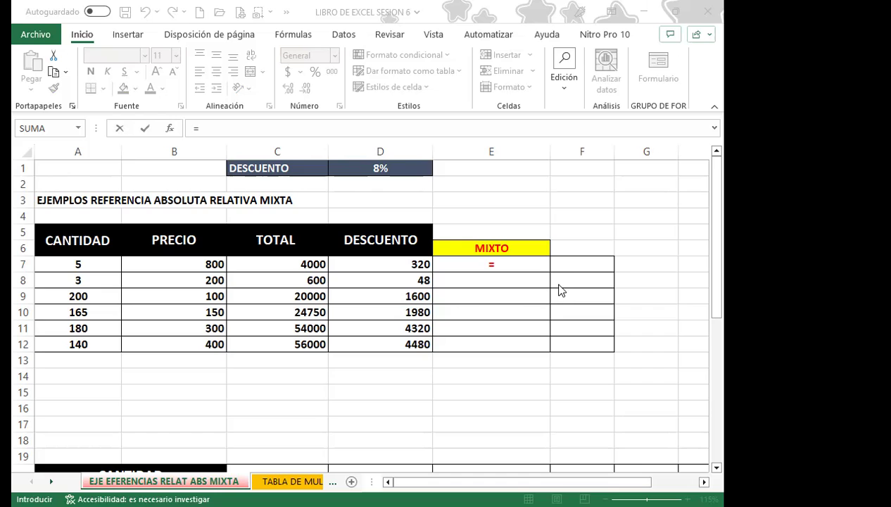
pyautogui.click(515, 274)
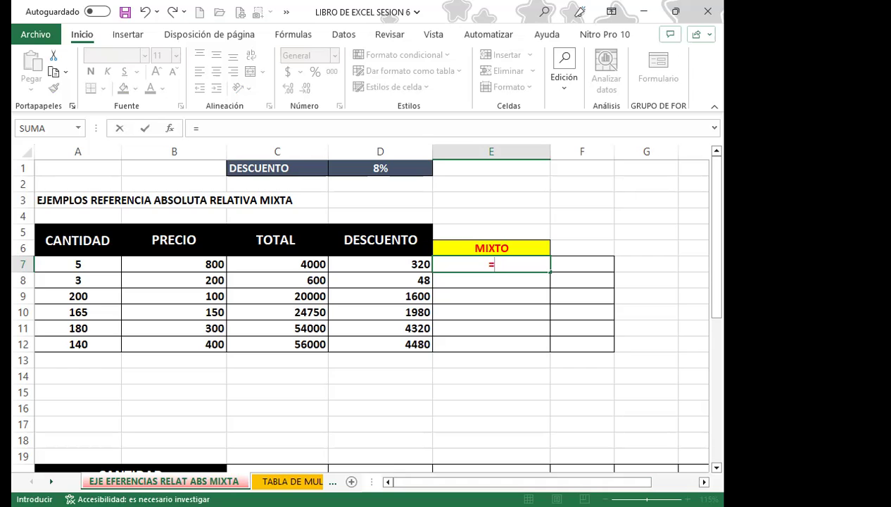
pyautogui.press('Escape')
pyautogui.click(390, 169)
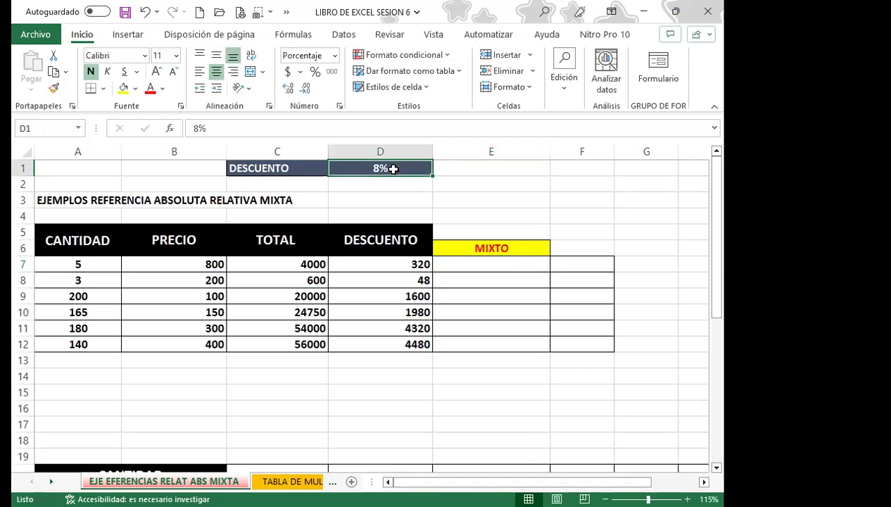
pyautogui.moveTo(397, 170)
pyautogui.mouseDown()
pyautogui.moveTo(399, 177)
pyautogui.moveTo(642, 170)
pyautogui.mouseUp()
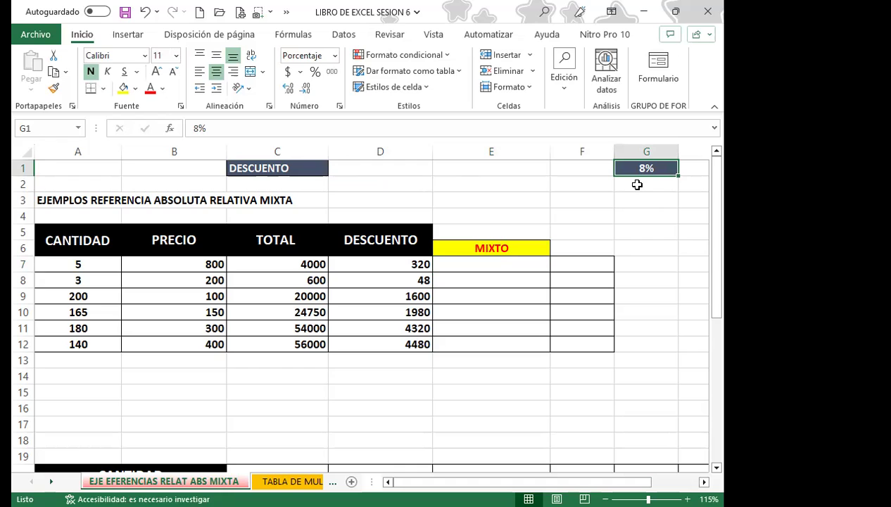
pyautogui.click(394, 264)
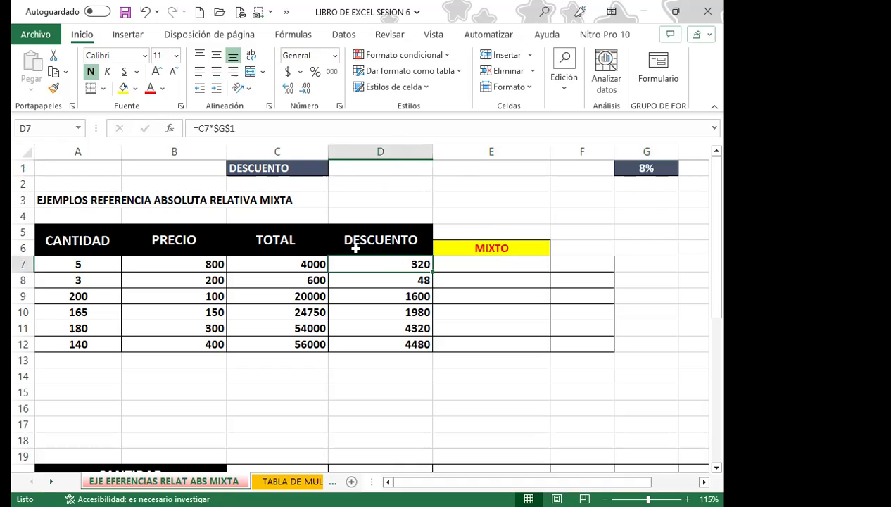
pyautogui.click(231, 127)
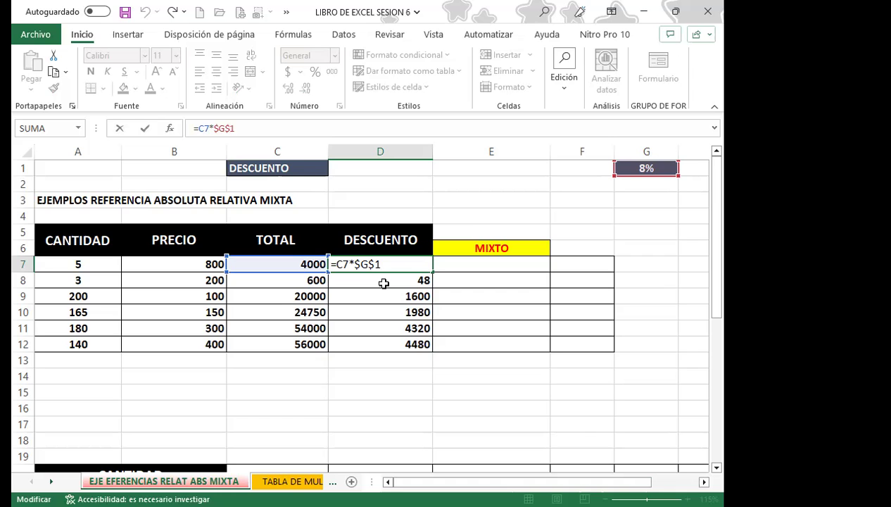
pyautogui.press('Return')
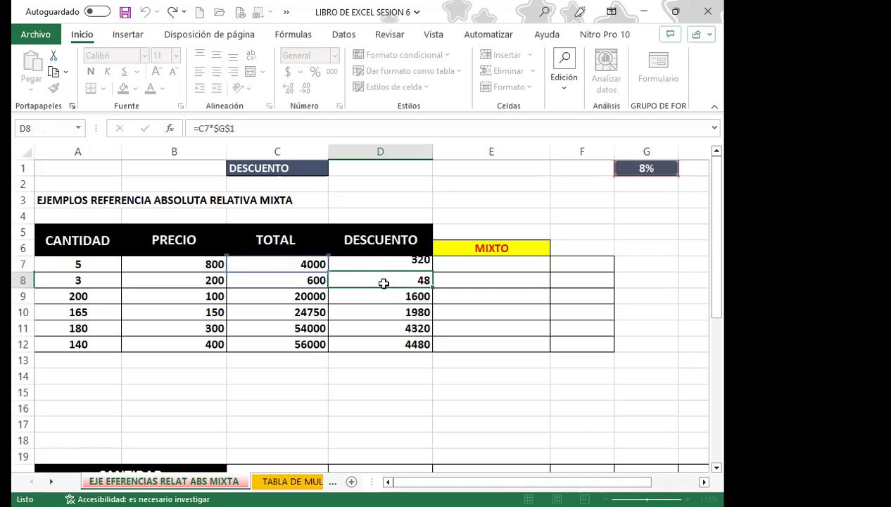
pyautogui.click(626, 169)
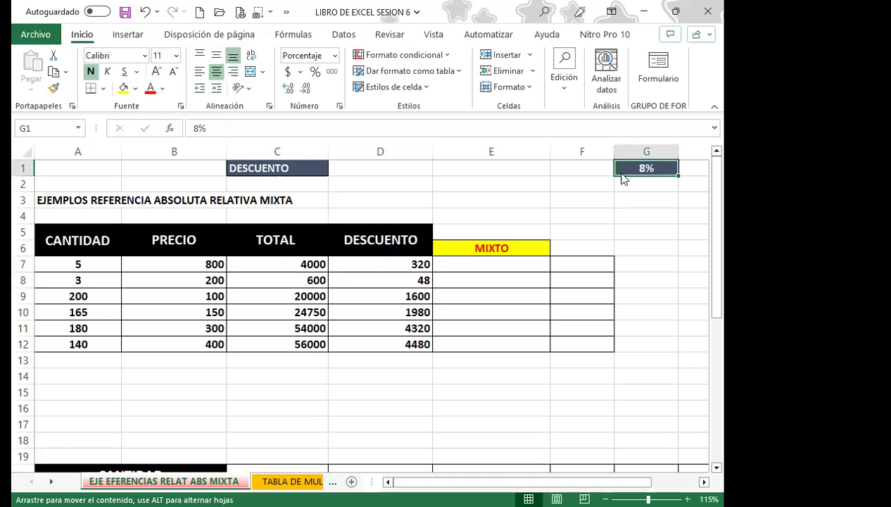
pyautogui.moveTo(622, 179); pyautogui.dragTo(371, 155)
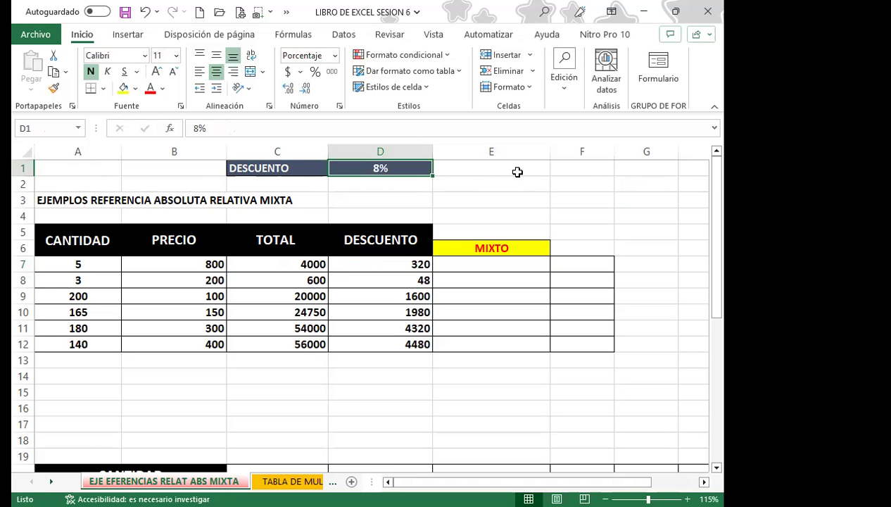
# Enter =C7 times D1 in E7, cycling its reference with F4, fill down, then undo the copy.
pyautogui.click(473, 266)
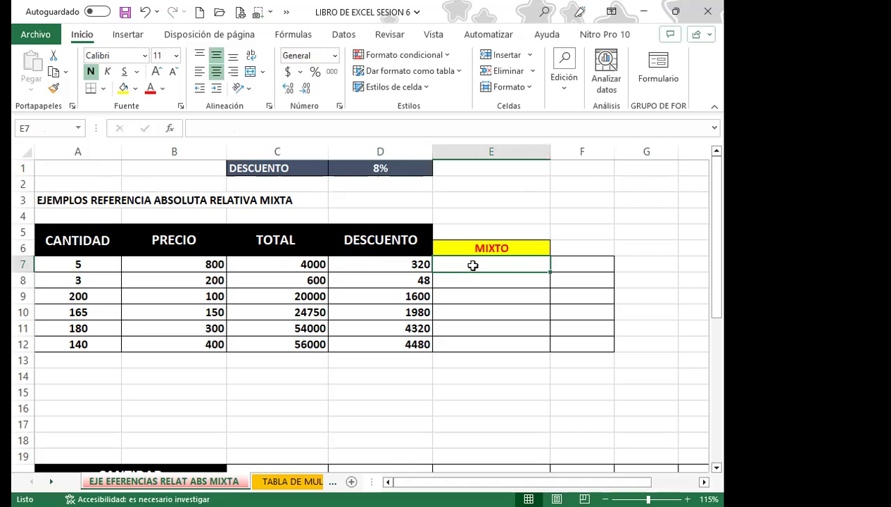
pyautogui.write('=')
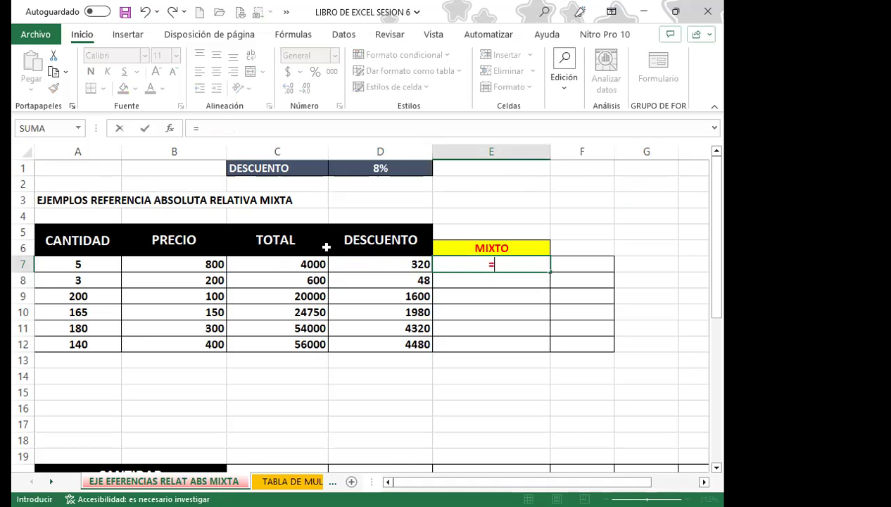
pyautogui.click(302, 263)
pyautogui.write('*')
pyautogui.click(397, 166)
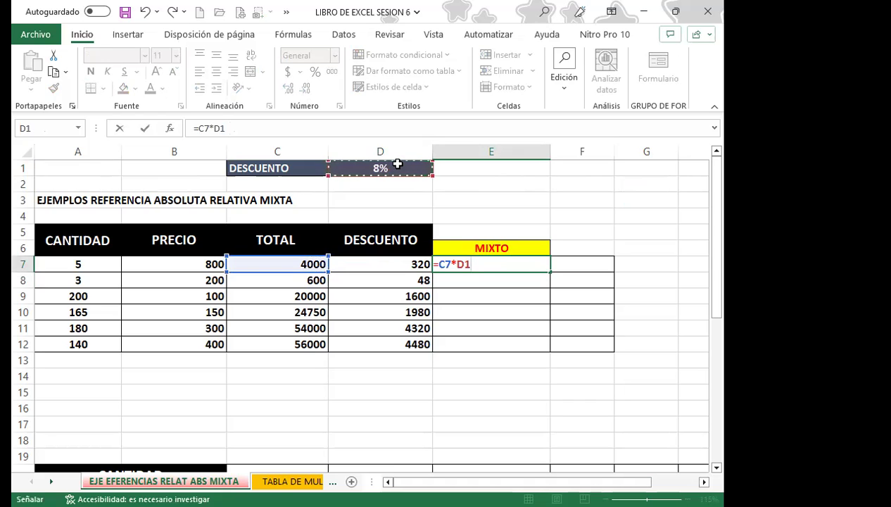
pyautogui.press('F4')
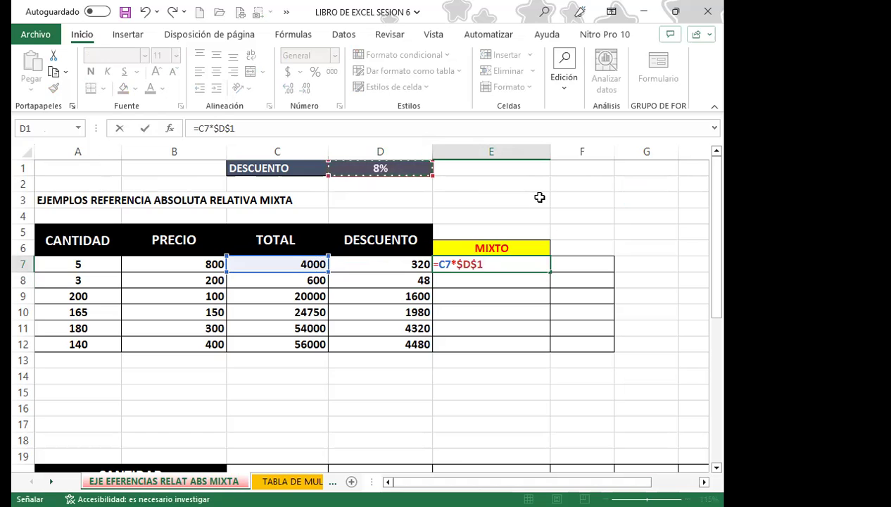
pyautogui.press('F4')
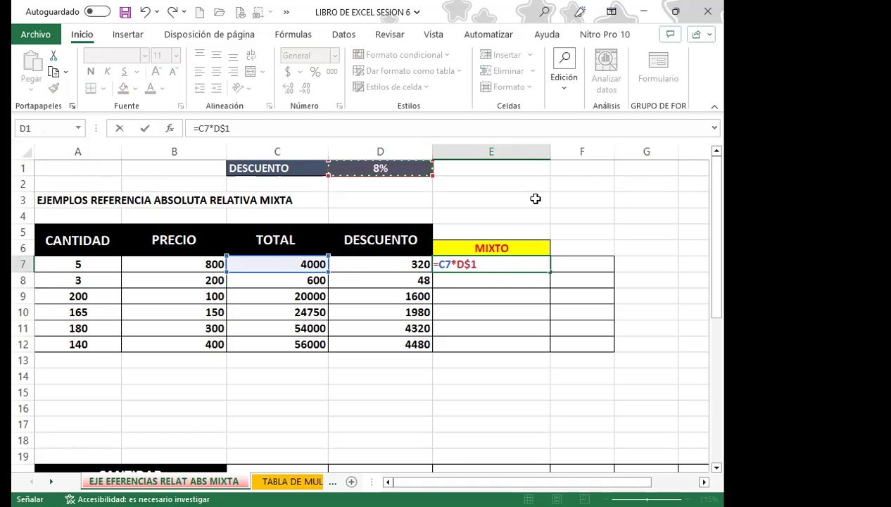
pyautogui.press('F4')
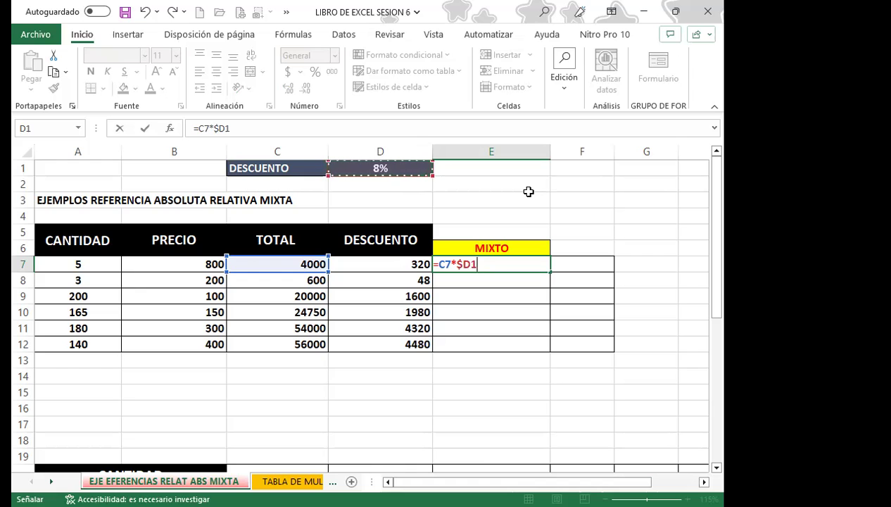
pyautogui.press('Return')
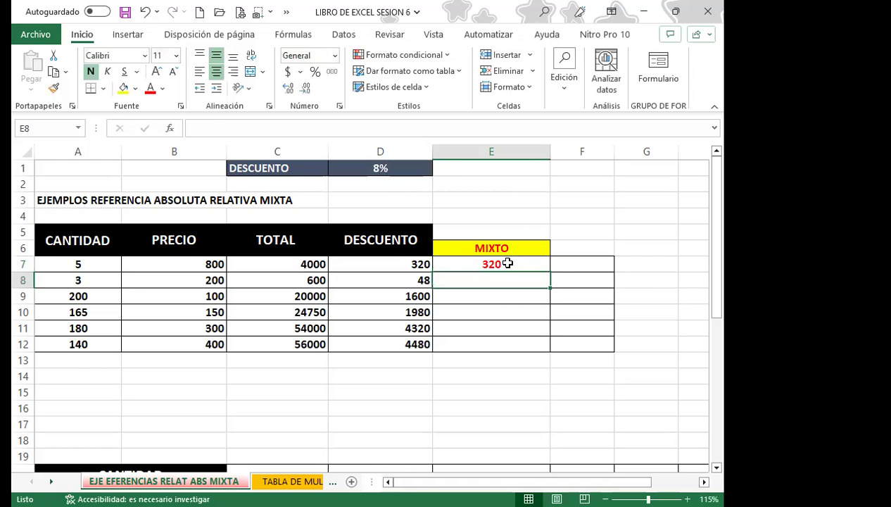
pyautogui.click(521, 262)
pyautogui.moveTo(549, 271); pyautogui.dragTo(542, 344)
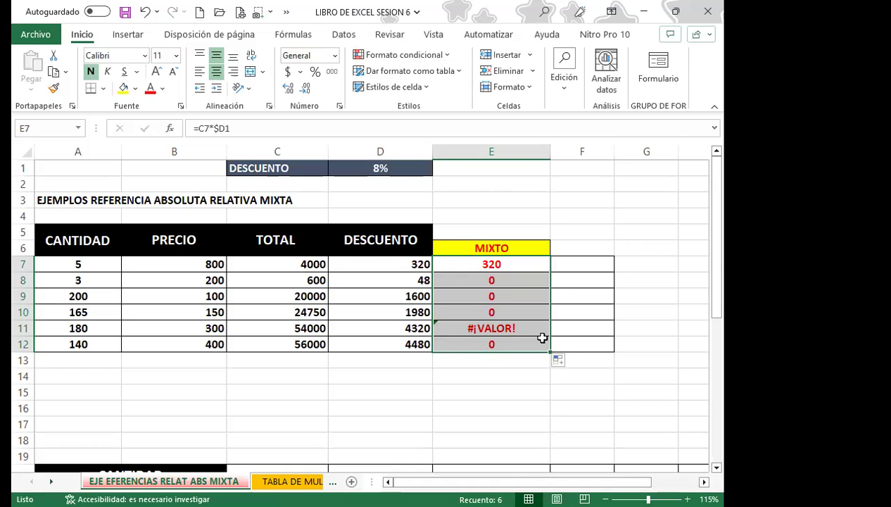
pyautogui.hotkey('ctrl', 'z')
# Change E7 to =C7*D$1, fill it down to E12, and compare E12 with D12.
pyautogui.doubleClick(499, 262)
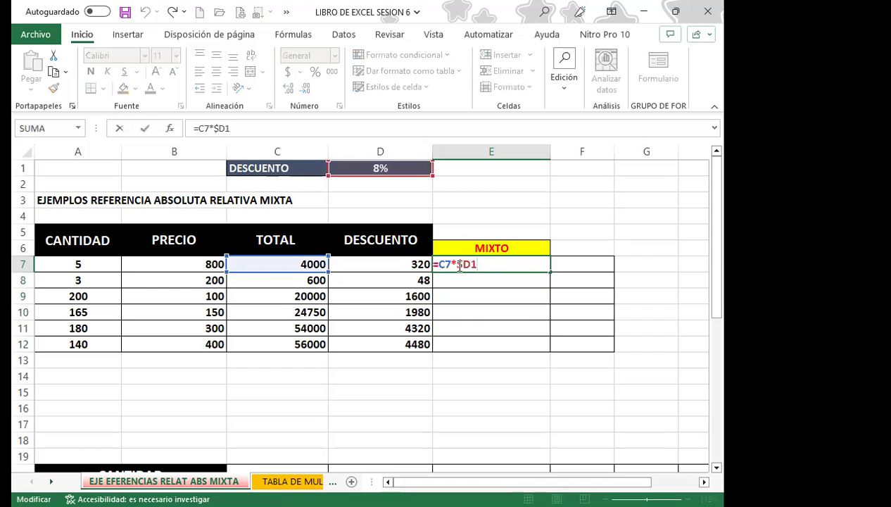
pyautogui.press('F4')
pyautogui.press('F4')
pyautogui.press('F4')
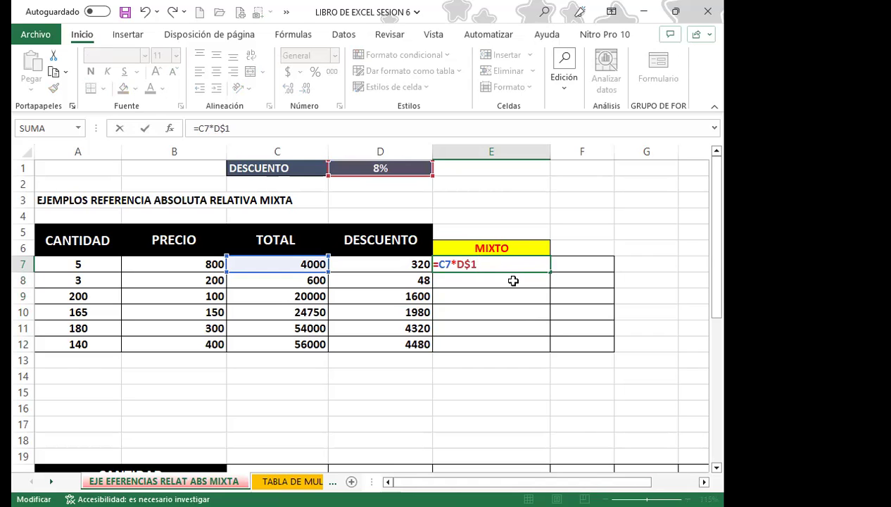
pyautogui.press('Return')
pyautogui.click(507, 261)
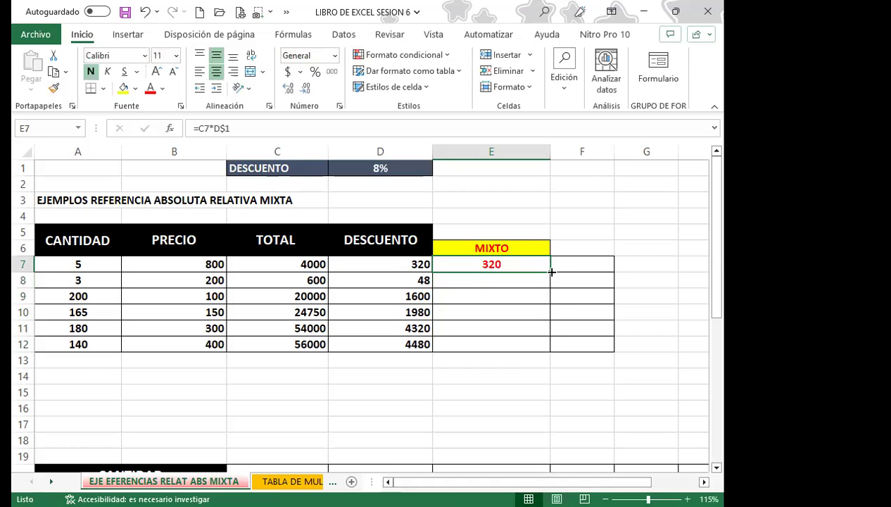
pyautogui.moveTo(549, 271); pyautogui.dragTo(543, 344)
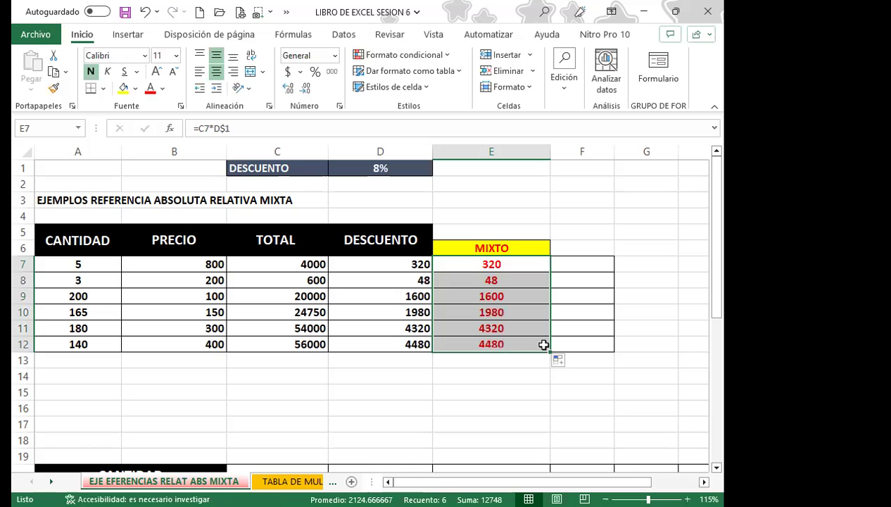
pyautogui.click(386, 342)
pyautogui.click(453, 344)
pyautogui.press('Left')
pyautogui.press('Right')
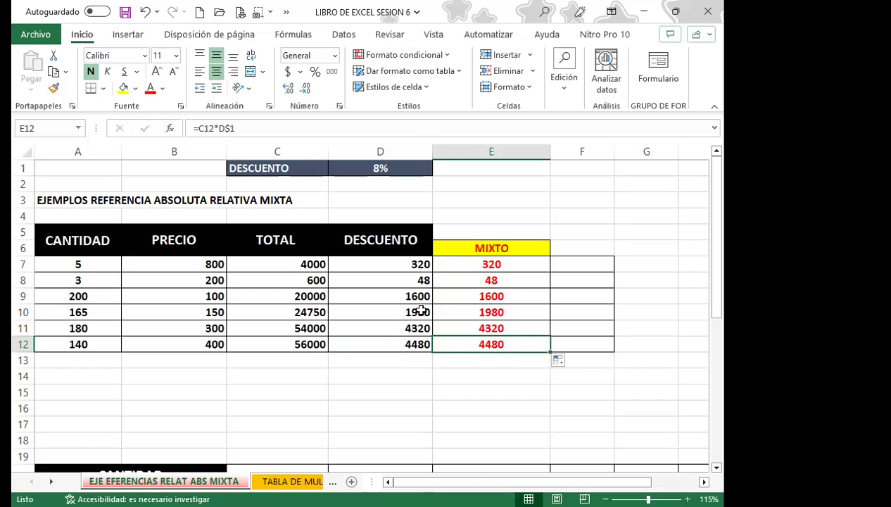
pyautogui.click(358, 185)
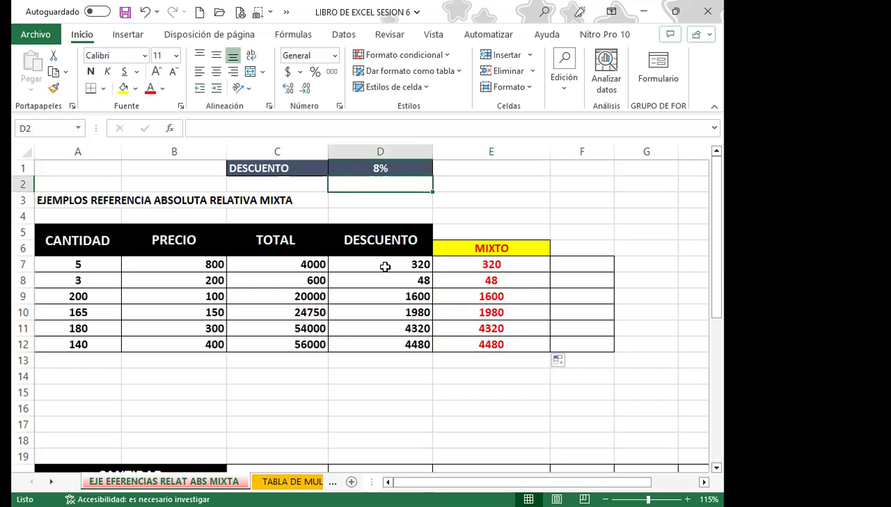
pyautogui.click(381, 265)
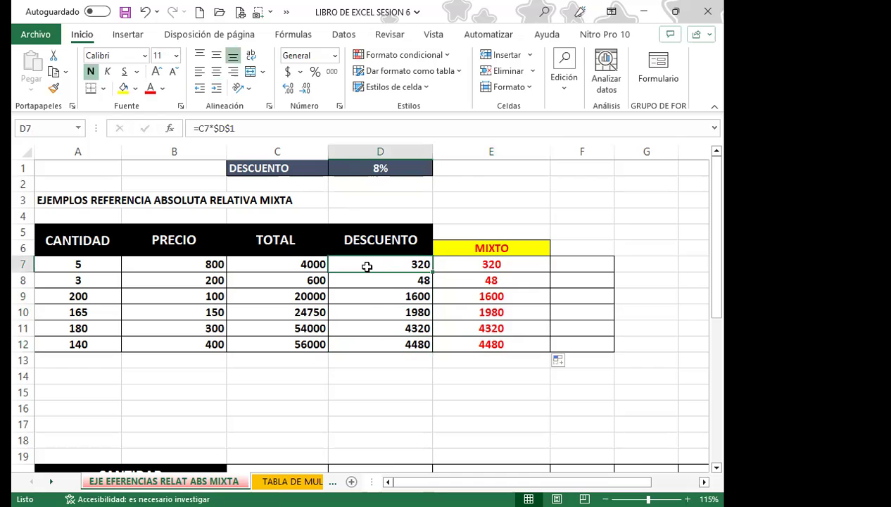
pyautogui.click(392, 181)
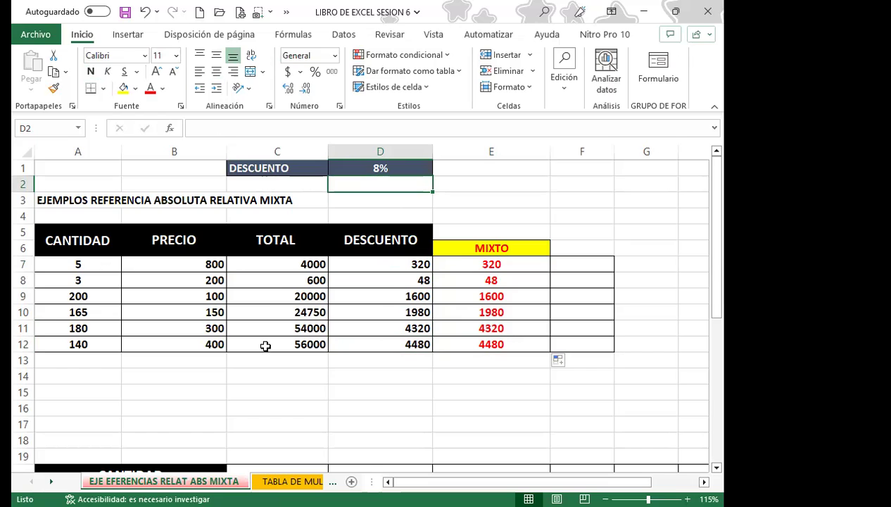
pyautogui.click(361, 200)
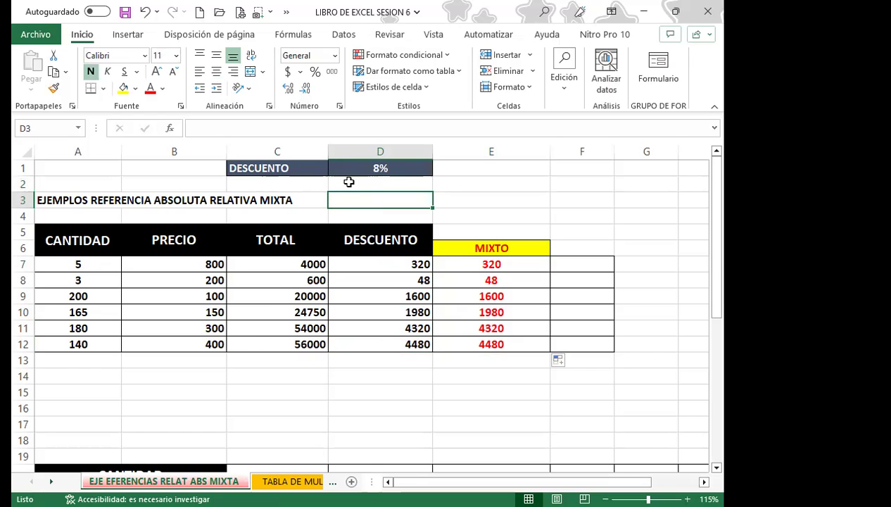
pyautogui.click(362, 184)
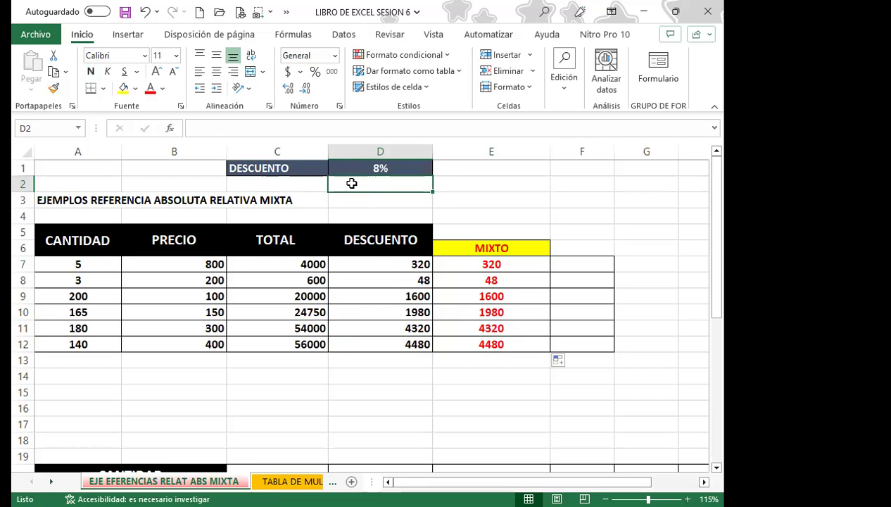
pyautogui.click(154, 264)
pyautogui.click(89, 262)
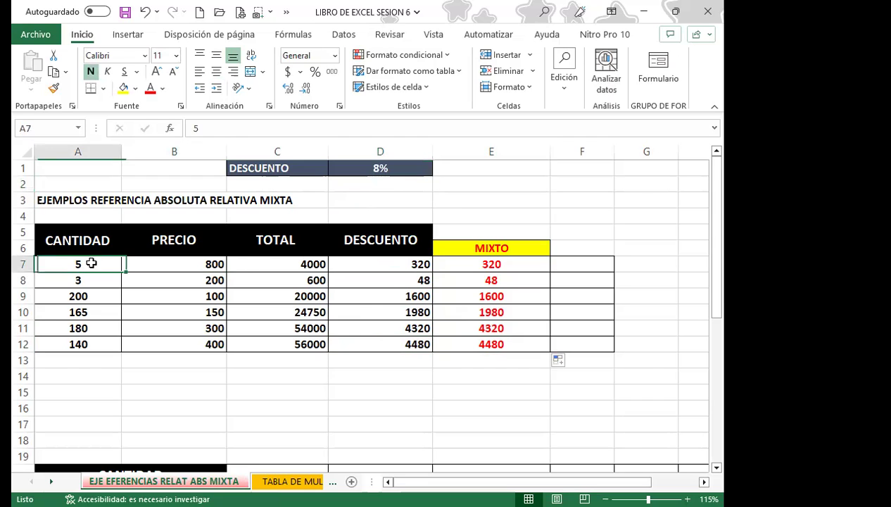
pyautogui.click(141, 263)
pyautogui.click(95, 282)
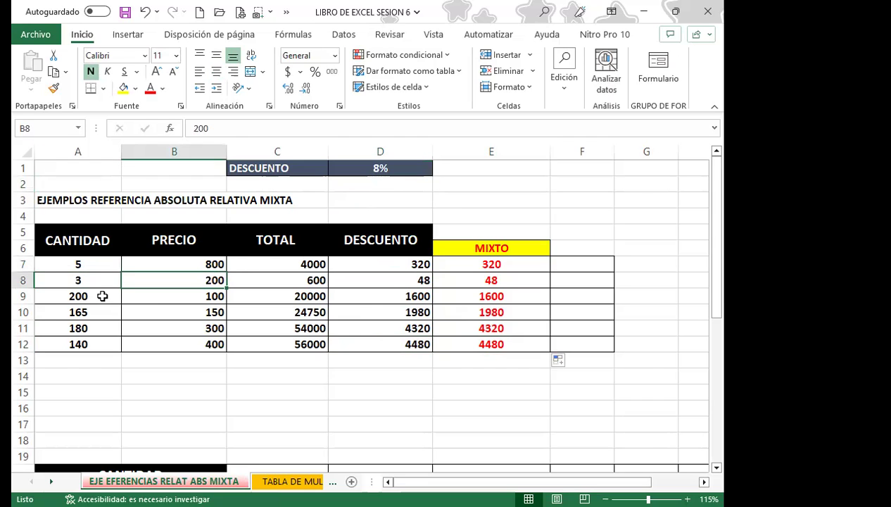
pyautogui.click(99, 294)
pyautogui.click(140, 300)
pyautogui.click(108, 309)
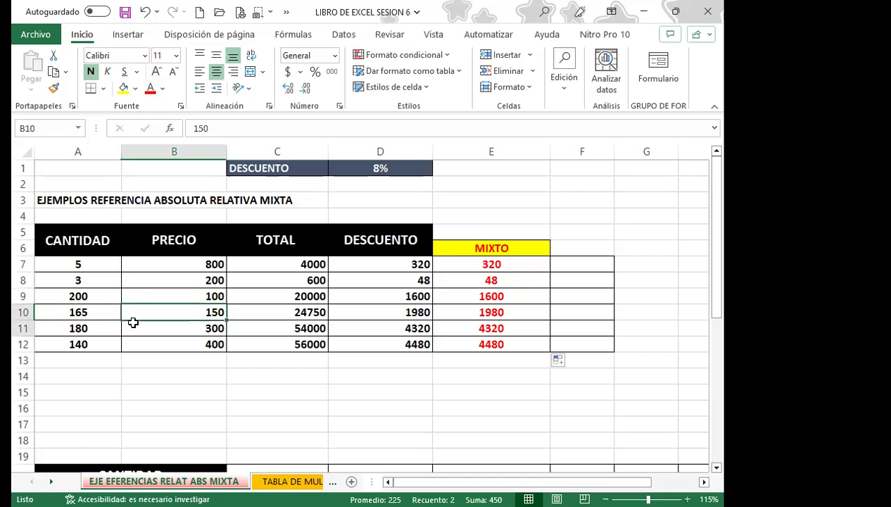
pyautogui.moveTo(128, 316); pyautogui.dragTo(128, 329)
pyautogui.click(106, 327)
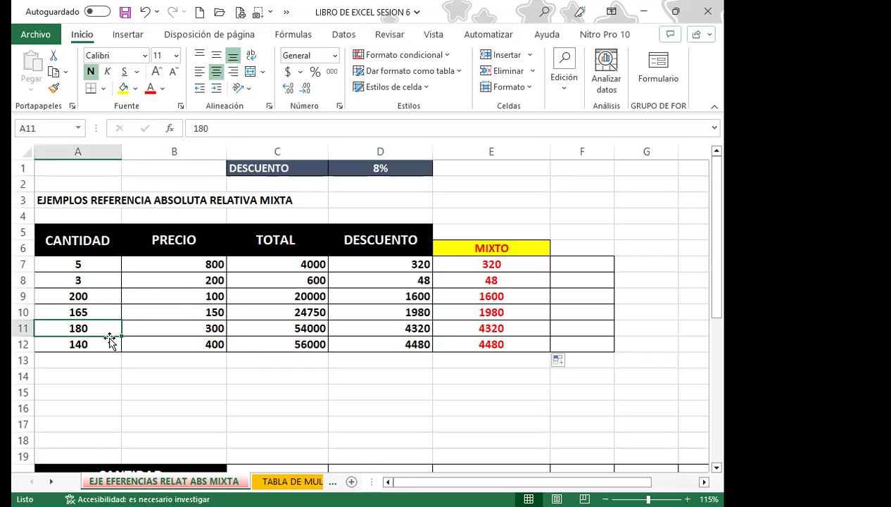
pyautogui.click(105, 342)
pyautogui.click(147, 342)
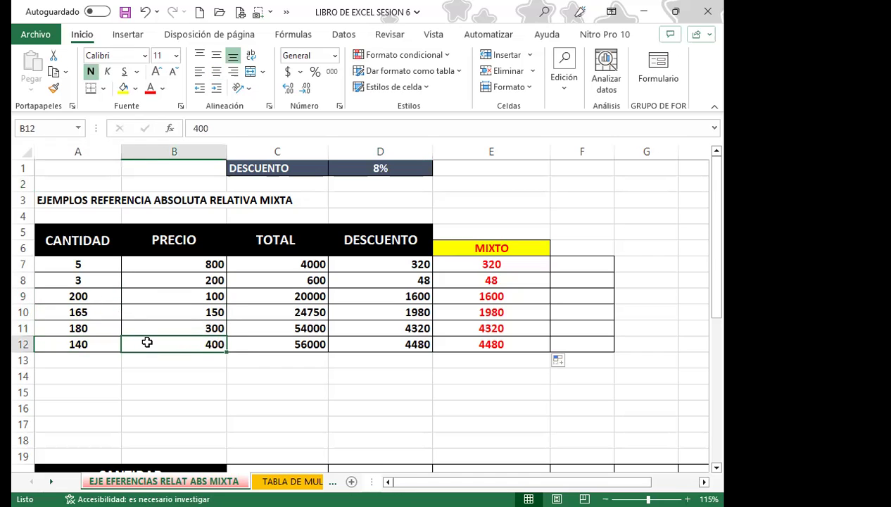
pyautogui.click(87, 263)
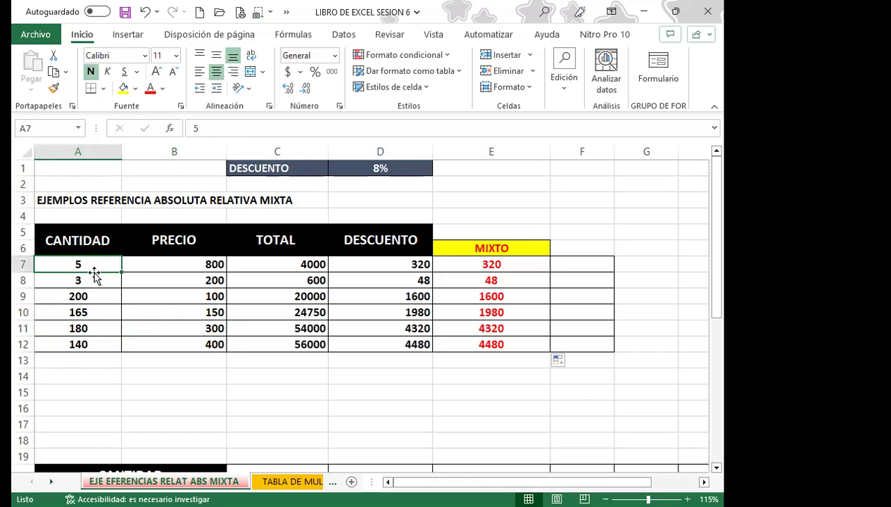
pyautogui.click(93, 280)
pyautogui.click(96, 297)
pyautogui.click(96, 313)
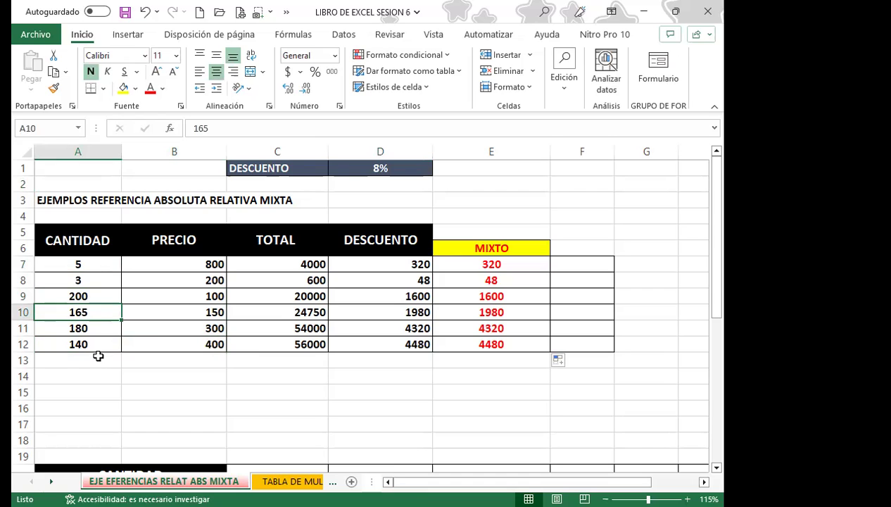
pyautogui.click(393, 184)
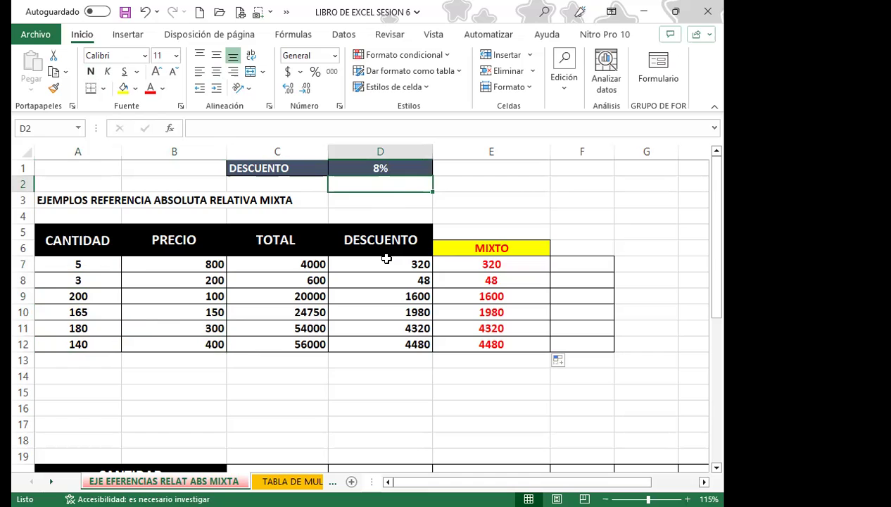
pyautogui.click(400, 171)
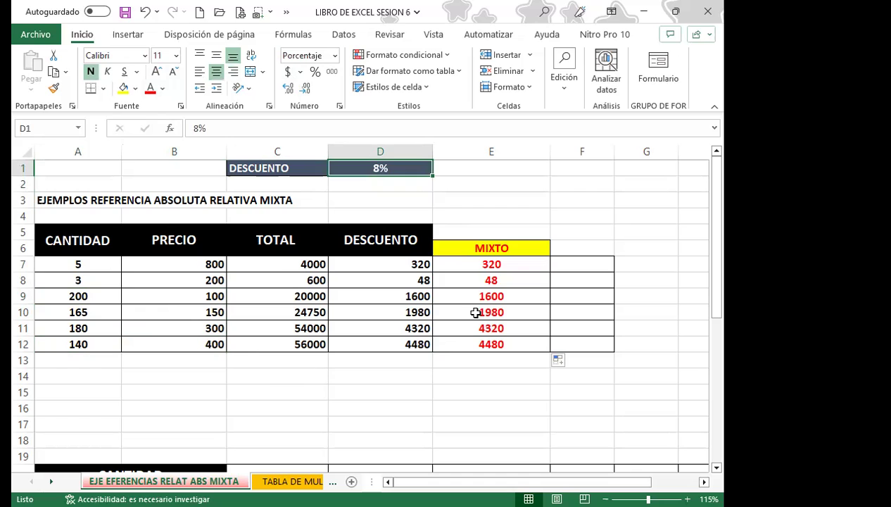
pyautogui.click(458, 253)
pyautogui.click(456, 261)
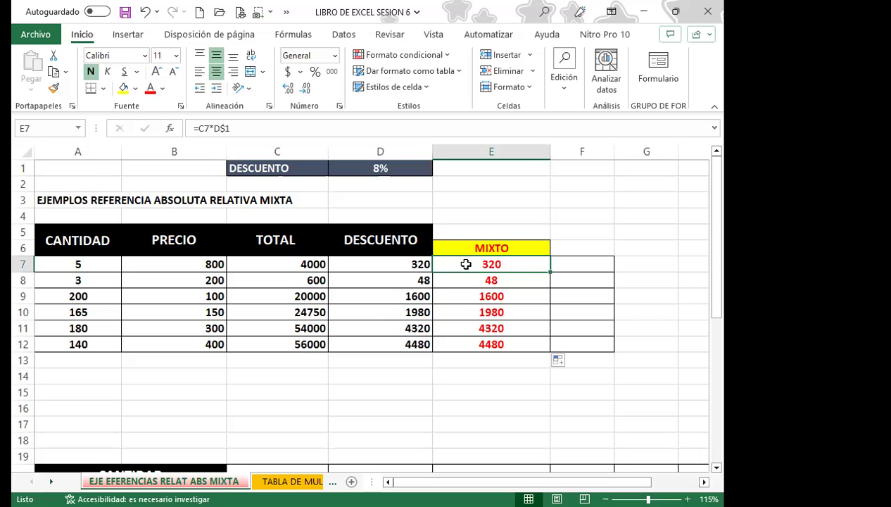
pyautogui.click(473, 342)
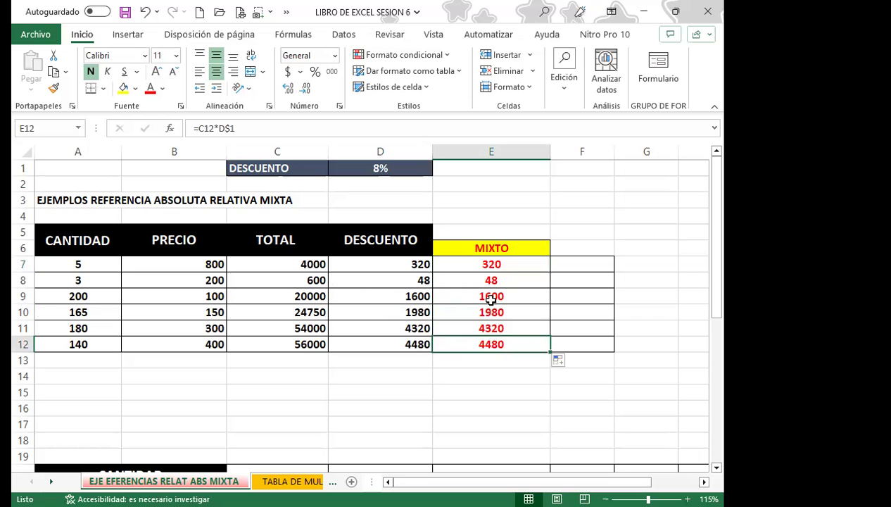
# Compare the D8 and E7 formulas, then select the MIXTO results in E8:E12.
pyautogui.click(361, 275)
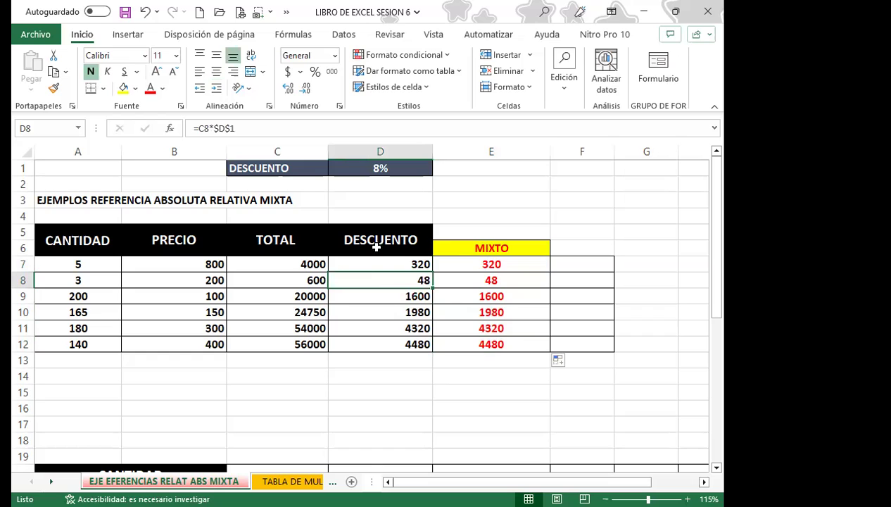
pyautogui.click(508, 264)
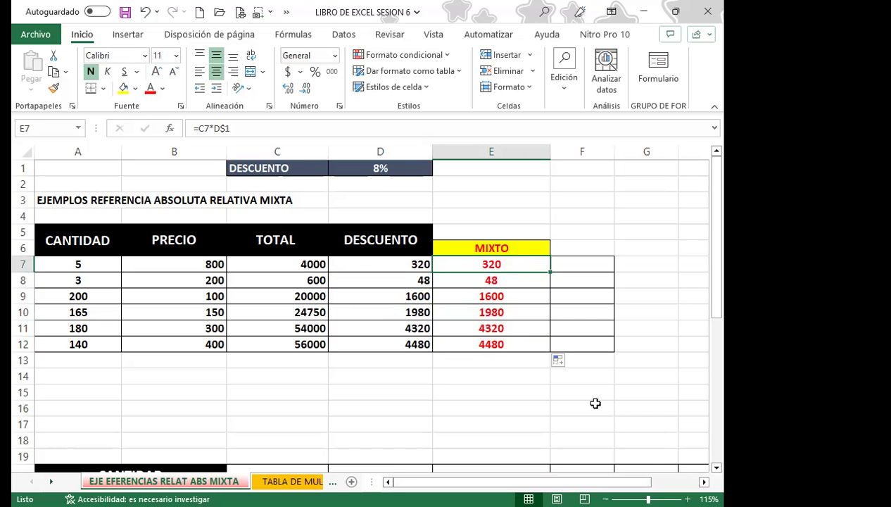
pyautogui.click(531, 312)
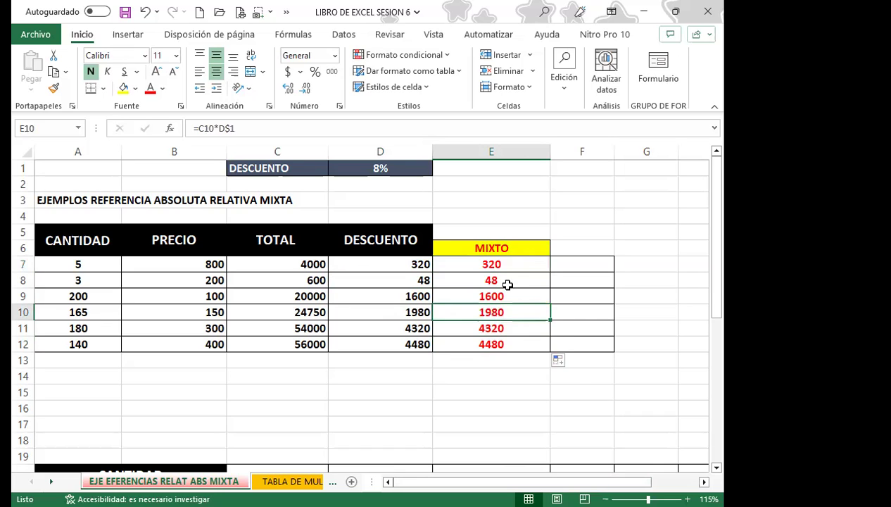
pyautogui.moveTo(507, 281); pyautogui.dragTo(492, 343)
# Clear E8:E12 and E7, then retype E7 as =C7*D$1 with the discount row locked.
pyautogui.press('Delete')
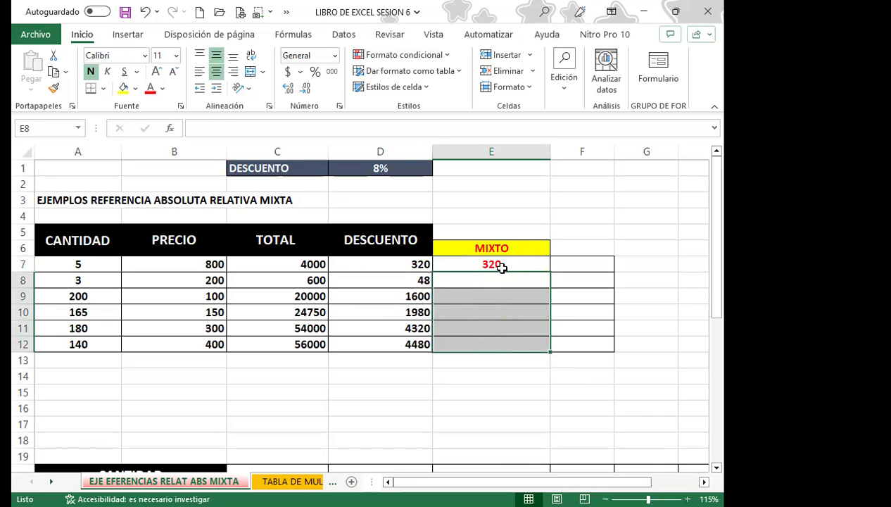
pyautogui.click(506, 262)
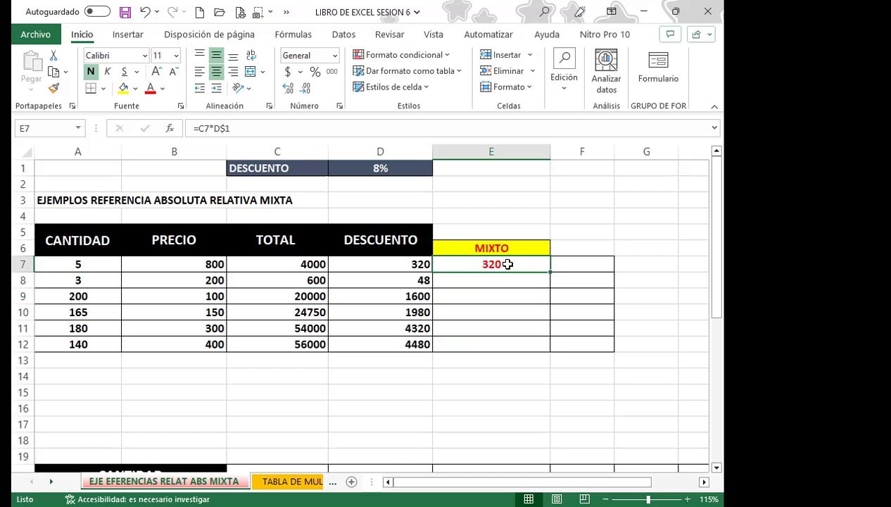
pyautogui.press('Delete')
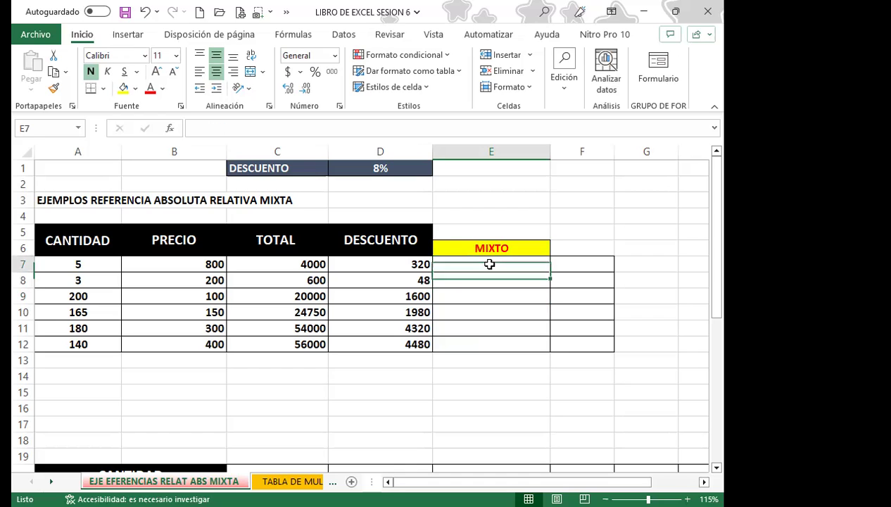
pyautogui.write('=')
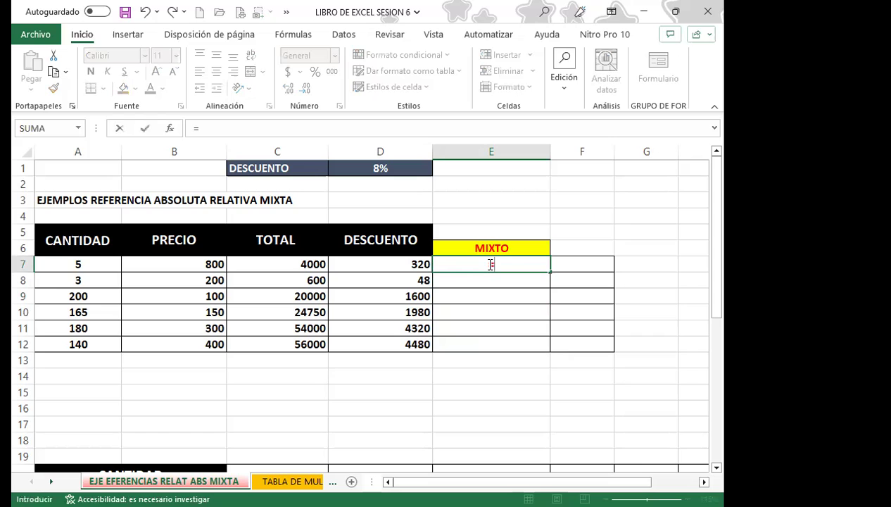
pyautogui.click(285, 265)
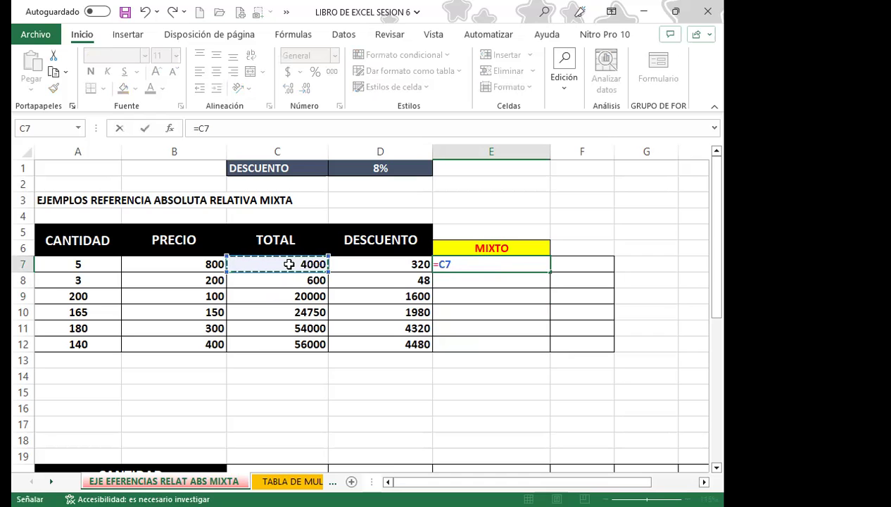
pyautogui.write('*')
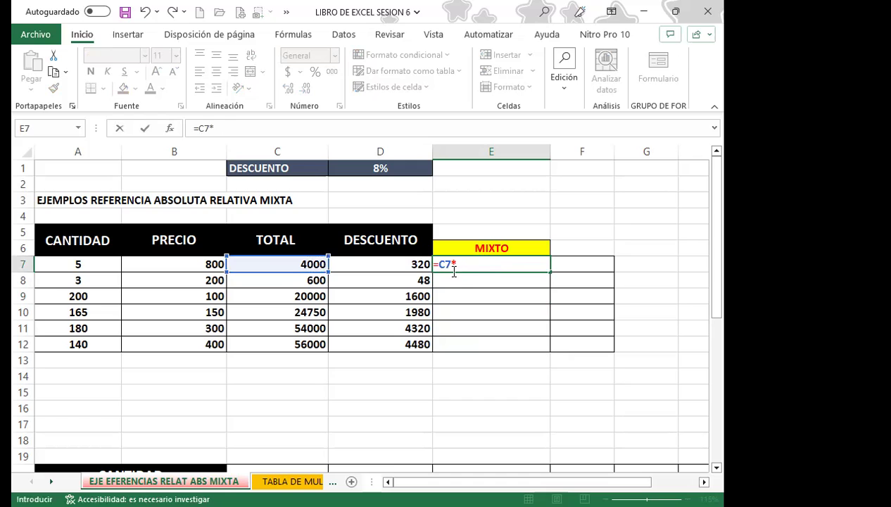
pyautogui.click(401, 168)
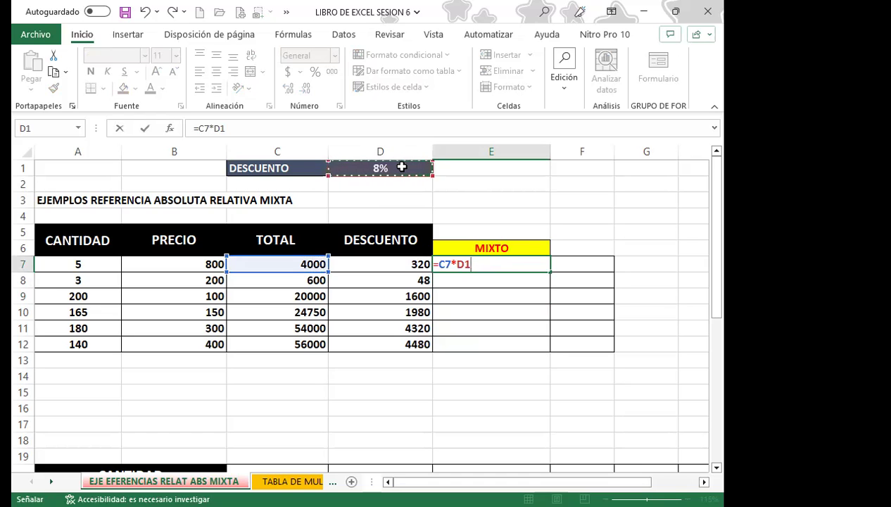
pyautogui.press('F4')
pyautogui.press('F4')
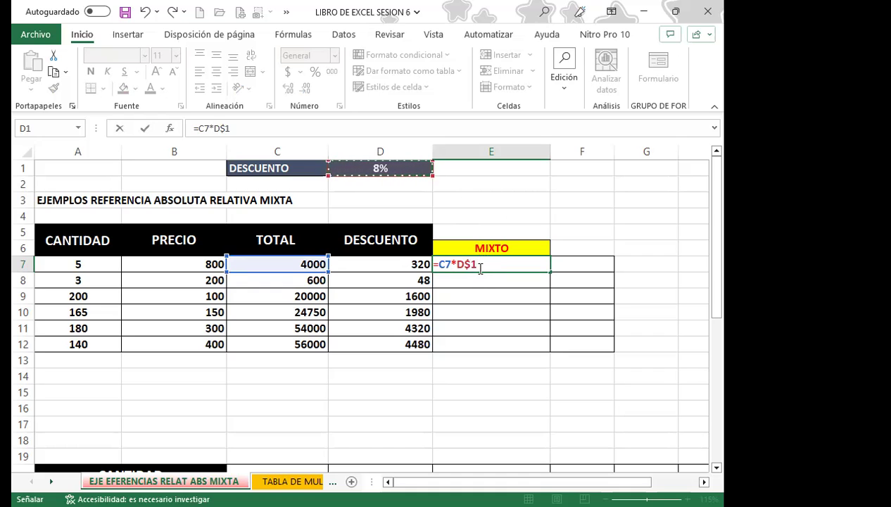
# Commit =C7*D$1 in E7 and fill it to E12 (48, 1600, 1980, 4320, 4480).
pyautogui.press('Return')
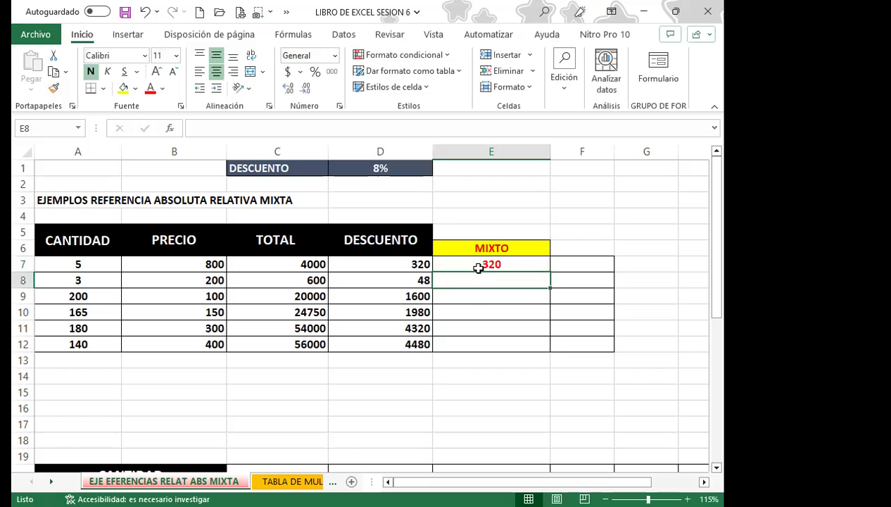
pyautogui.click(468, 264)
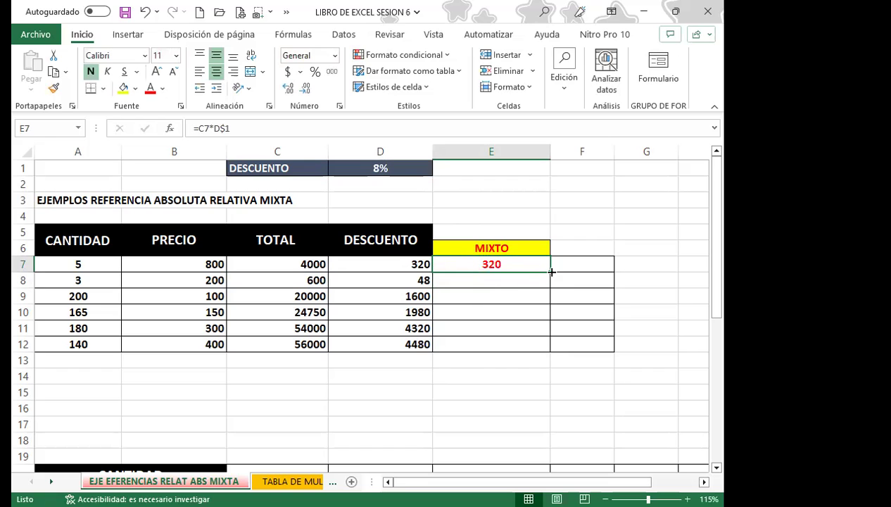
pyautogui.doubleClick(550, 272)
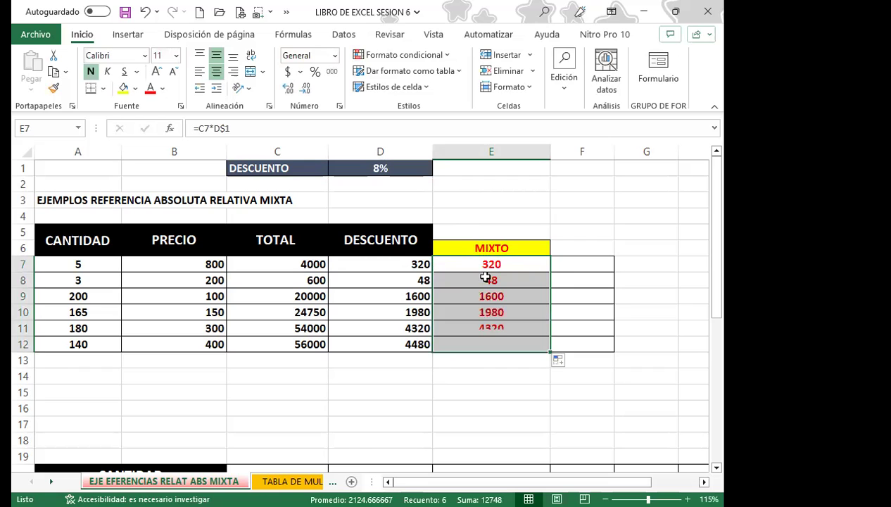
pyautogui.click(384, 344)
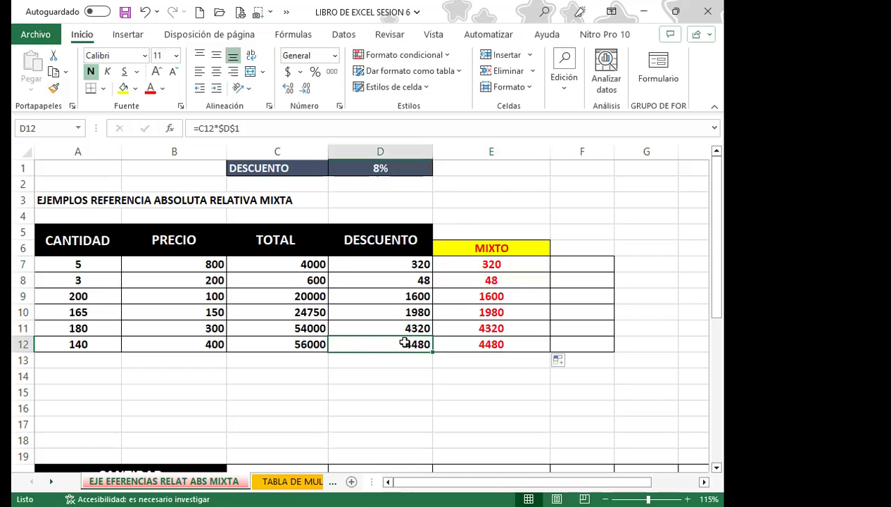
pyautogui.click(460, 342)
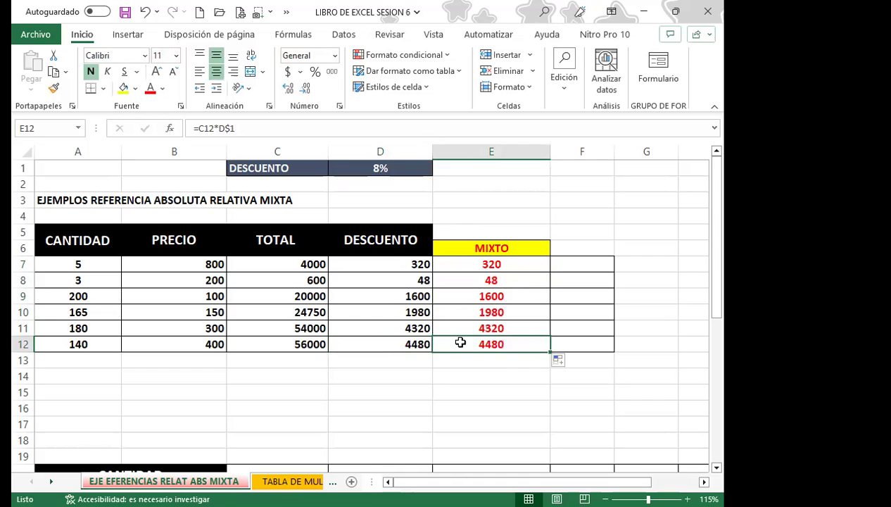
pyautogui.click(346, 188)
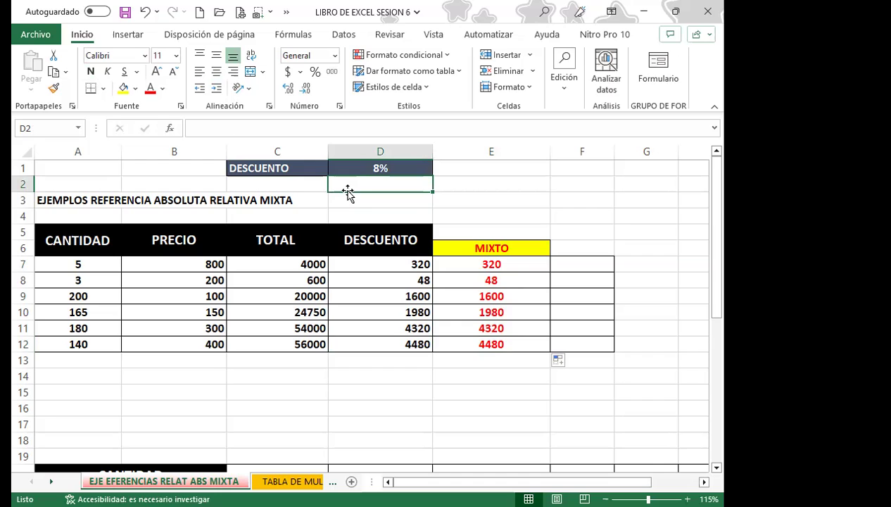
pyautogui.moveTo(288, 266); pyautogui.dragTo(299, 346)
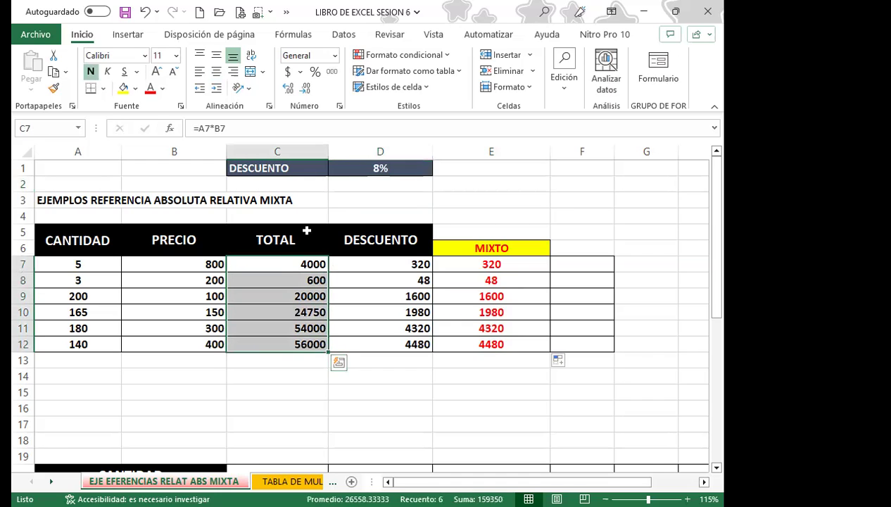
pyautogui.click(350, 182)
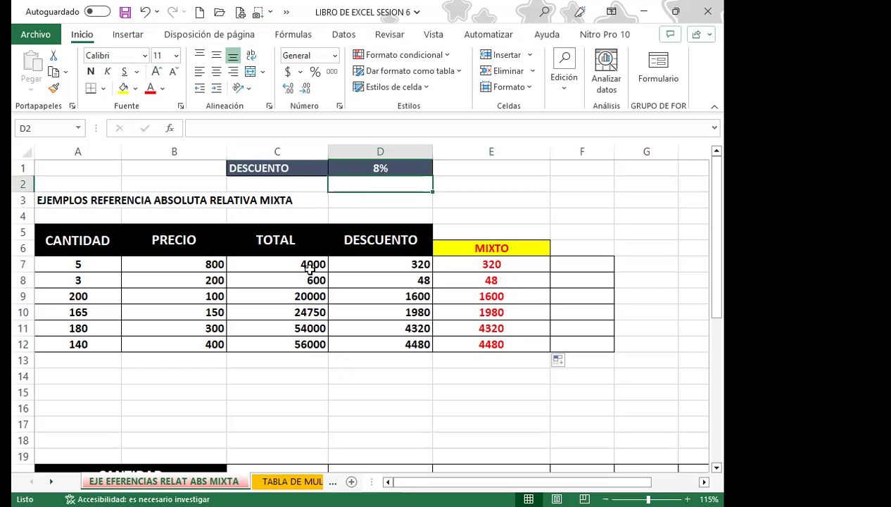
pyautogui.click(448, 265)
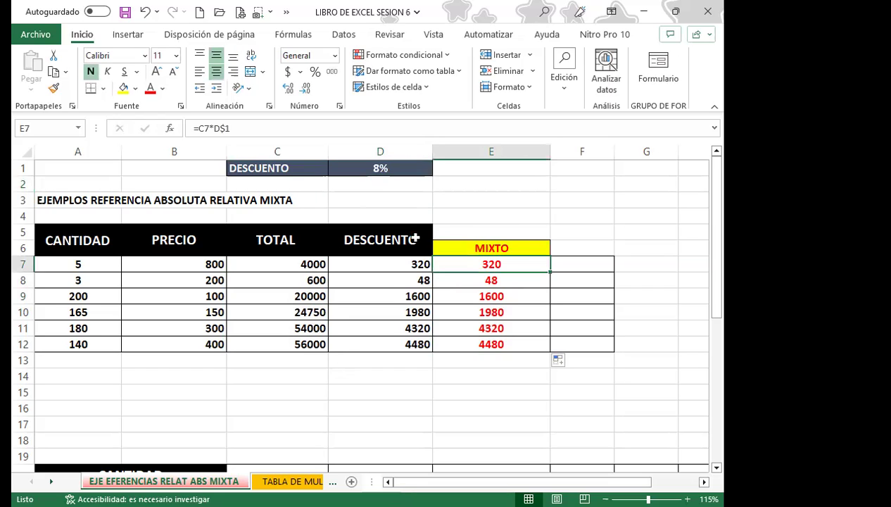
pyautogui.click(388, 167)
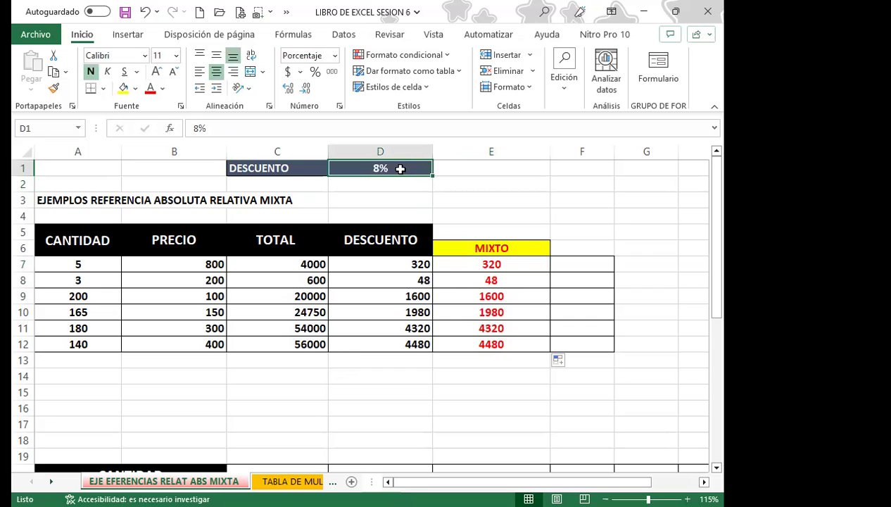
pyautogui.moveTo(285, 264); pyautogui.dragTo(286, 338)
pyautogui.click(458, 266)
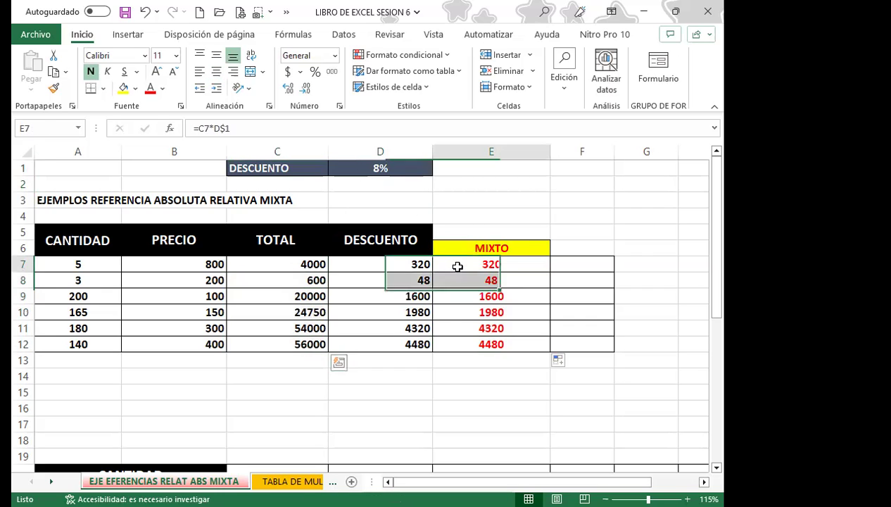
pyautogui.click(394, 172)
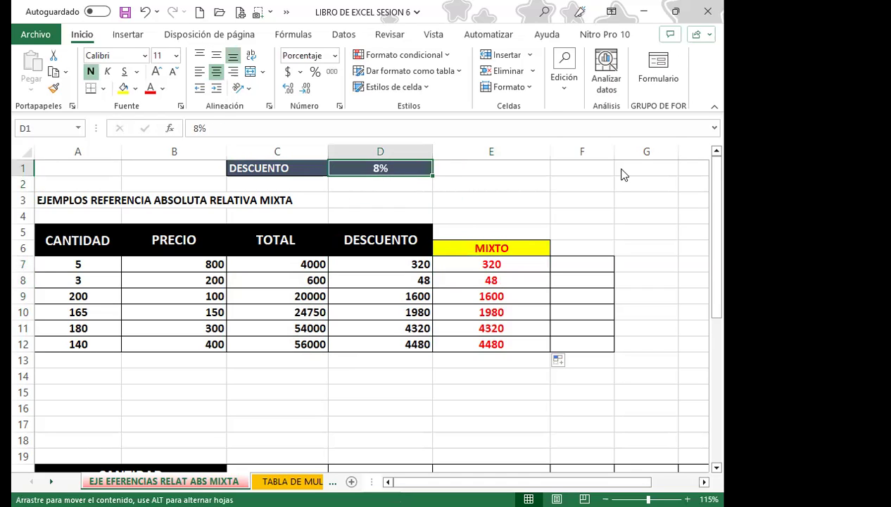
pyautogui.moveTo(622, 174); pyautogui.dragTo(637, 166)
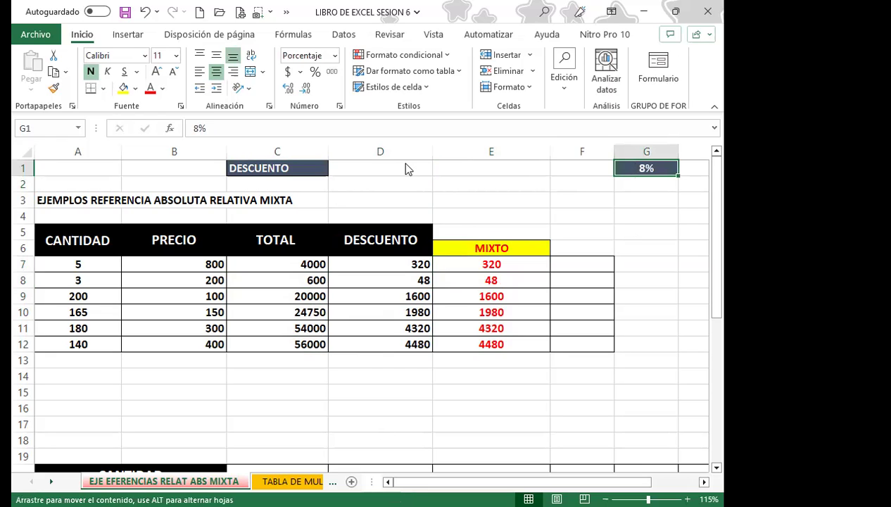
pyautogui.moveTo(398, 163); pyautogui.dragTo(398, 163)
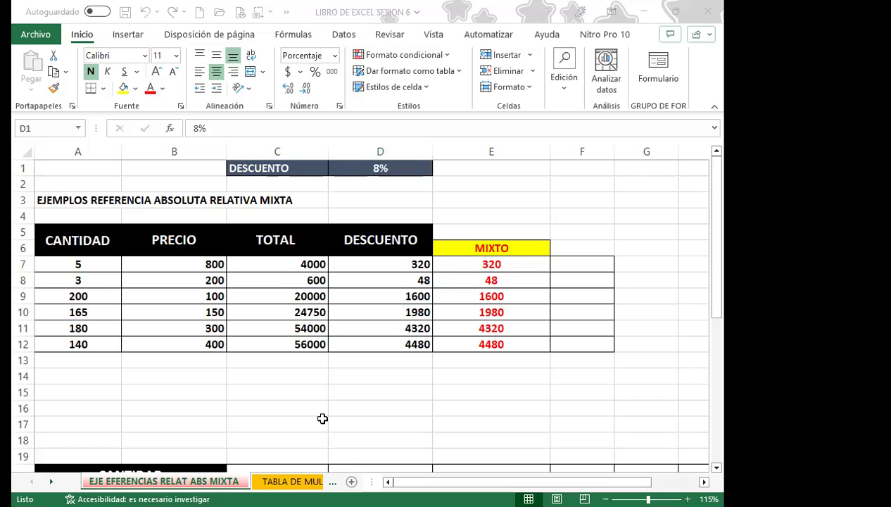
# Change E7's discount reference to $D$1, fill the MIXTO column down, then undo the fill.
pyautogui.doubleClick(514, 266)
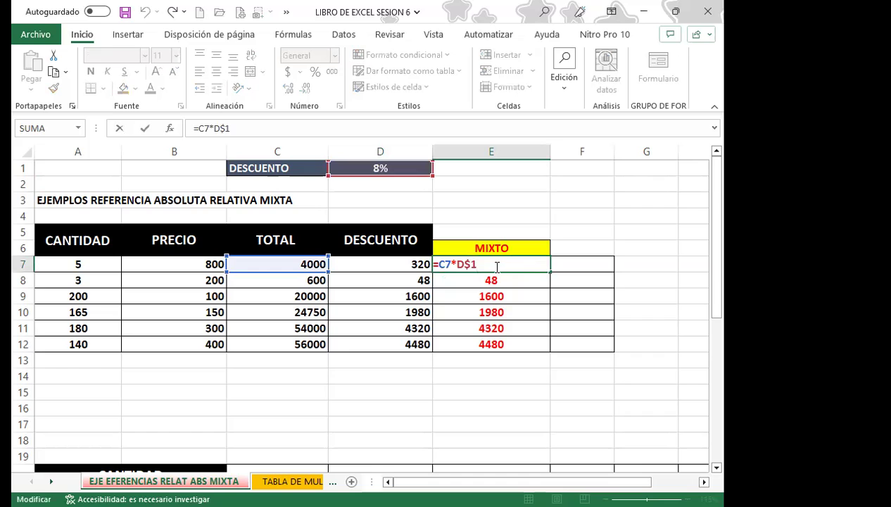
pyautogui.press('BackSpace')
pyautogui.press('BackSpace')
pyautogui.press('BackSpace')
pyautogui.click(418, 174)
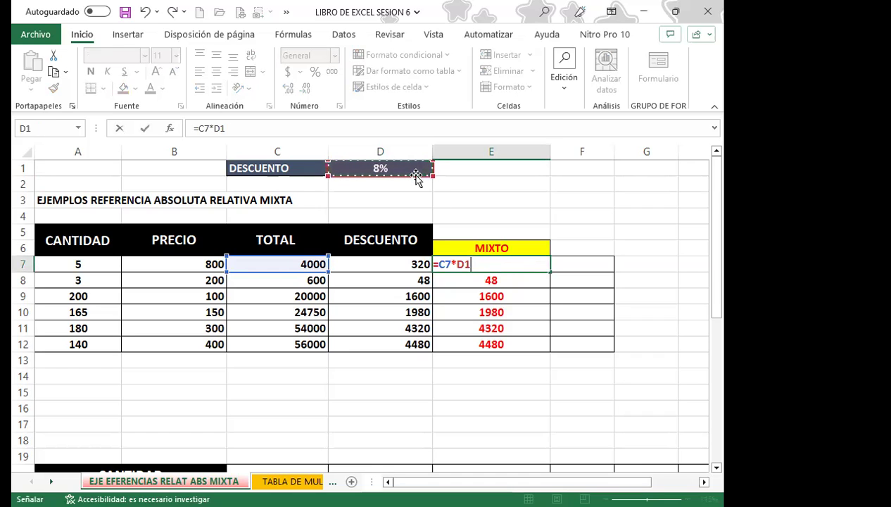
pyautogui.press('F4')
pyautogui.press('F4')
pyautogui.press('Return')
pyautogui.moveTo(472, 284); pyautogui.dragTo(467, 335)
pyautogui.hotkey('ctrl', 'z')
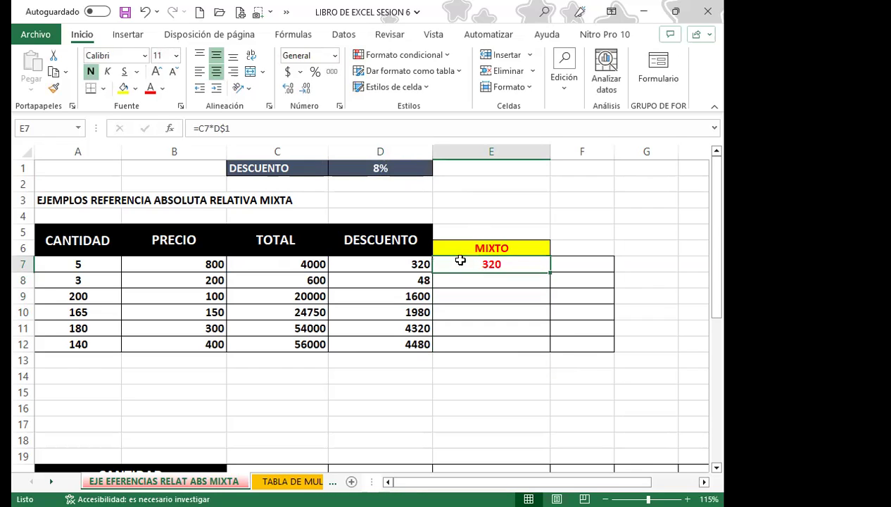
# Lock column C so E7 reads =$C7*D$1, still giving 320.
pyautogui.doubleClick(460, 260)
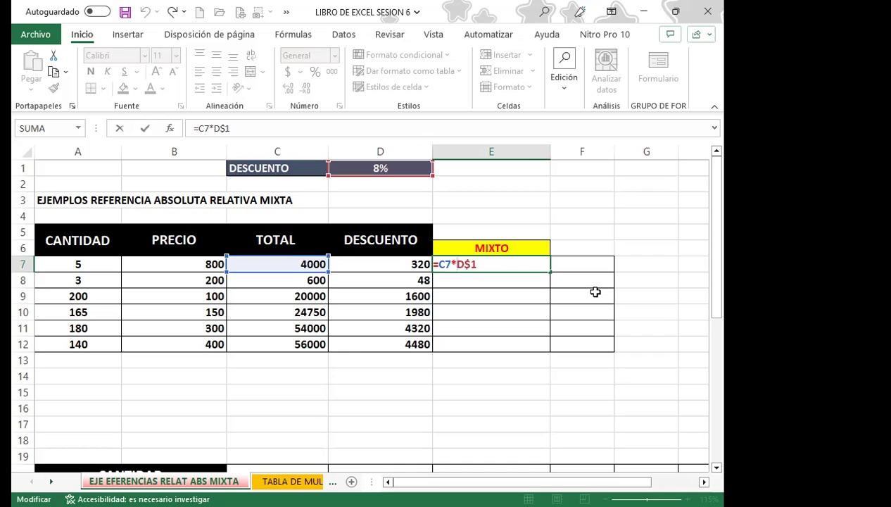
pyautogui.click(443, 263)
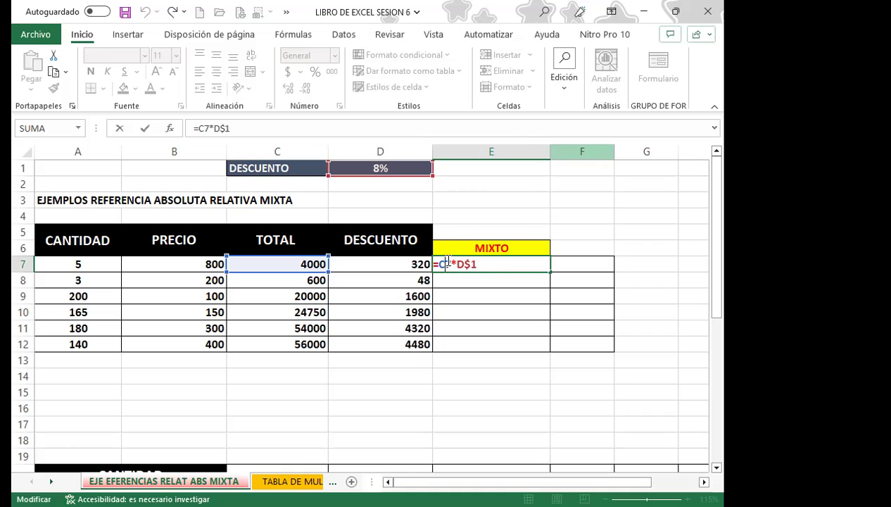
pyautogui.press('F4')
pyautogui.press('F4')
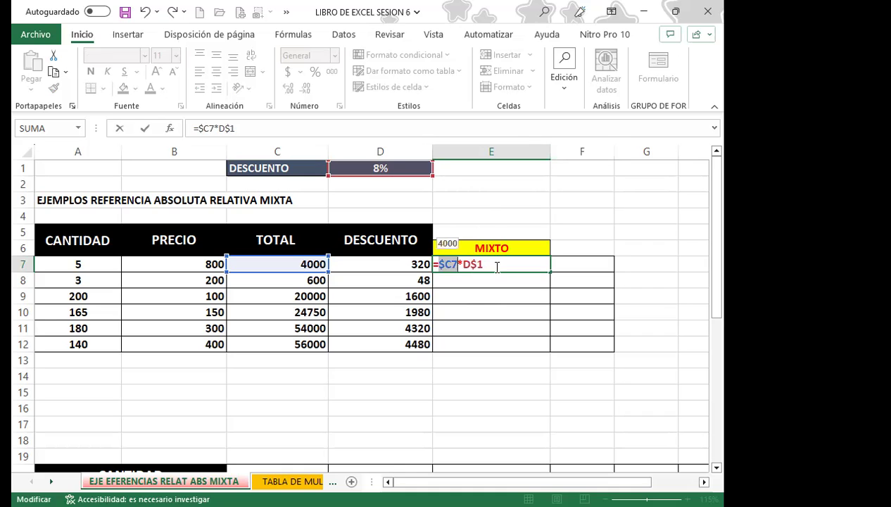
pyautogui.press('Return')
pyautogui.press('Up')
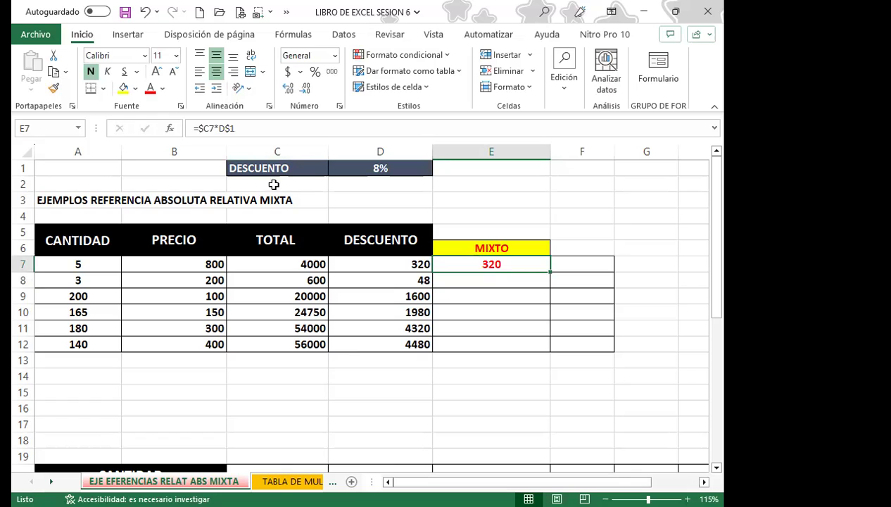
# Highlight the TOTAL column C, its values C7:C12, the DESCUENTO column D and the 8% in D1.
pyautogui.click(294, 154)
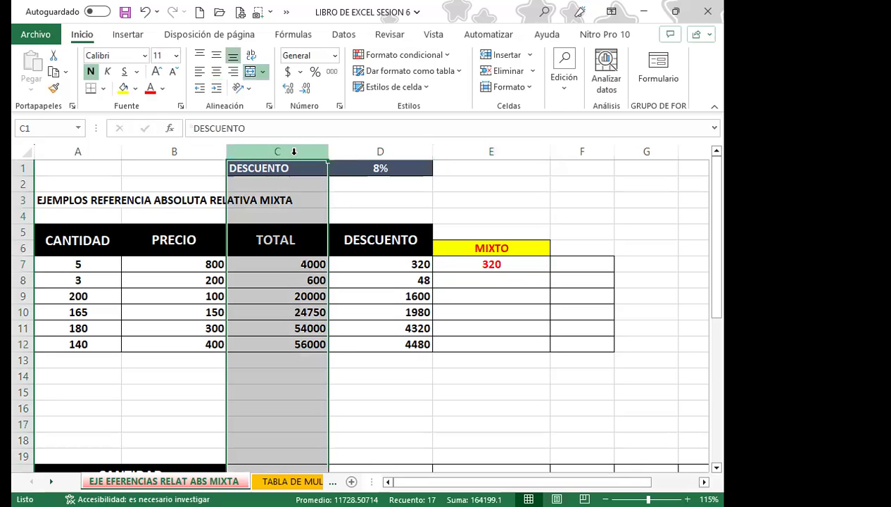
pyautogui.moveTo(273, 265); pyautogui.dragTo(272, 339)
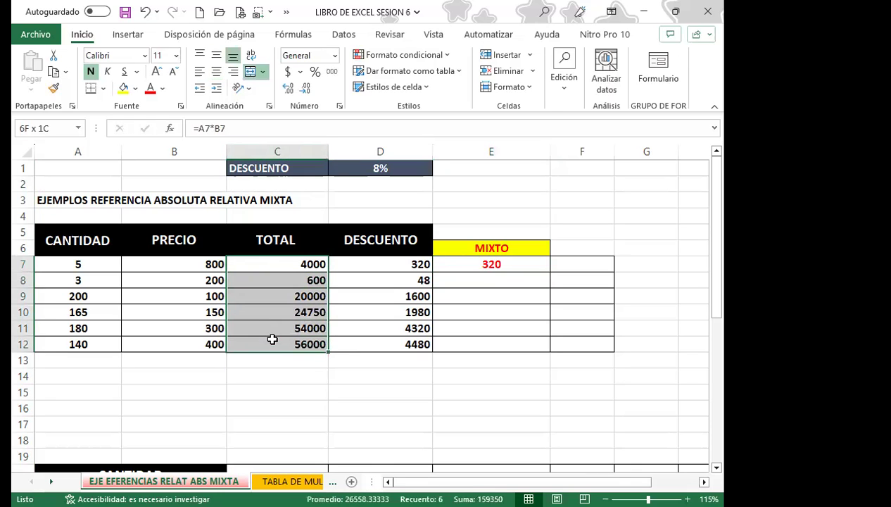
pyautogui.click(290, 151)
pyautogui.moveTo(280, 264); pyautogui.dragTo(280, 342)
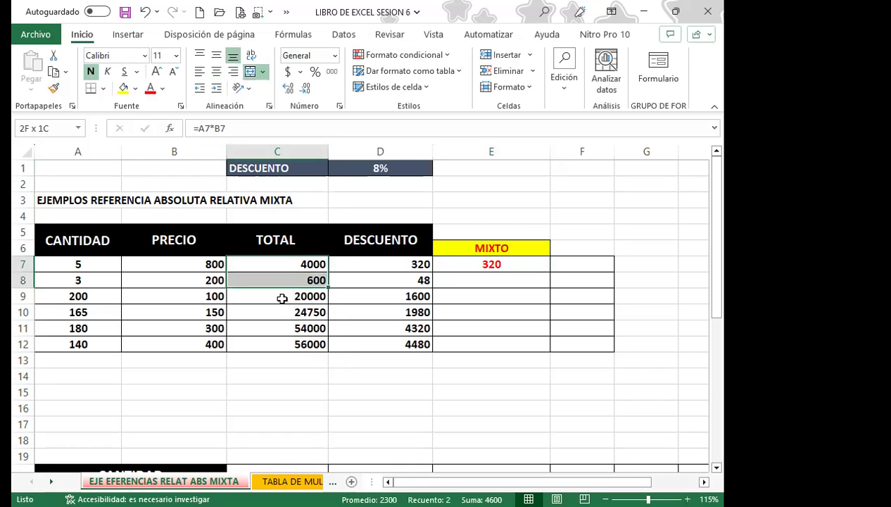
pyautogui.click(392, 150)
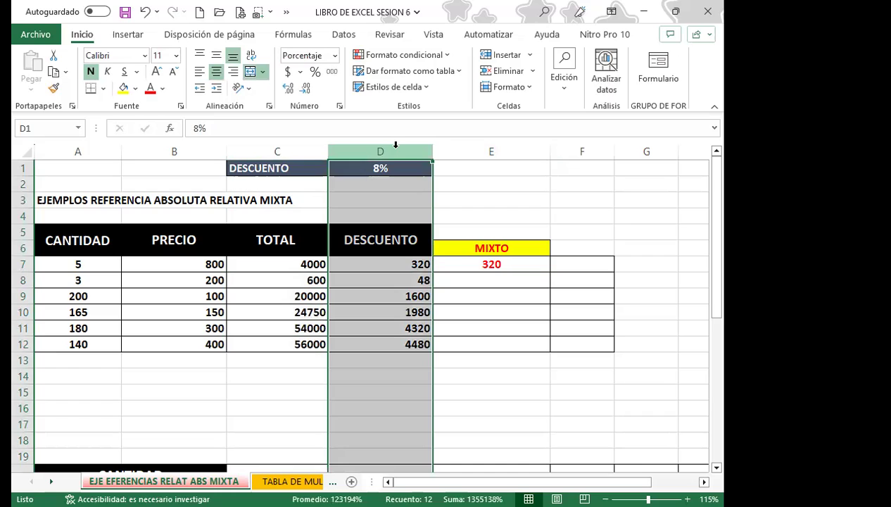
pyautogui.click(405, 167)
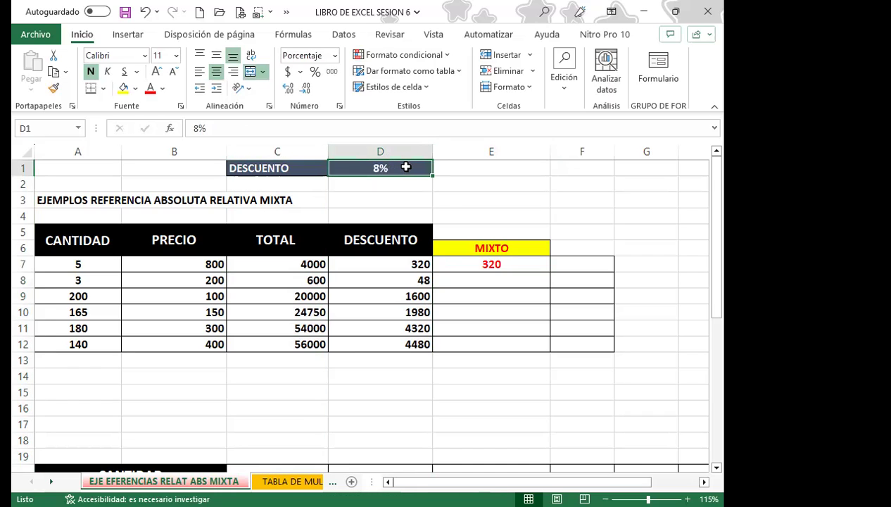
# Fill =$C7*D$1 from E7 down to E12 and check the copies (48, 1600, 1980, 4320, 4480).
pyautogui.click(463, 268)
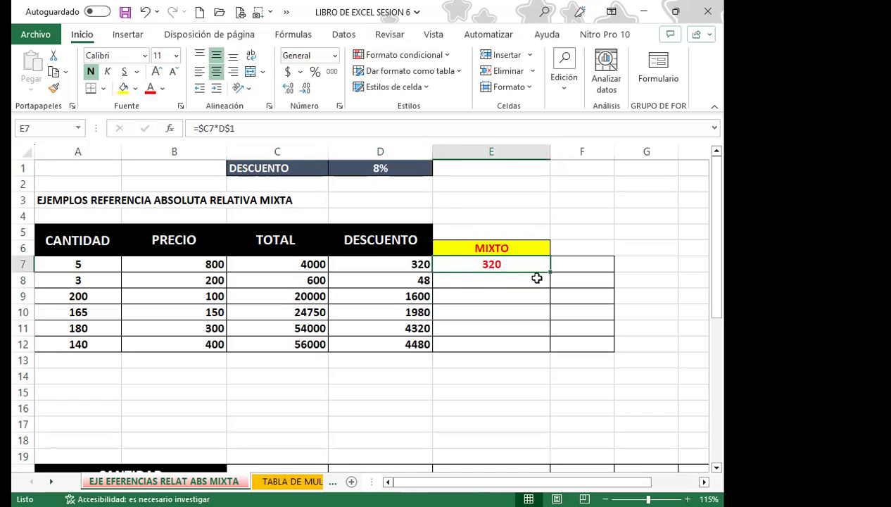
pyautogui.moveTo(550, 272); pyautogui.dragTo(550, 347)
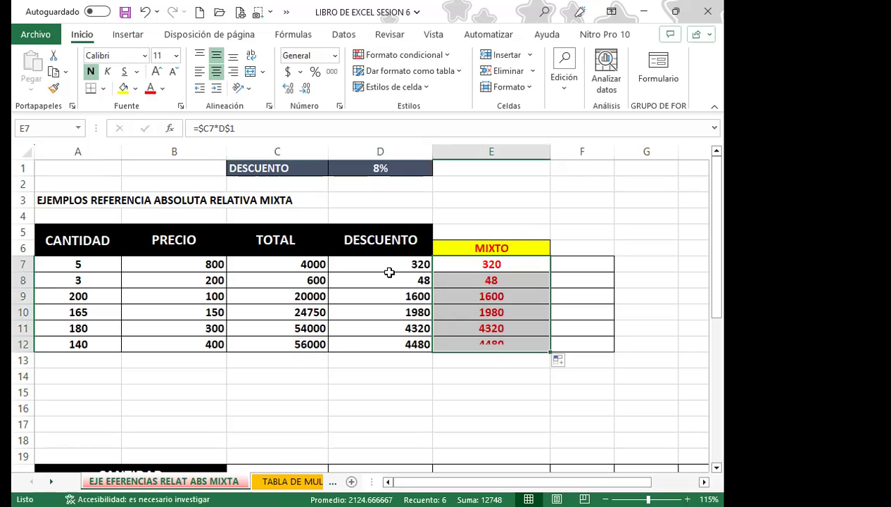
pyautogui.press('Down')
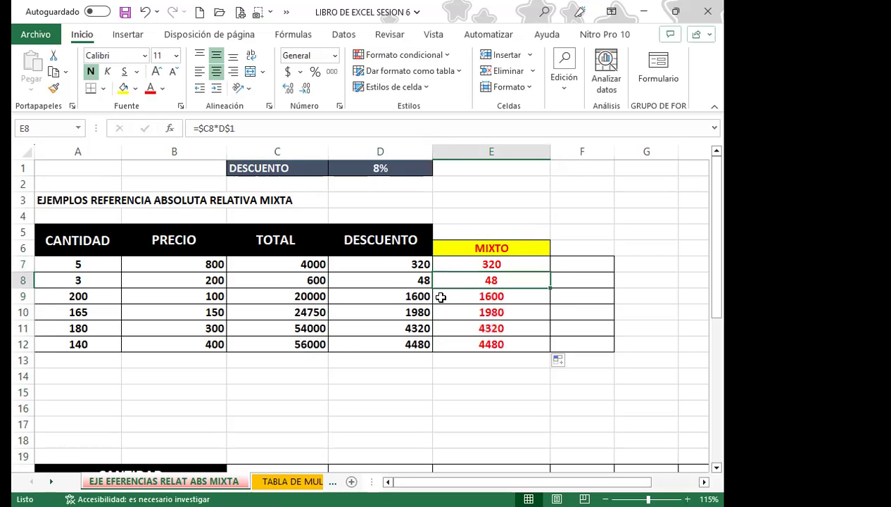
pyautogui.press('Down')
pyautogui.press('Down')
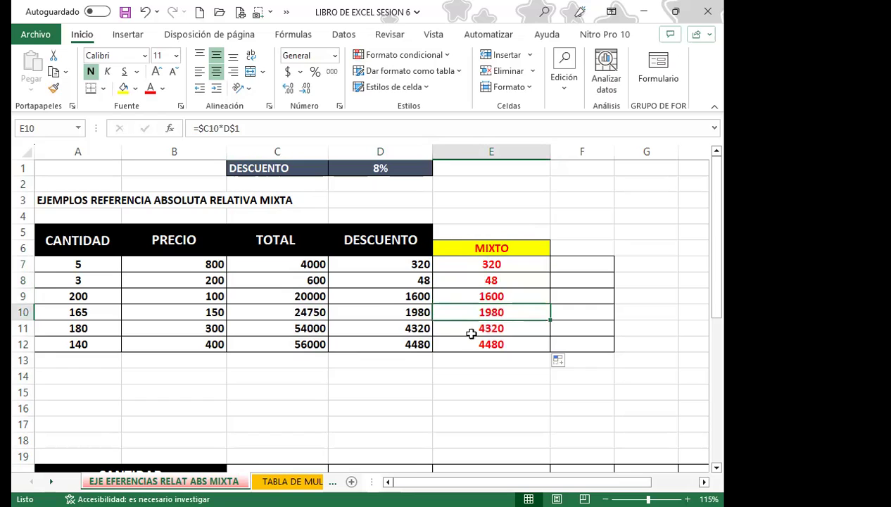
pyautogui.click(469, 334)
pyautogui.click(451, 348)
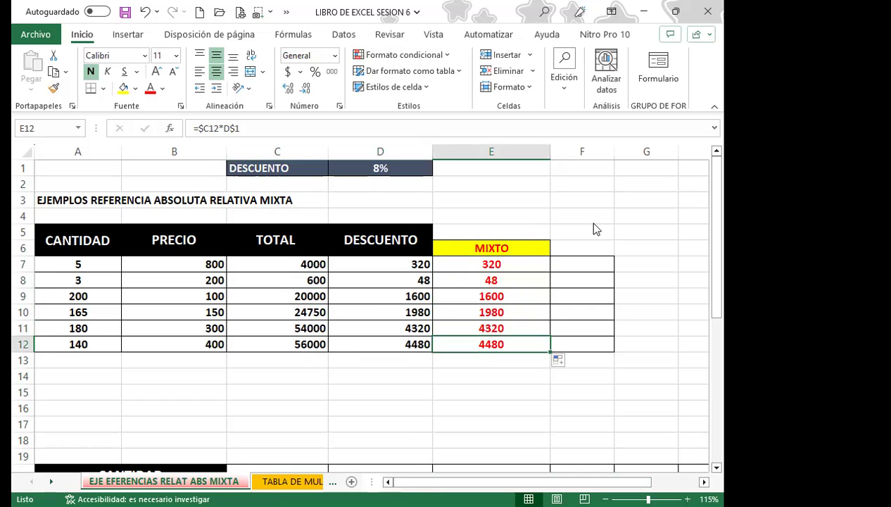
pyautogui.click(505, 264)
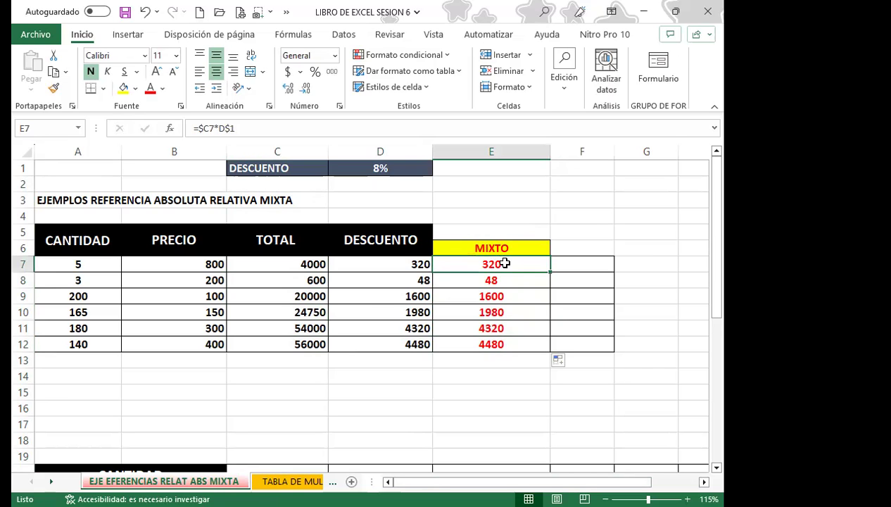
pyautogui.scroll(-2, 291, 354)
pyautogui.scroll(-1, 291, 354)
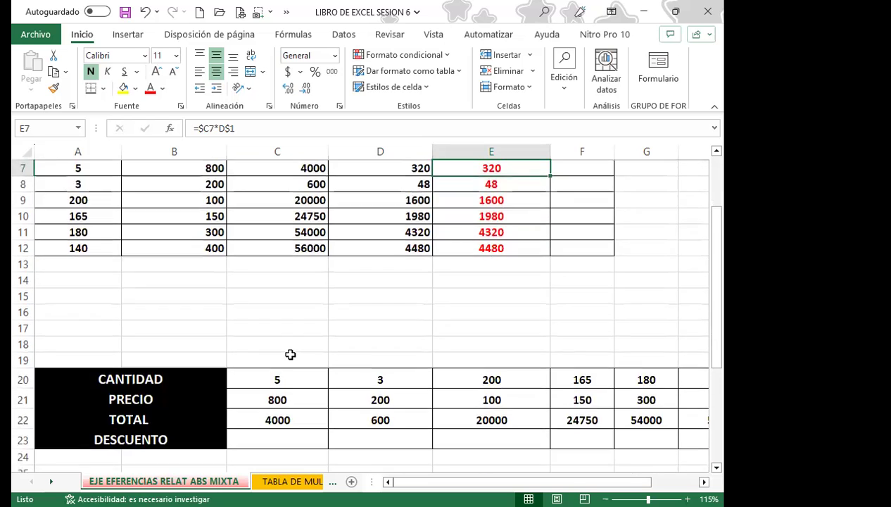
pyautogui.scroll(-1, 291, 354)
pyautogui.scroll(2, 291, 354)
pyautogui.scroll(1, 291, 317)
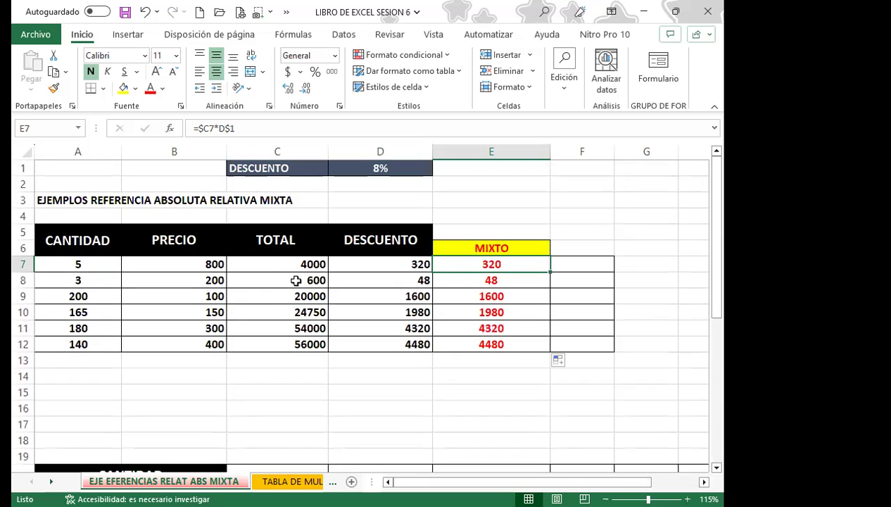
pyautogui.scroll(-1, 303, 387)
pyautogui.scroll(-2, 335, 363)
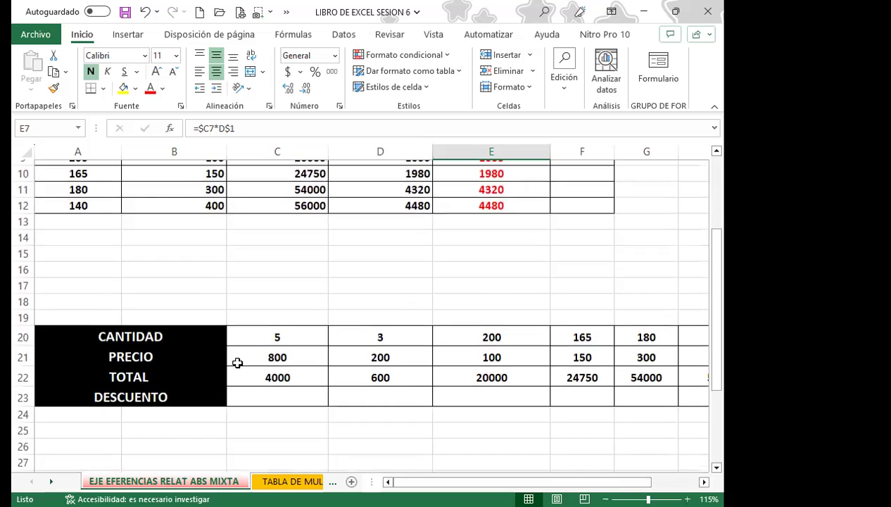
pyautogui.click(278, 390)
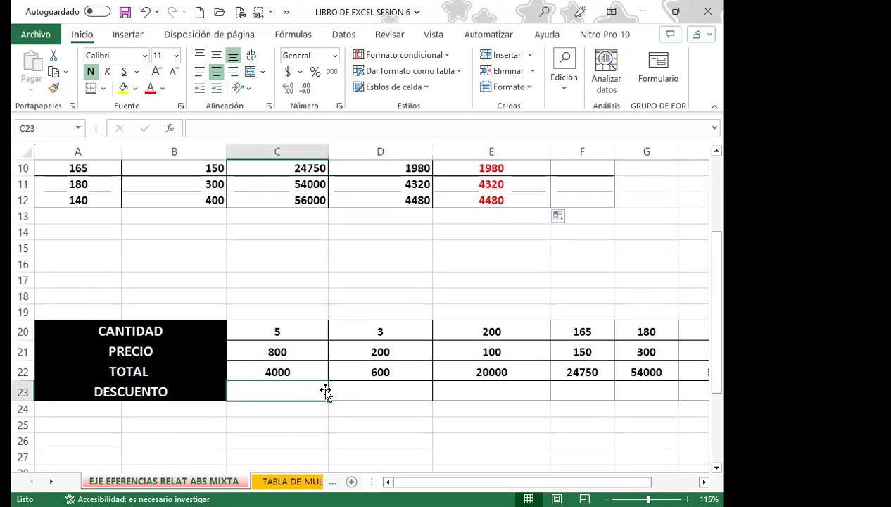
pyautogui.click(303, 370)
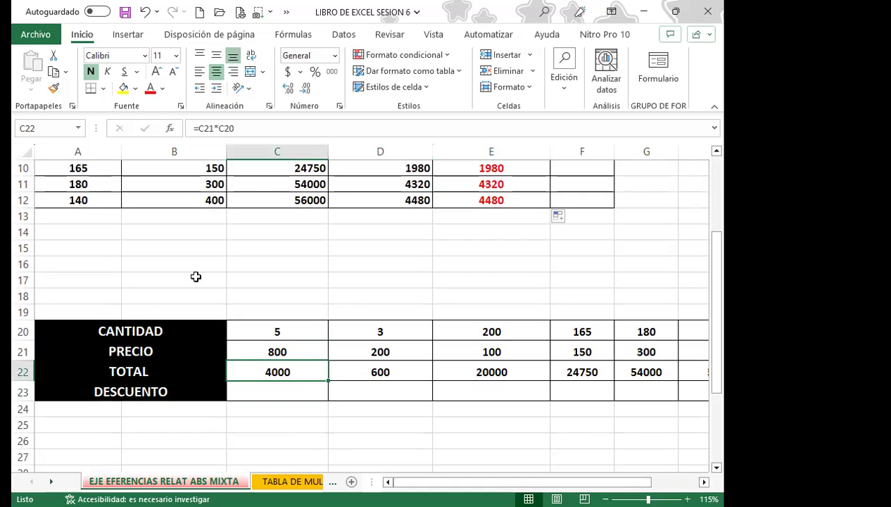
pyautogui.click(209, 131)
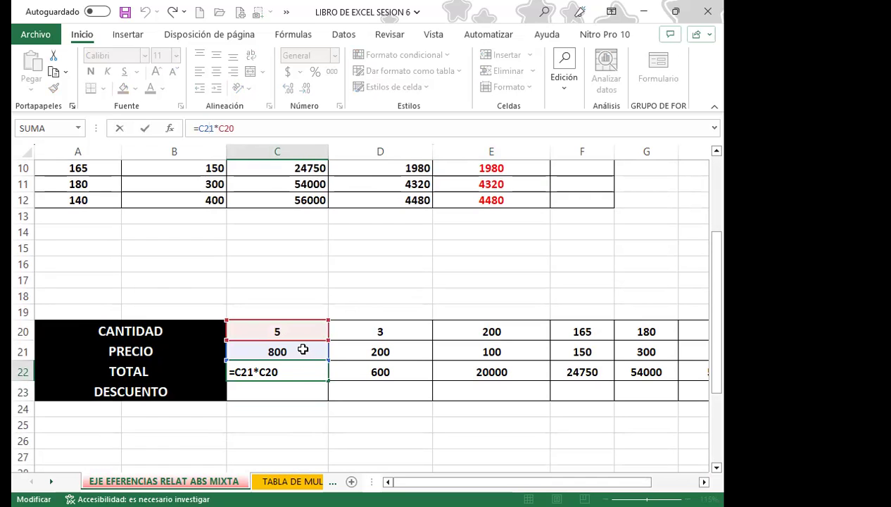
pyautogui.press('Return')
pyautogui.click(304, 374)
pyautogui.scroll(2, 358, 304)
pyautogui.scroll(1, 323, 265)
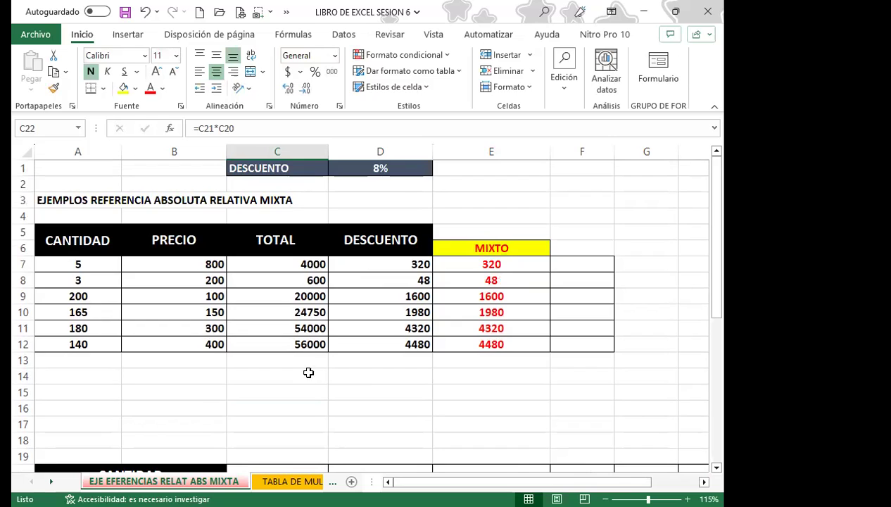
pyautogui.scroll(-2, 309, 369)
# Build =C22*D1 in DESCUENTO cell C23, referencing the 4000 TOTAL and the 8% discount in D1.
pyautogui.scroll(-1, 338, 408)
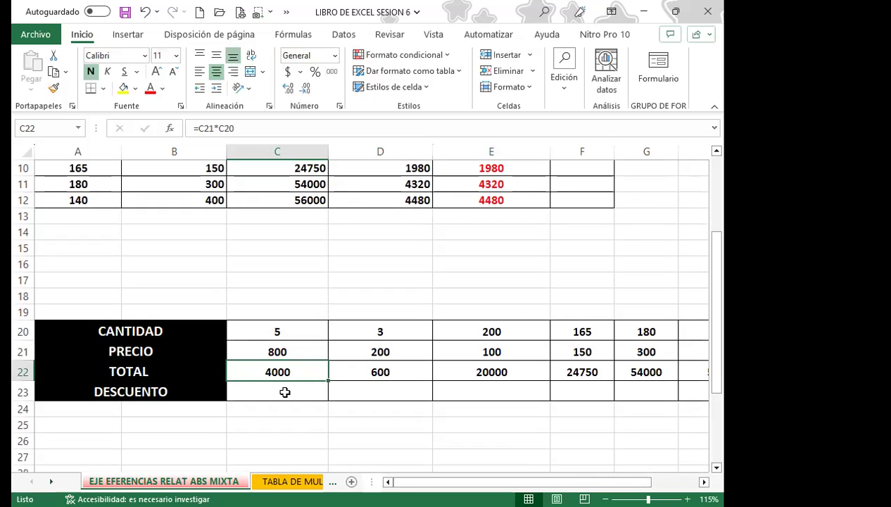
pyautogui.click(289, 390)
pyautogui.doubleClick(318, 392)
pyautogui.write('=')
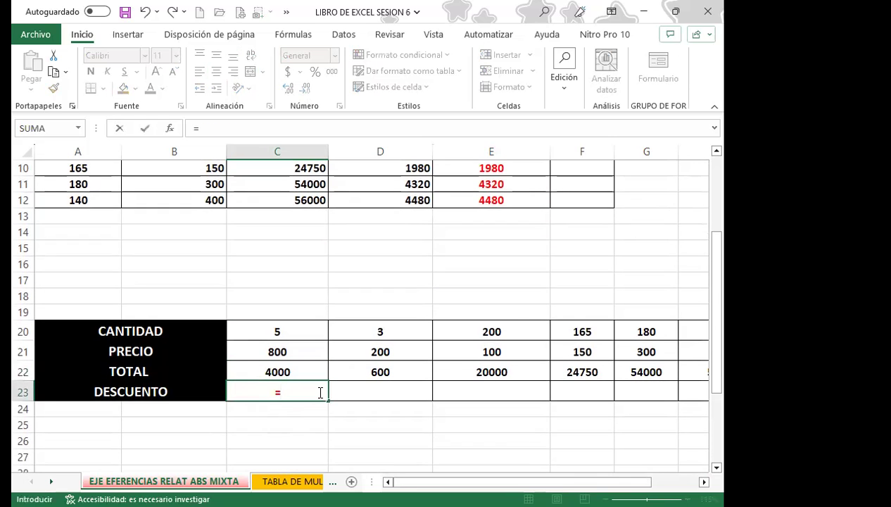
pyautogui.click(299, 362)
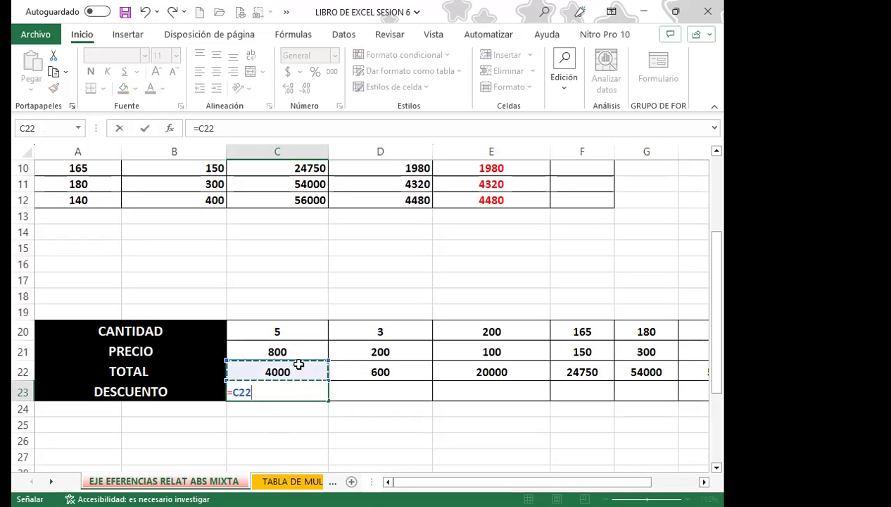
pyautogui.write('*')
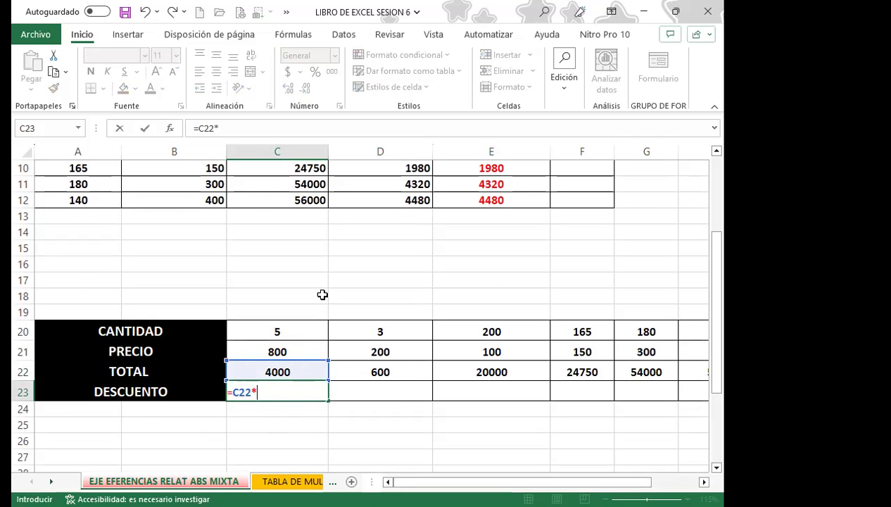
pyautogui.scroll(3, 317, 292)
pyautogui.click(373, 169)
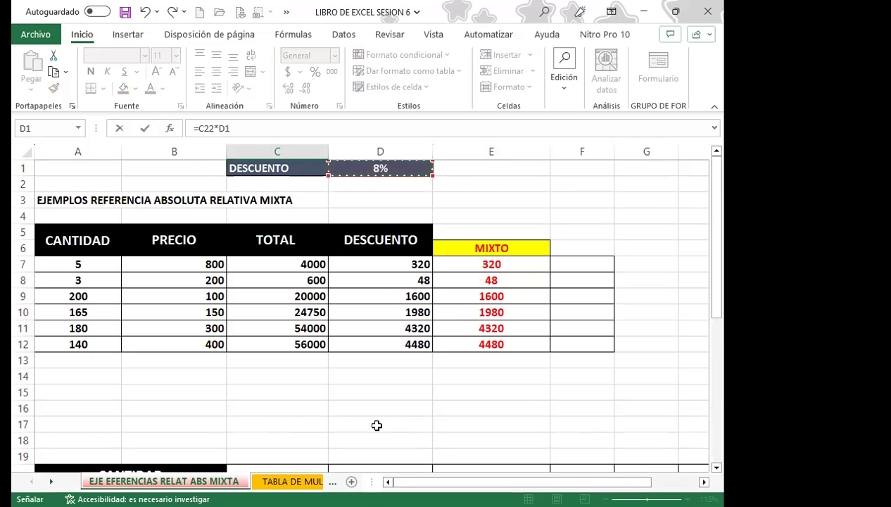
pyautogui.scroll(-2, 372, 423)
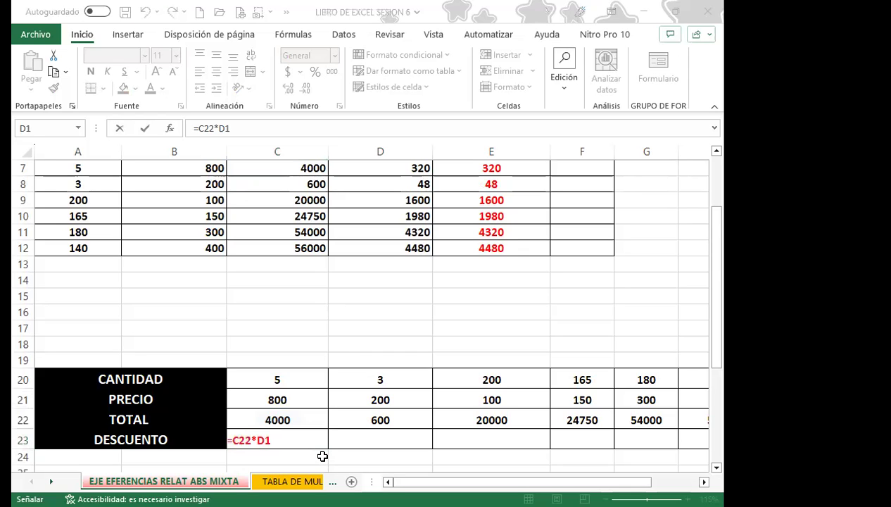
# Refocus the sheet and scroll between D1 and the lower table, leaving =C22*D1 uncommitted.
pyautogui.click(276, 439)
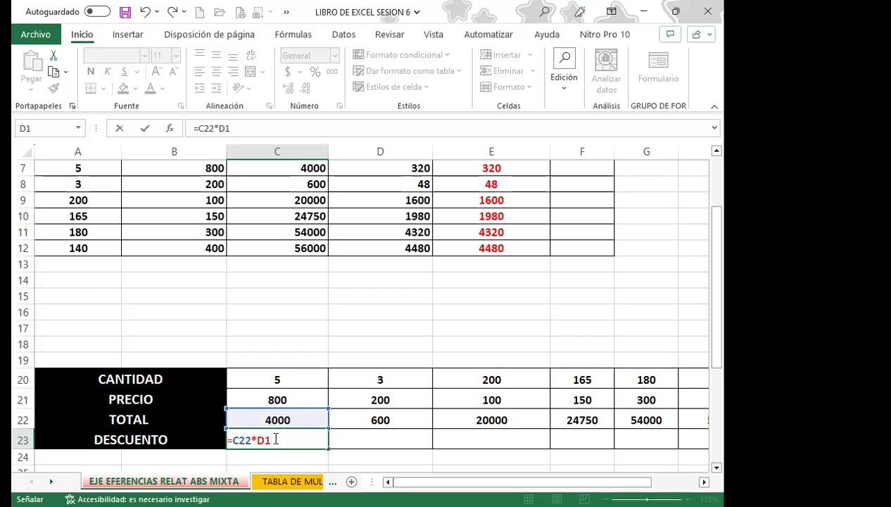
pyautogui.scroll(2, 292, 244)
pyautogui.scroll(-3, 328, 394)
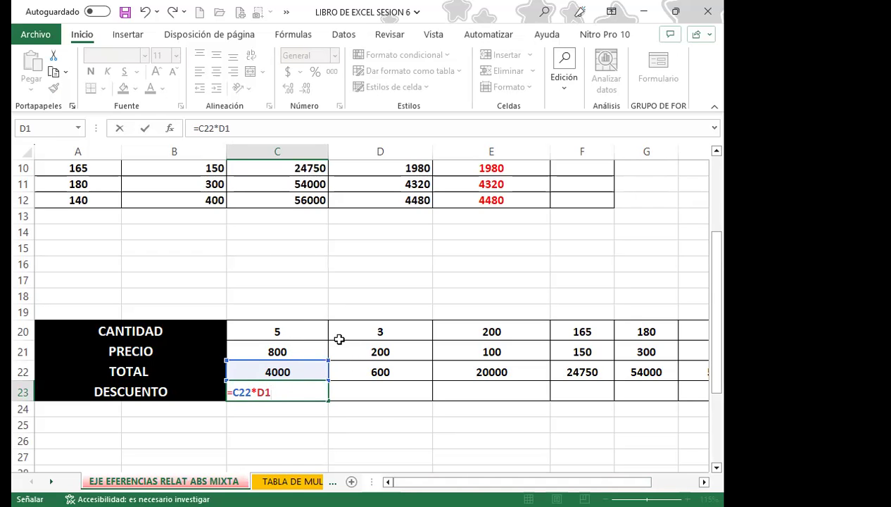
pyautogui.scroll(2, 309, 305)
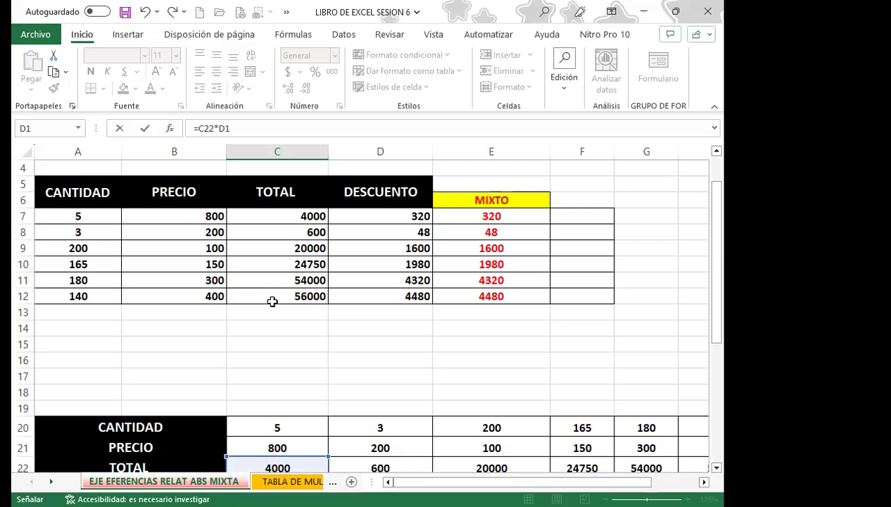
pyautogui.scroll(-1, 330, 434)
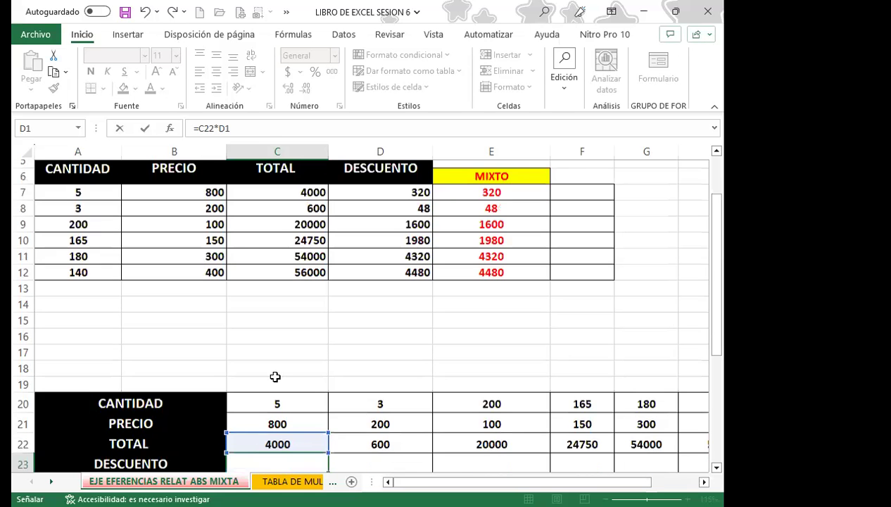
pyautogui.scroll(1, 300, 346)
pyautogui.scroll(1, 404, 258)
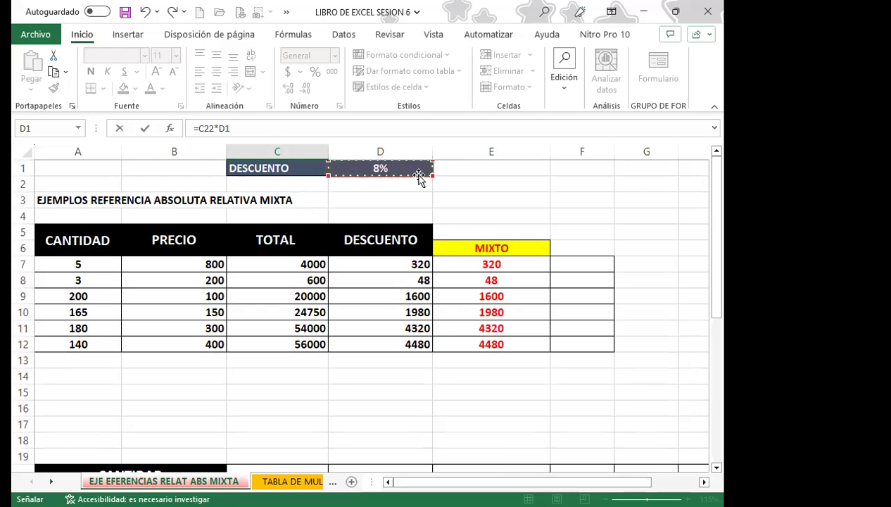
pyautogui.scroll(-3, 367, 371)
pyautogui.scroll(-3, 281, 361)
pyautogui.scroll(1, 303, 358)
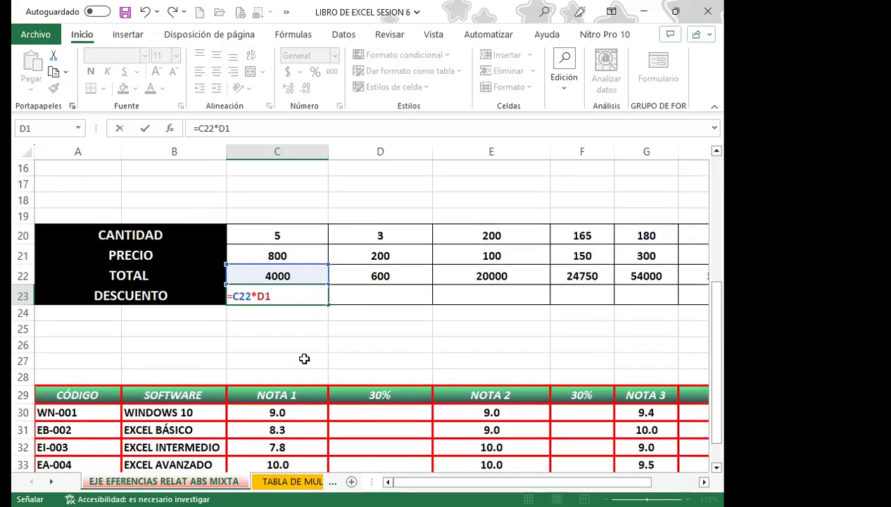
pyautogui.scroll(2, 318, 374)
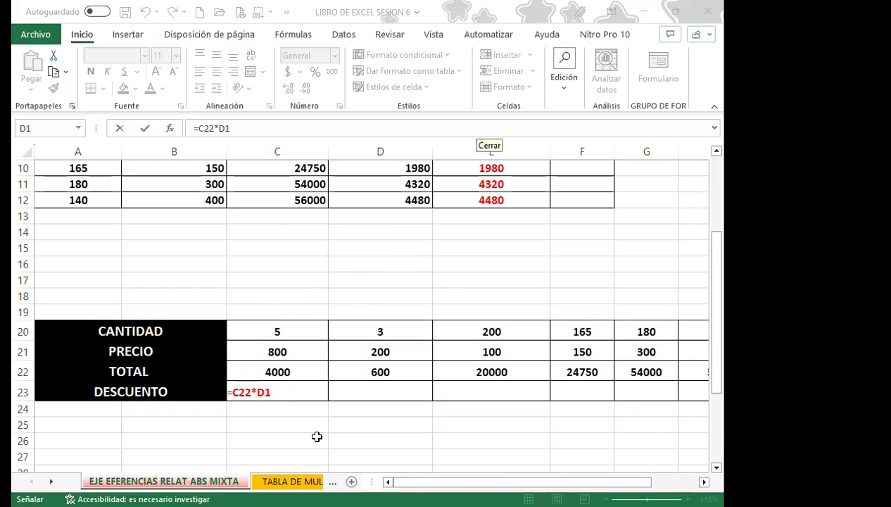
# Anchor the discount reference in C23 to =C22*D$1, which shows 320.
pyautogui.doubleClick(280, 392)
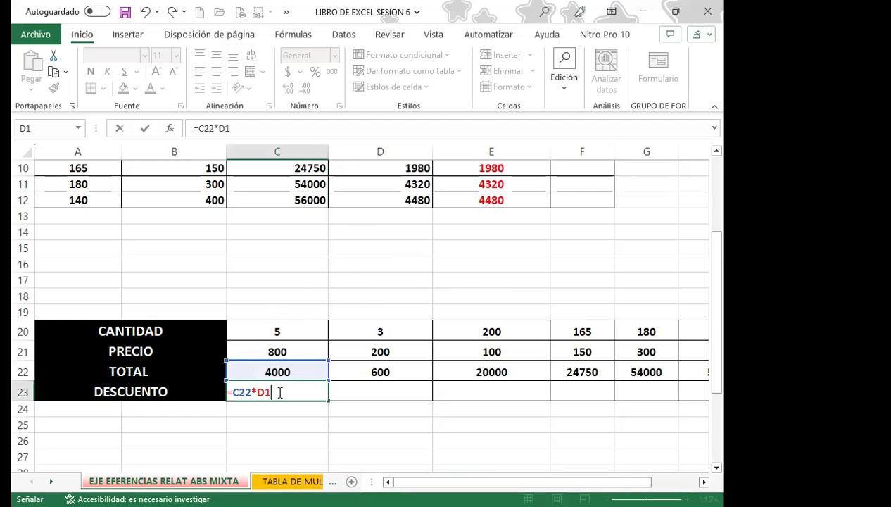
pyautogui.press('F4')
pyautogui.press('F4')
pyautogui.press('F4')
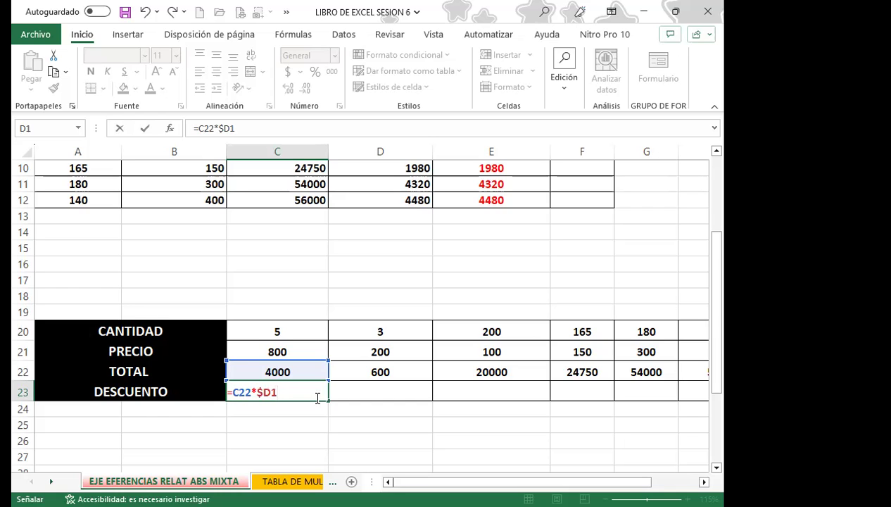
pyautogui.press('F4')
pyautogui.press('F4')
pyautogui.press('F4')
pyautogui.press('Return')
pyautogui.click(296, 393)
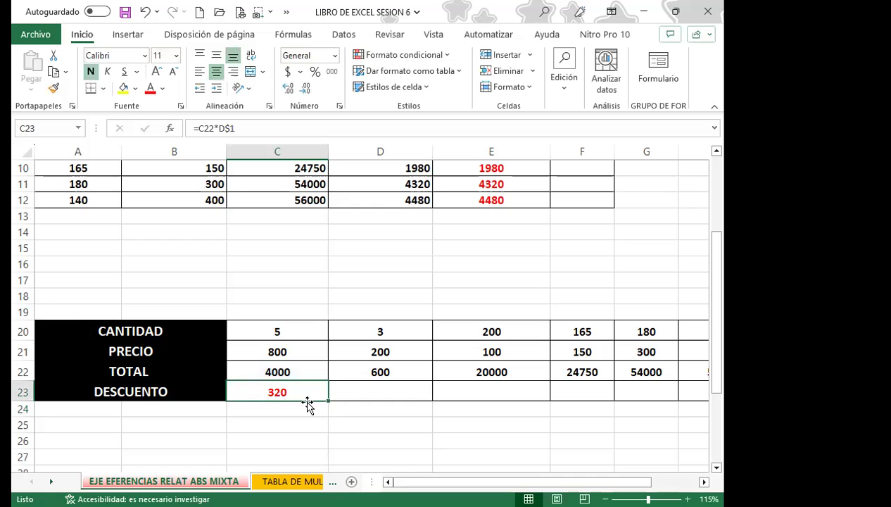
# Copy C23's formula across row 23 and inspect the copies, which give 0.
pyautogui.moveTo(325, 400); pyautogui.dragTo(720, 388)
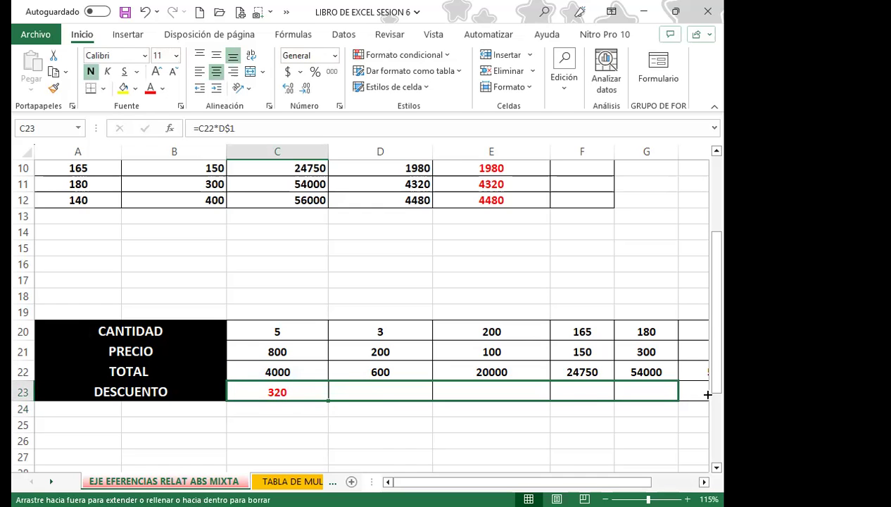
pyautogui.moveTo(720, 388); pyautogui.dragTo(539, 388)
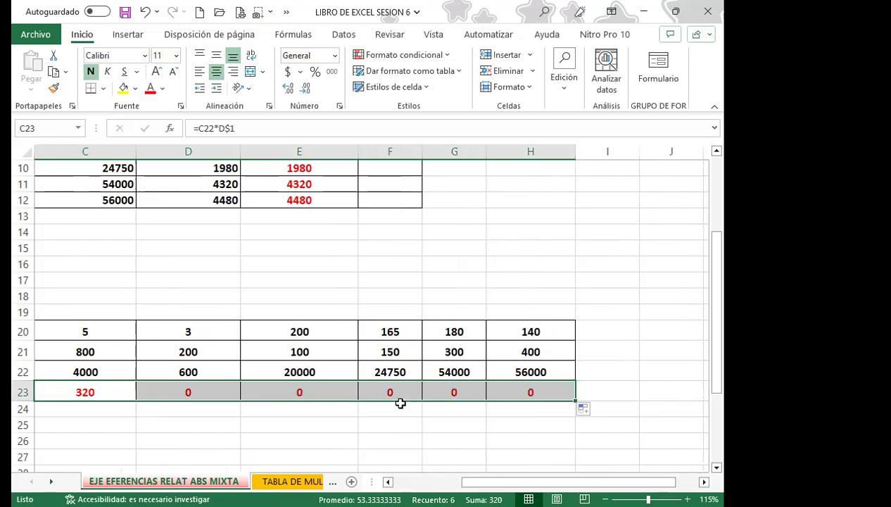
pyautogui.click(252, 393)
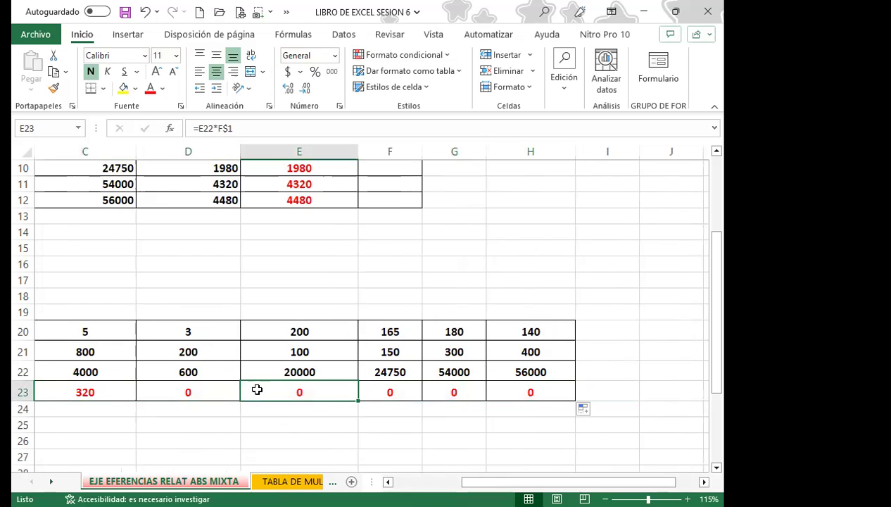
pyautogui.press('Left')
pyautogui.press('Left')
pyautogui.press('Left')
pyautogui.click(270, 391)
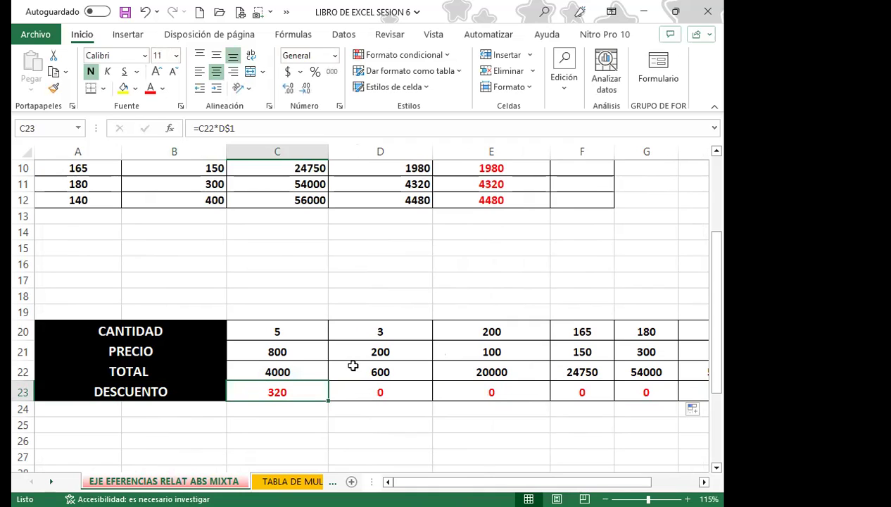
# Change C23 to =C22*$D1 and copy it across row 23, giving 320, 48, 1600, 1980, 4320.
pyautogui.click(245, 127)
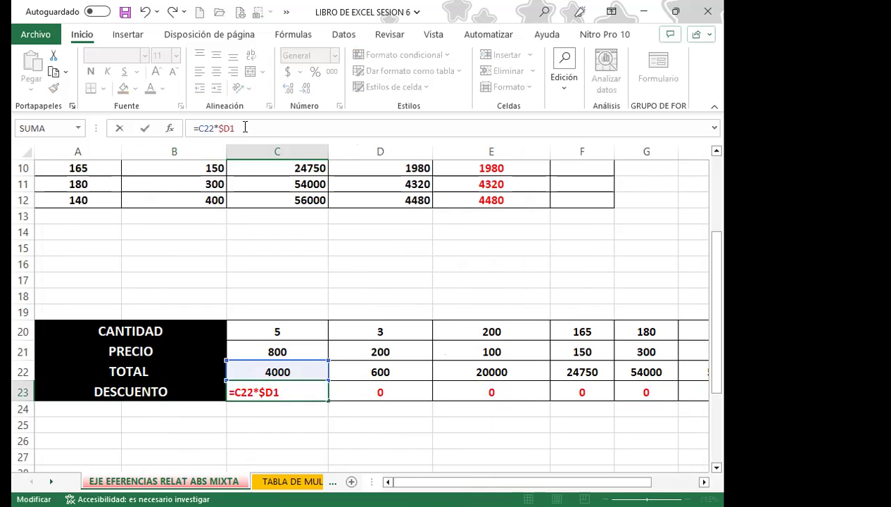
pyautogui.press('Return')
pyautogui.click(290, 393)
pyautogui.moveTo(328, 401)
pyautogui.mouseDown()
pyautogui.moveTo(708, 401)
pyautogui.moveTo(561, 394)
pyautogui.mouseUp()
pyautogui.click(335, 391)
pyautogui.click(171, 392)
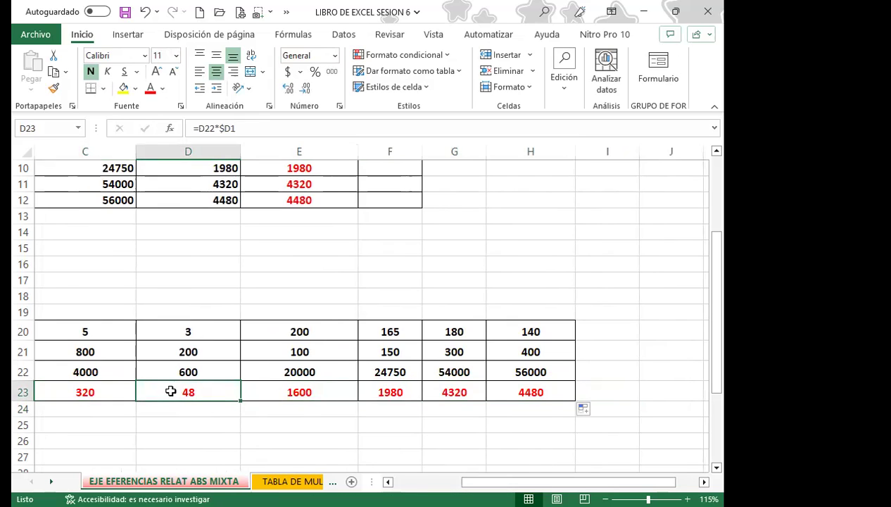
pyautogui.press('Home')
pyautogui.click(287, 391)
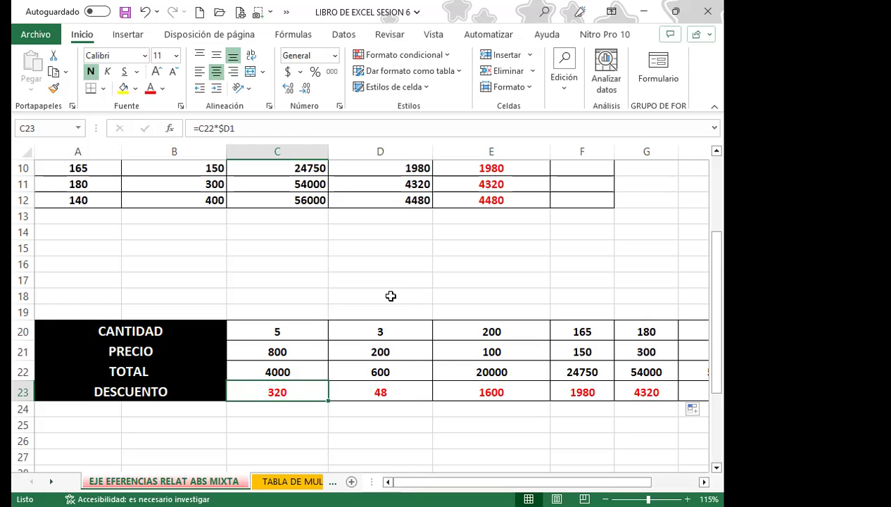
# Inspect the TOTAL in C22 and the formula =C22*$D1 in C23 of the horizontal table.
pyautogui.scroll(1, 390, 296)
pyautogui.scroll(2, 390, 296)
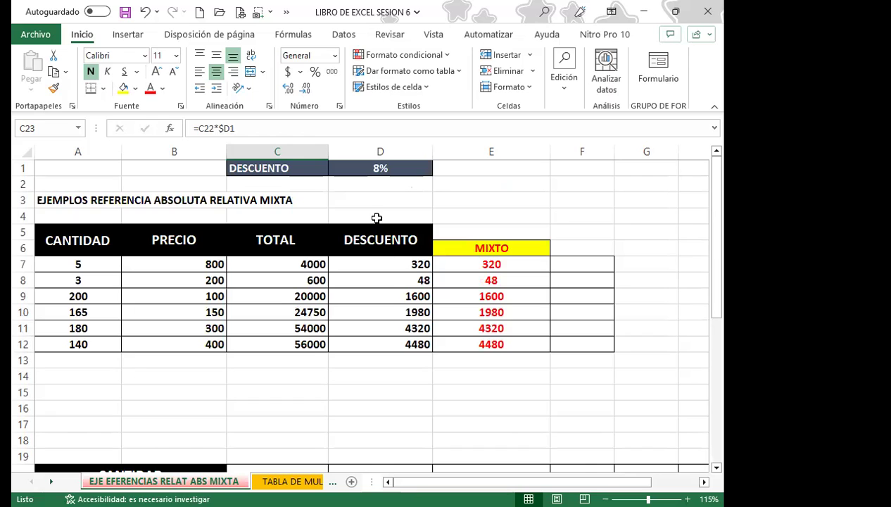
pyautogui.scroll(-1, 401, 316)
pyautogui.scroll(-2, 412, 362)
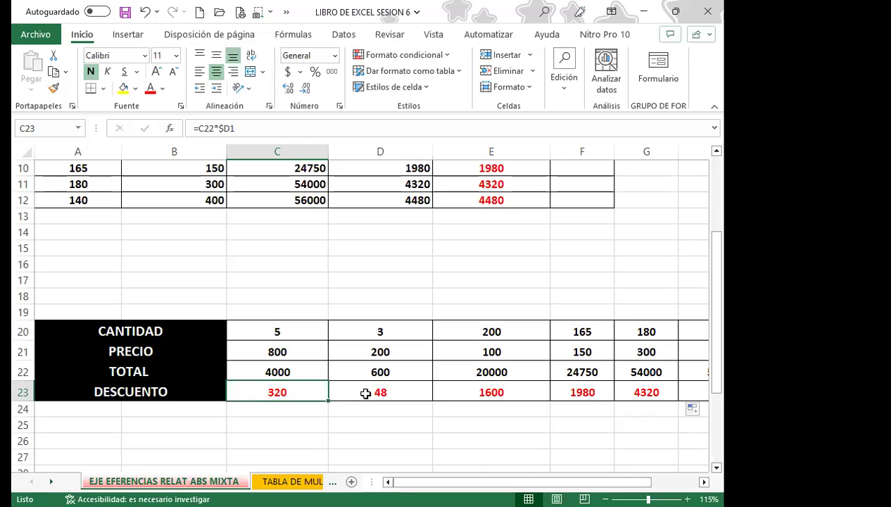
pyautogui.scroll(2, 352, 344)
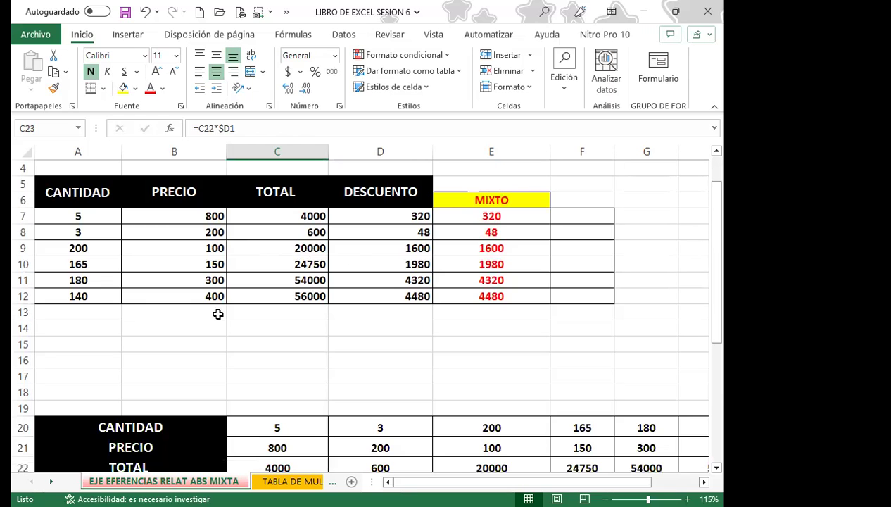
pyautogui.scroll(-1, 248, 389)
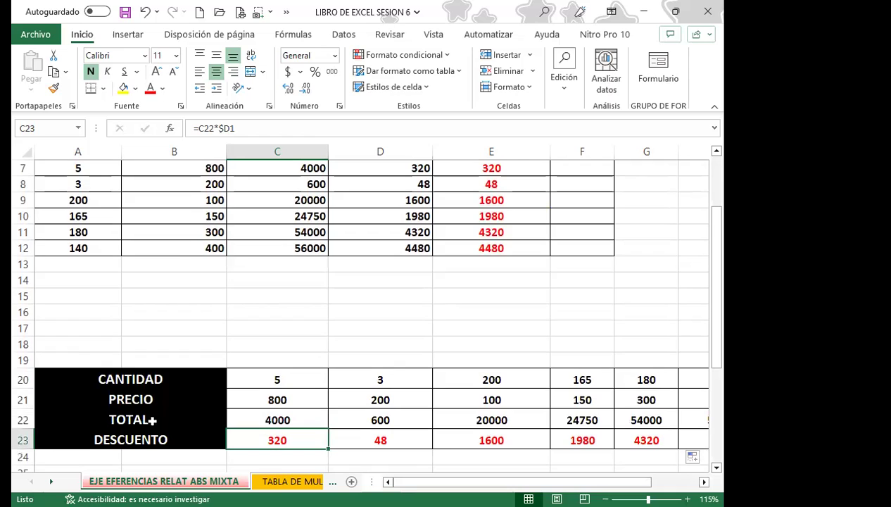
pyautogui.click(268, 413)
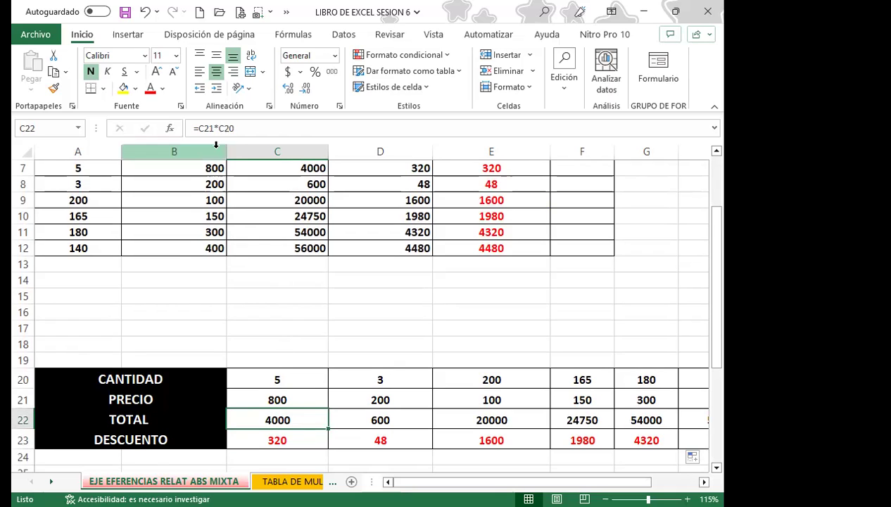
pyautogui.scroll(-2, 337, 360)
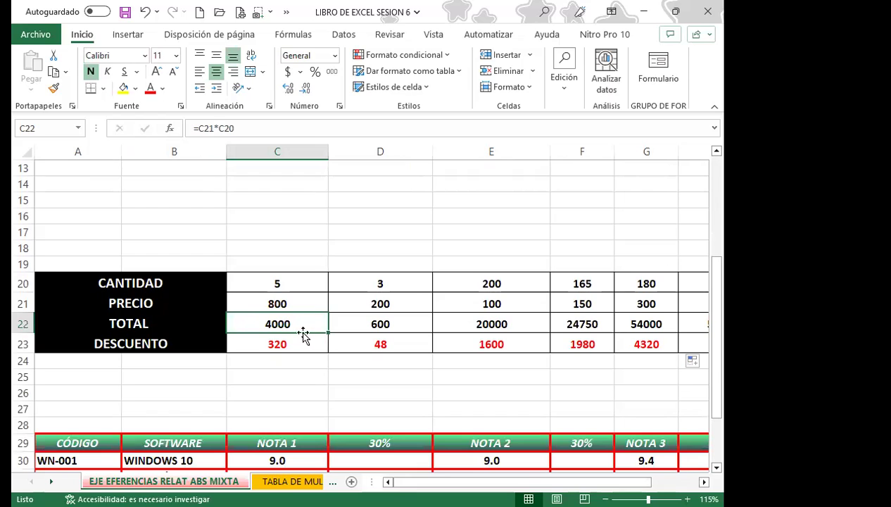
pyautogui.click(298, 343)
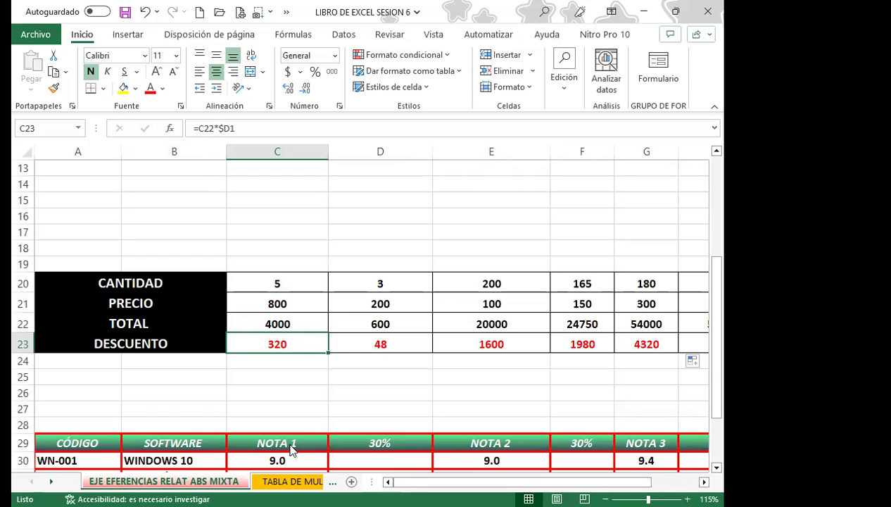
pyautogui.click(306, 345)
# Compare the MIXTO formula =$C7*D$1 in E7 with row 23's =C22*$D1.
pyautogui.scroll(2, 307, 348)
pyautogui.scroll(2, 305, 355)
pyautogui.click(489, 263)
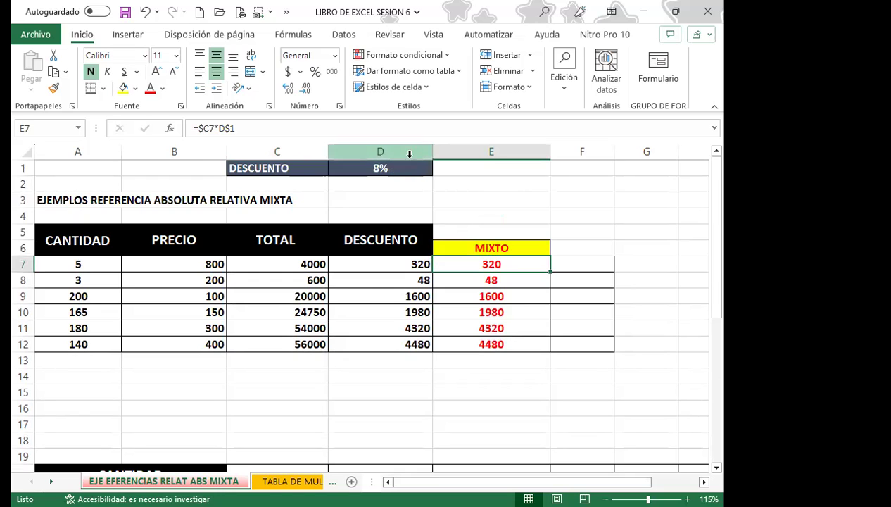
pyautogui.scroll(-3, 401, 299)
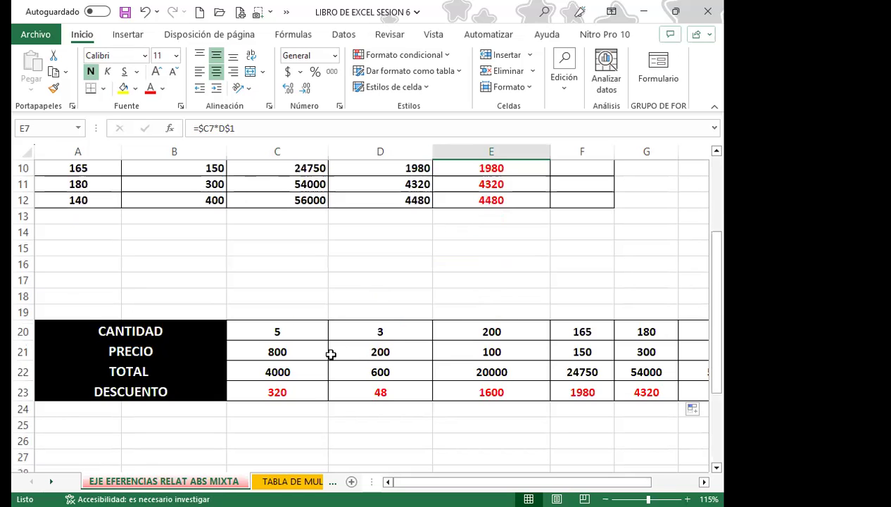
pyautogui.click(302, 391)
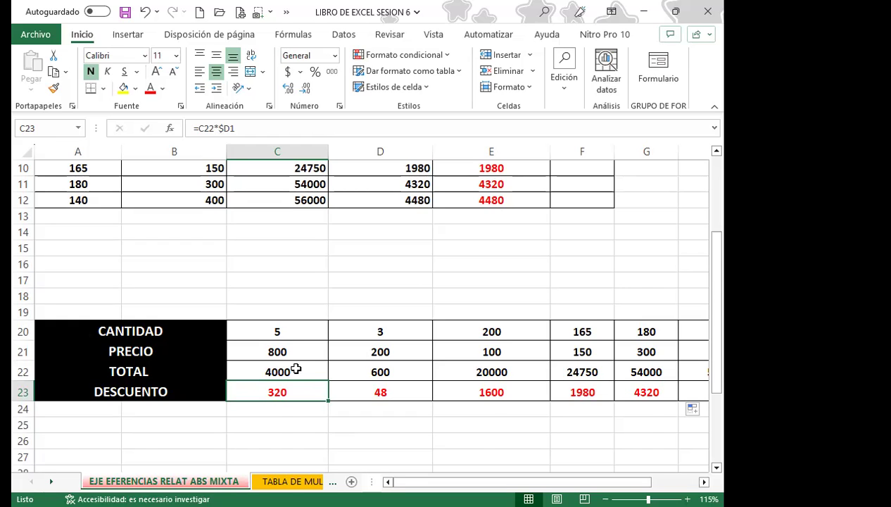
# Narrow the NOTA 1, 30%, NOTA 2, 30%, 40% and SOFTWARE columns so NOTA FINAL fits.
pyautogui.scroll(-2, 292, 359)
pyautogui.scroll(-1, 291, 345)
pyautogui.scroll(-1, 291, 342)
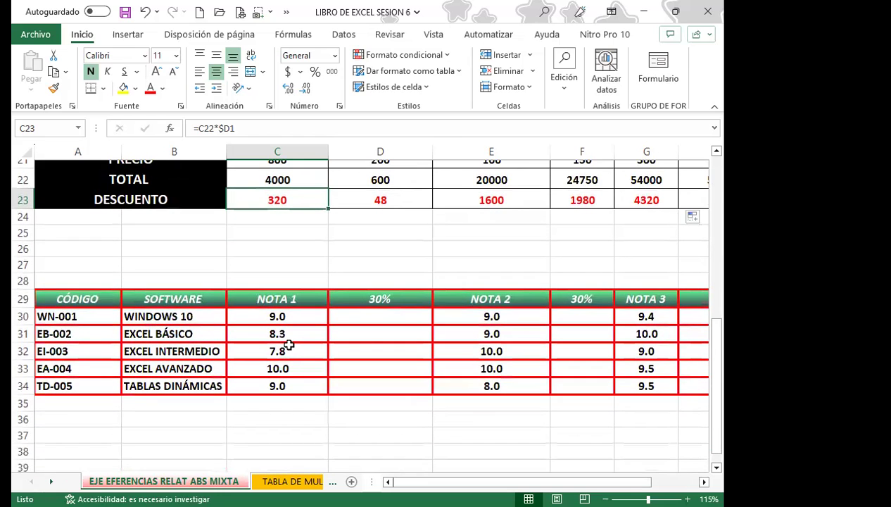
pyautogui.click(365, 310)
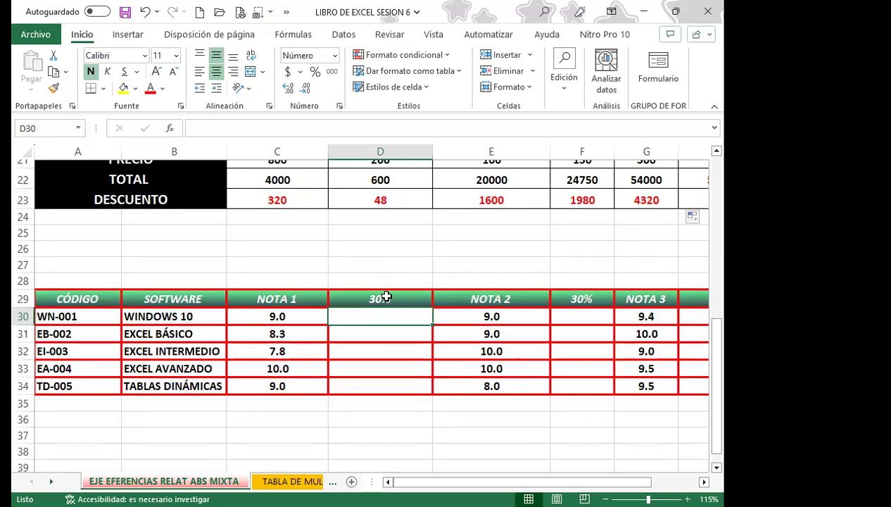
pyautogui.moveTo(328, 154); pyautogui.dragTo(315, 154)
pyautogui.moveTo(420, 148); pyautogui.dragTo(373, 151)
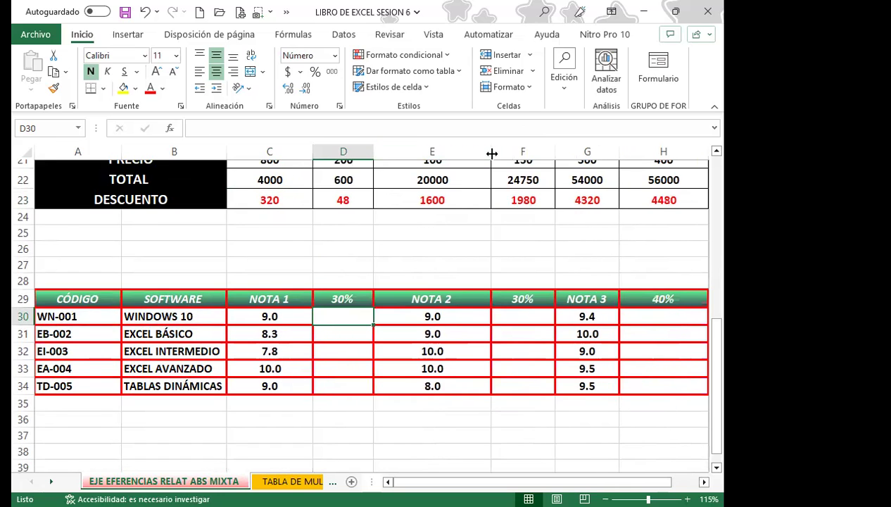
pyautogui.moveTo(491, 153); pyautogui.dragTo(471, 153)
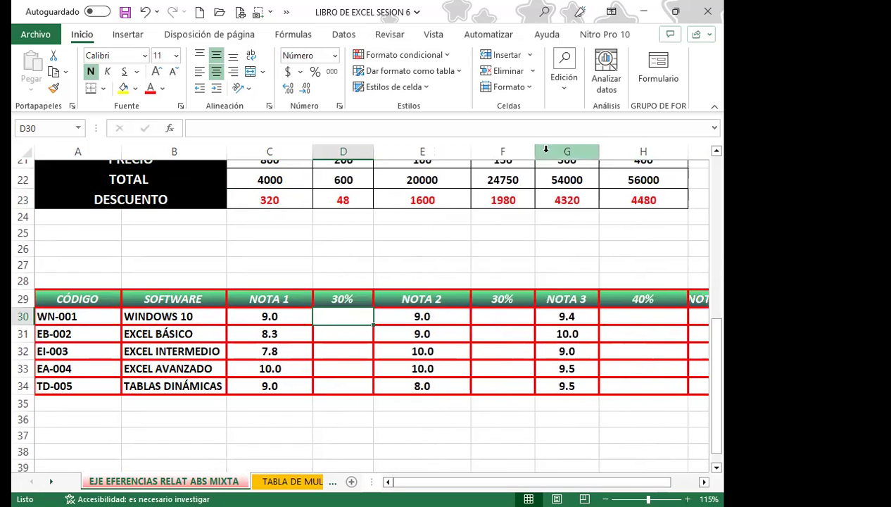
pyautogui.moveTo(535, 150); pyautogui.dragTo(518, 152)
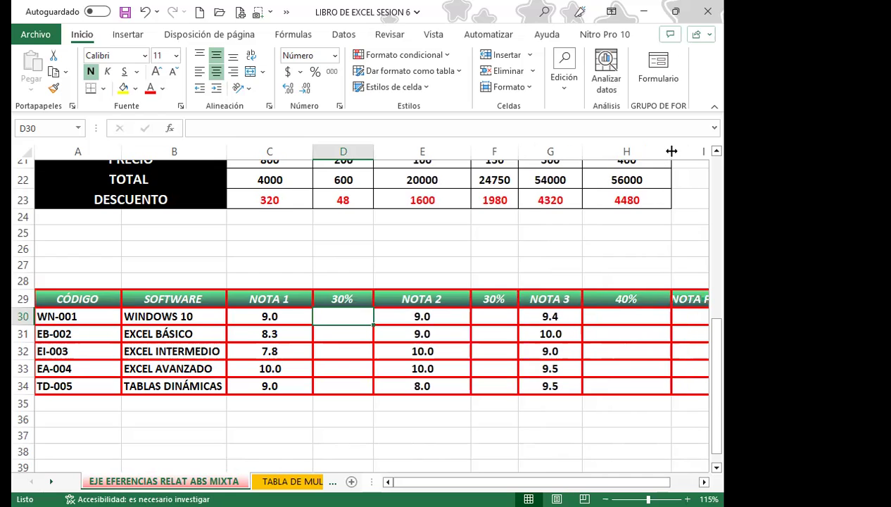
pyautogui.moveTo(671, 151); pyautogui.dragTo(644, 151)
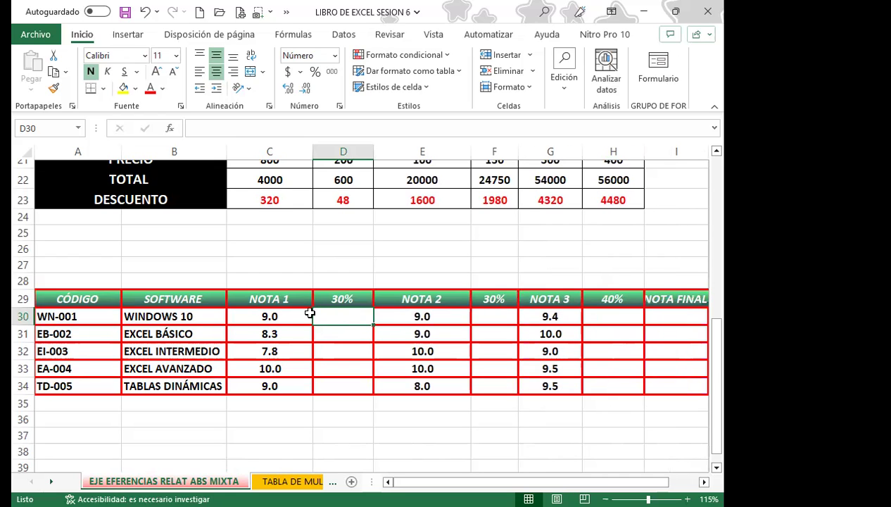
pyautogui.moveTo(228, 152); pyautogui.dragTo(219, 153)
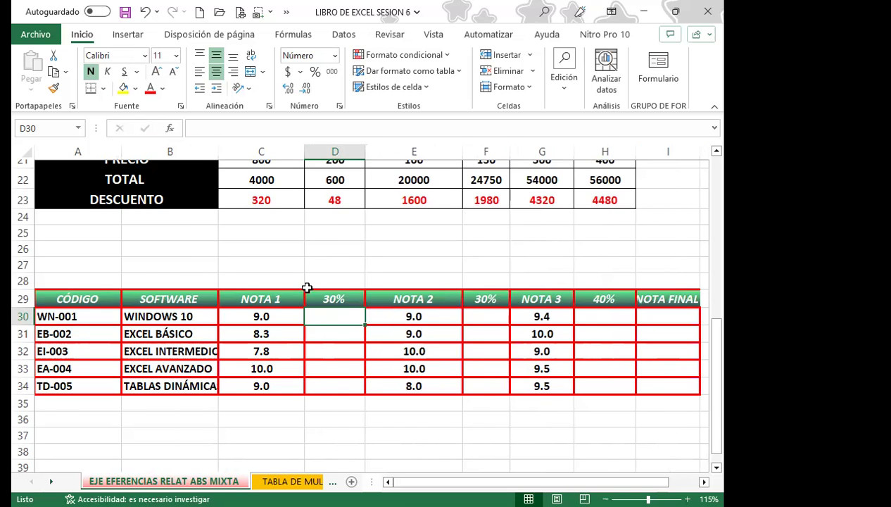
# Check the 30%, 30% and 40% weights, widen NOTA FINAL and the first 30% column, and select D30.
pyautogui.click(304, 297)
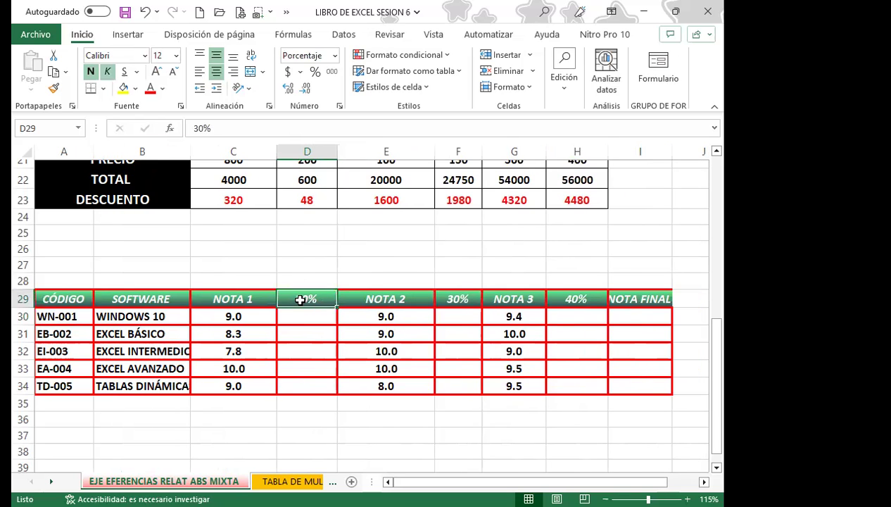
pyautogui.click(457, 301)
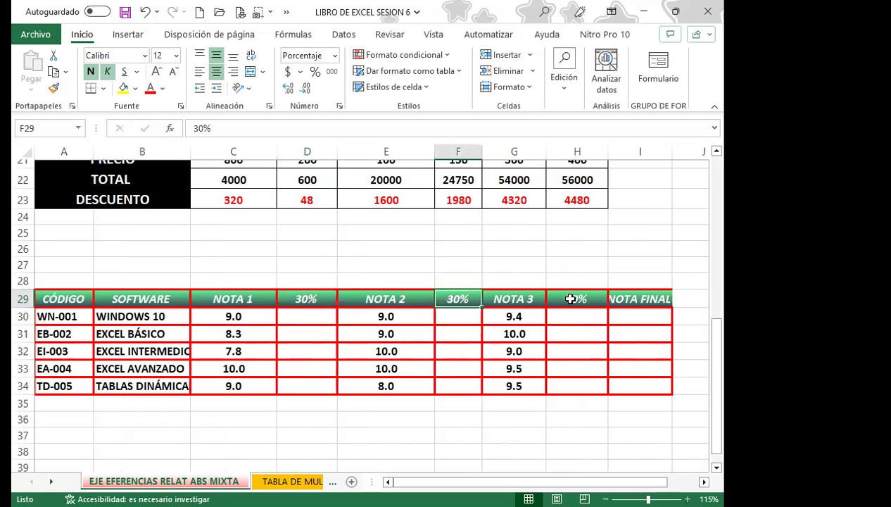
pyautogui.click(563, 295)
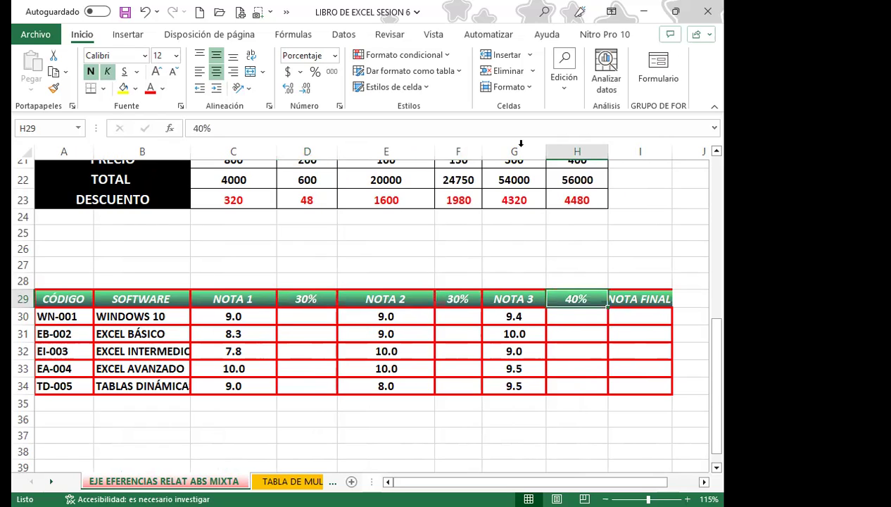
pyautogui.moveTo(673, 147); pyautogui.dragTo(689, 148)
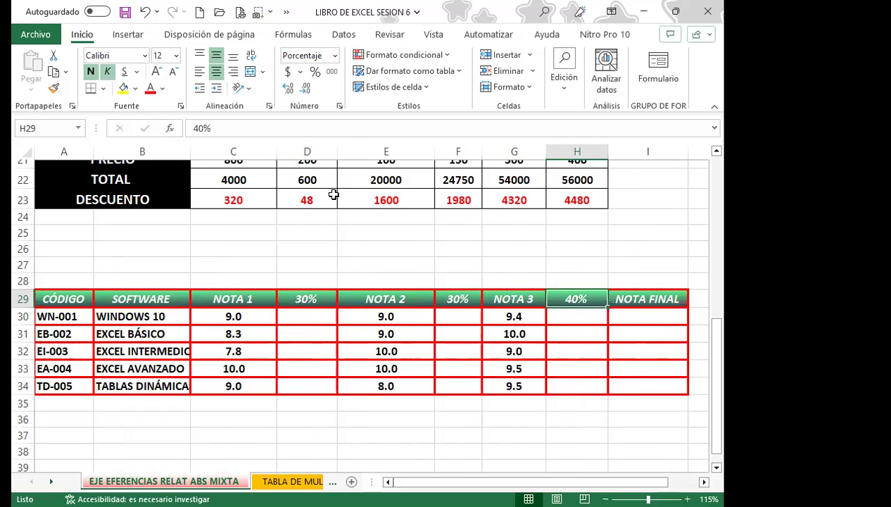
pyautogui.moveTo(339, 144); pyautogui.dragTo(342, 144)
pyautogui.click(310, 316)
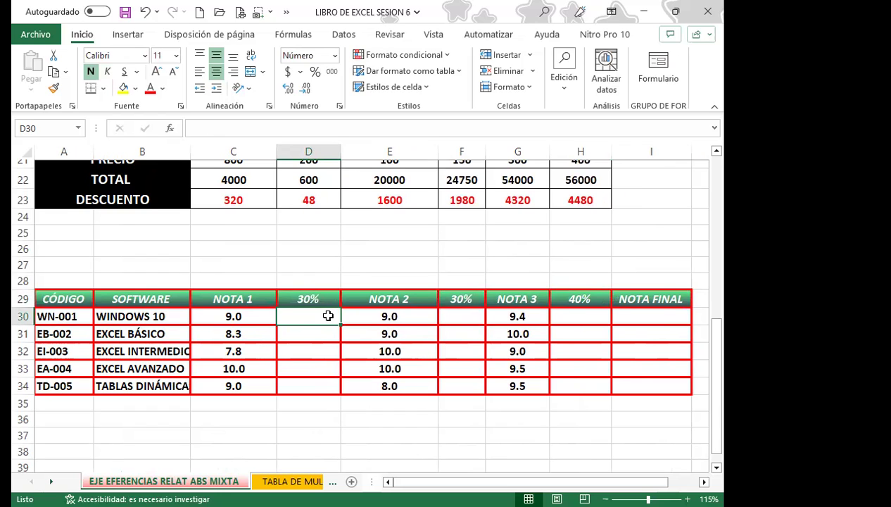
# Enter =C30*30% in D30 and fill it down to D34, giving 2.7, 2.5, 2.3, 3.0, 2.7.
pyautogui.write('=')
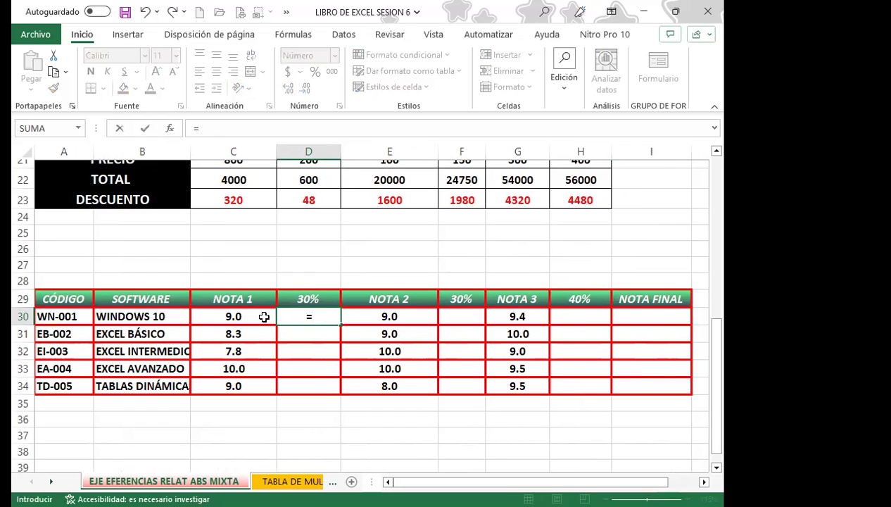
pyautogui.click(261, 314)
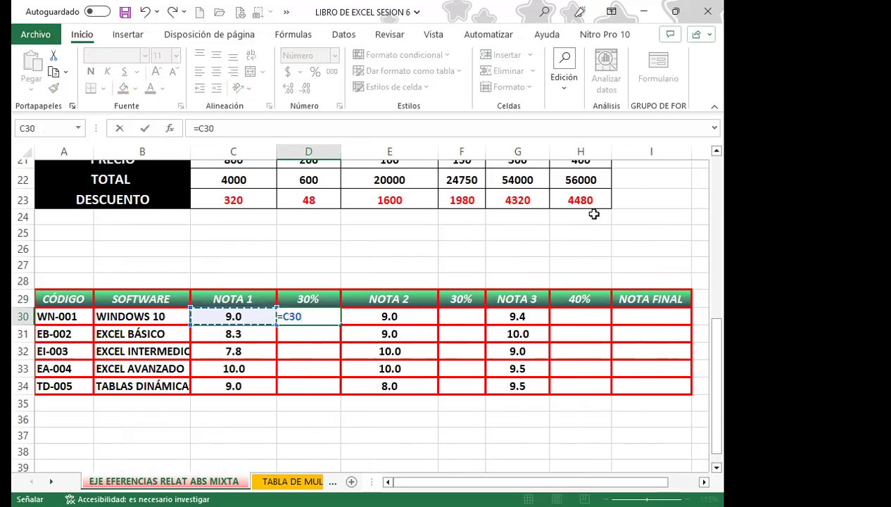
pyautogui.write('*')
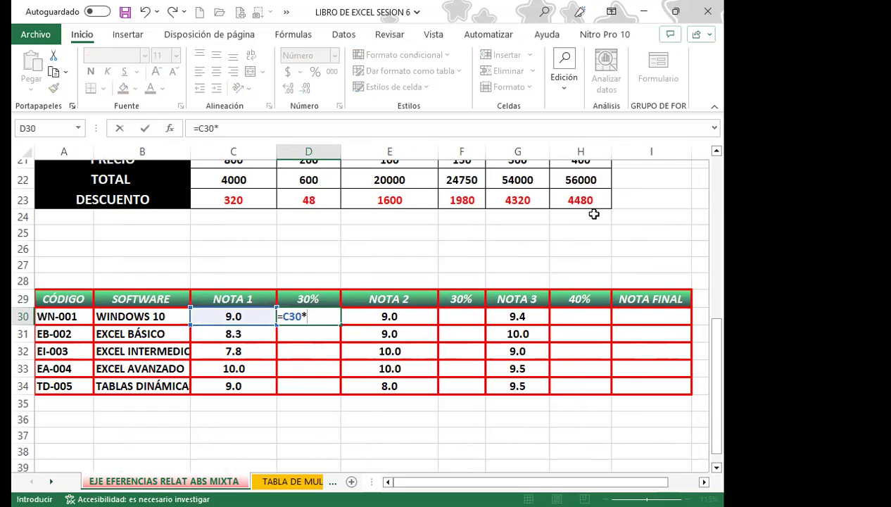
pyautogui.write('30')
pyautogui.write('%')
pyautogui.press('Return')
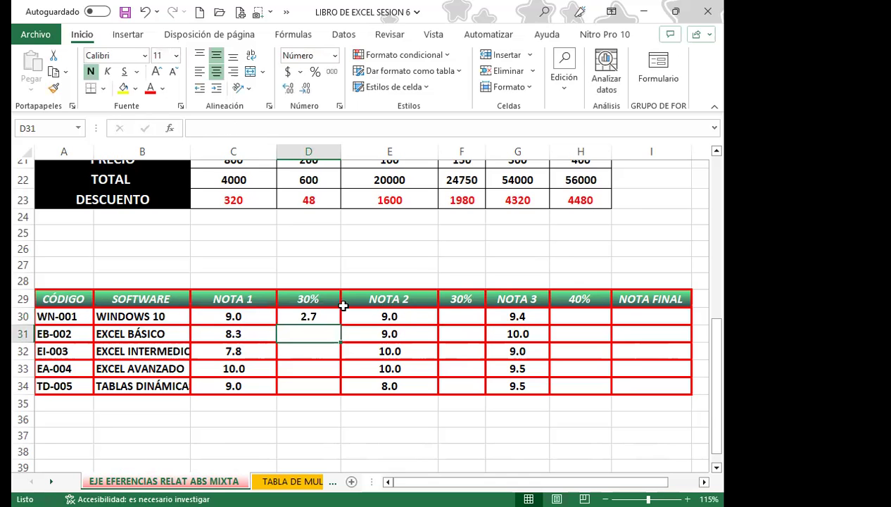
pyautogui.moveTo(341, 324); pyautogui.dragTo(341, 391)
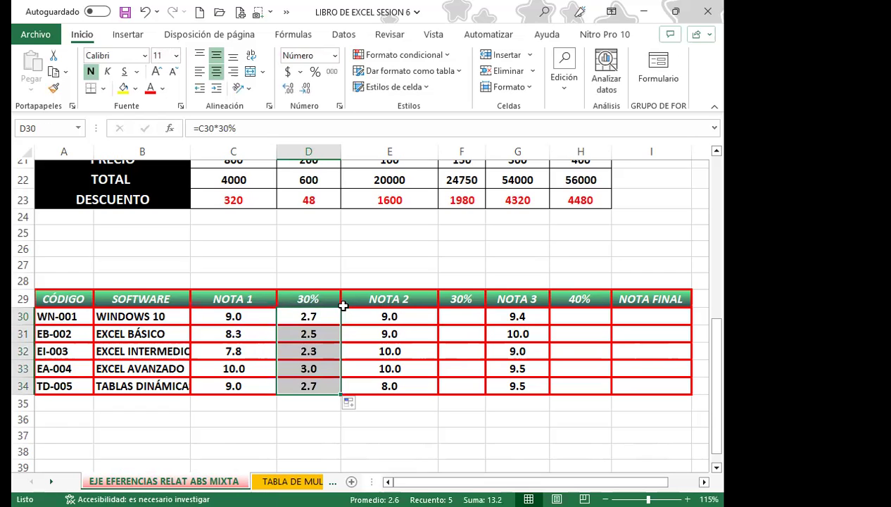
pyautogui.click(328, 297)
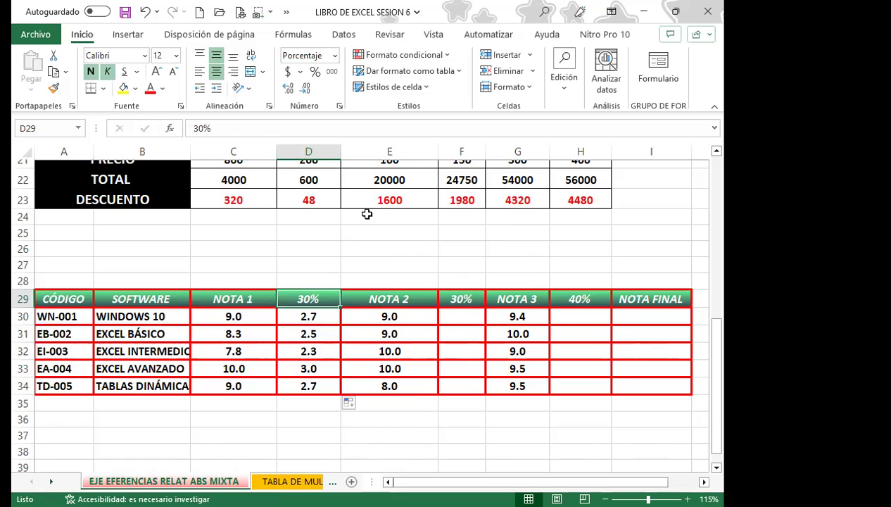
# Change the D29 weight header to 25%, entering 0.25 after typing 25 gave 2500%.
pyautogui.write('25')
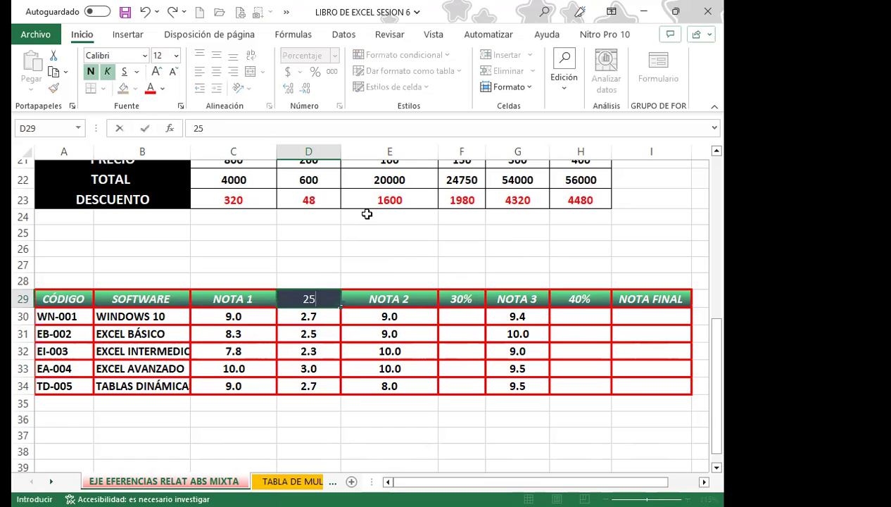
pyautogui.press('Return')
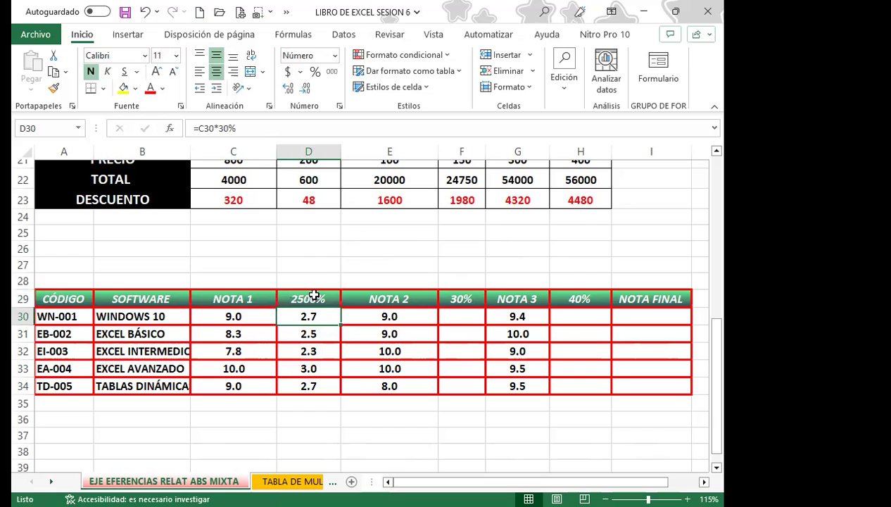
pyautogui.doubleClick(313, 292)
pyautogui.press('BackSpace')
pyautogui.press('BackSpace')
pyautogui.press('BackSpace')
pyautogui.press('BackSpace')
pyautogui.press('BackSpace')
pyautogui.click(324, 247)
pyautogui.click(314, 294)
pyautogui.write('0.25')
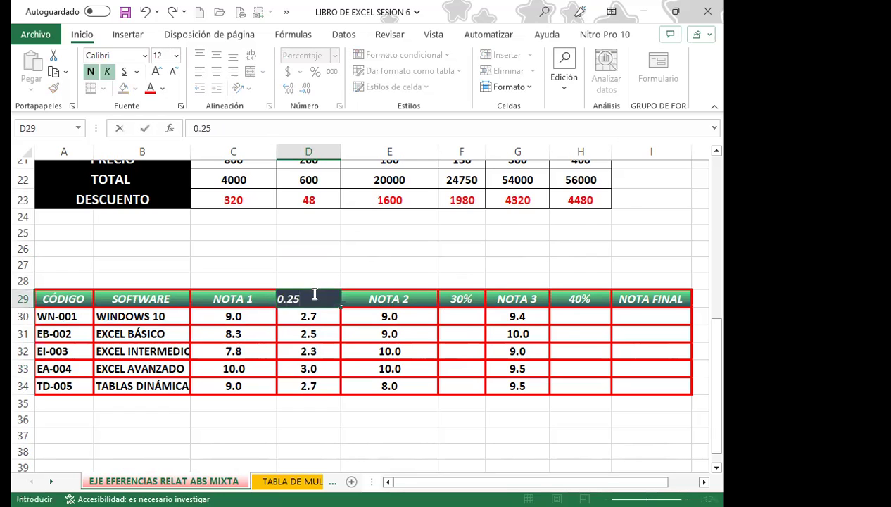
pyautogui.press('Return')
pyautogui.click(318, 292)
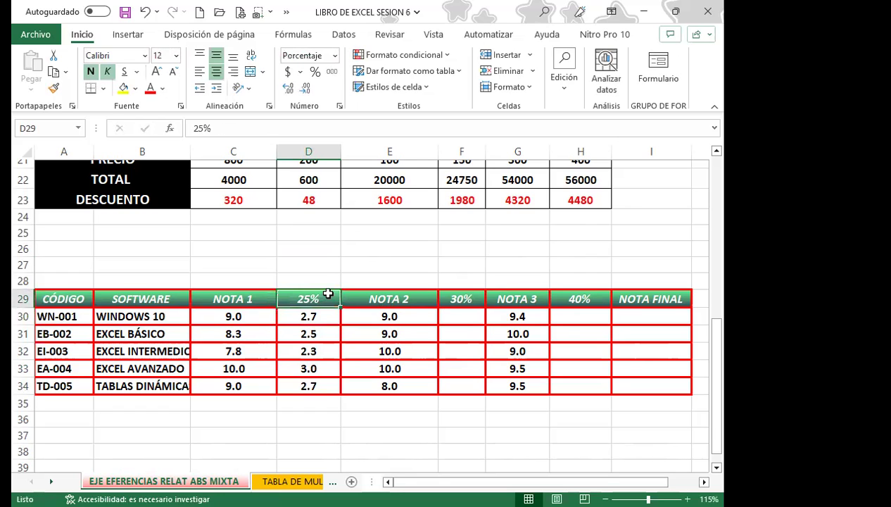
# Review the weighted formulas in column D, then undo the header back to 30%.
pyautogui.click(324, 319)
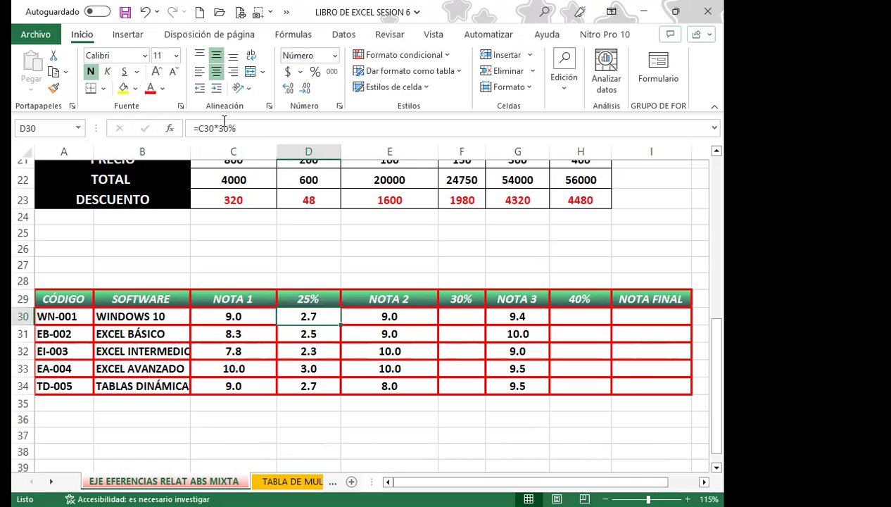
pyautogui.press('Down')
pyautogui.press('Down')
pyautogui.press('Down')
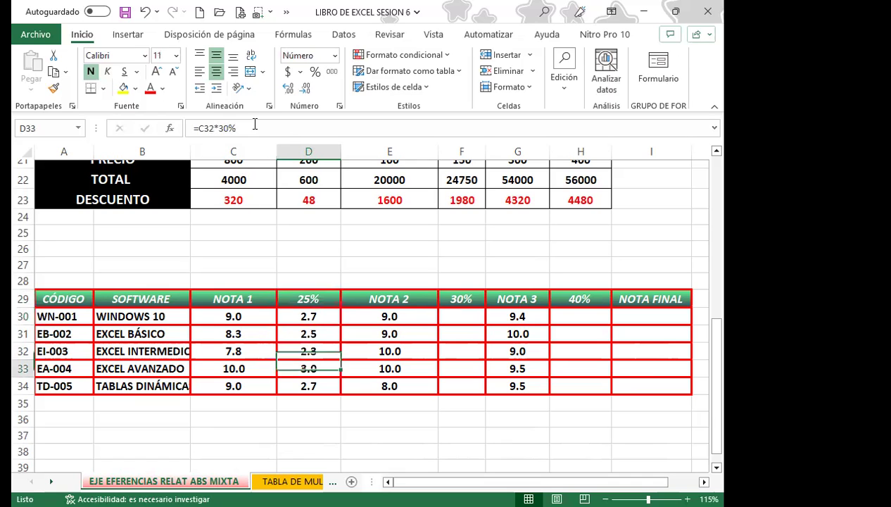
pyautogui.press('Down')
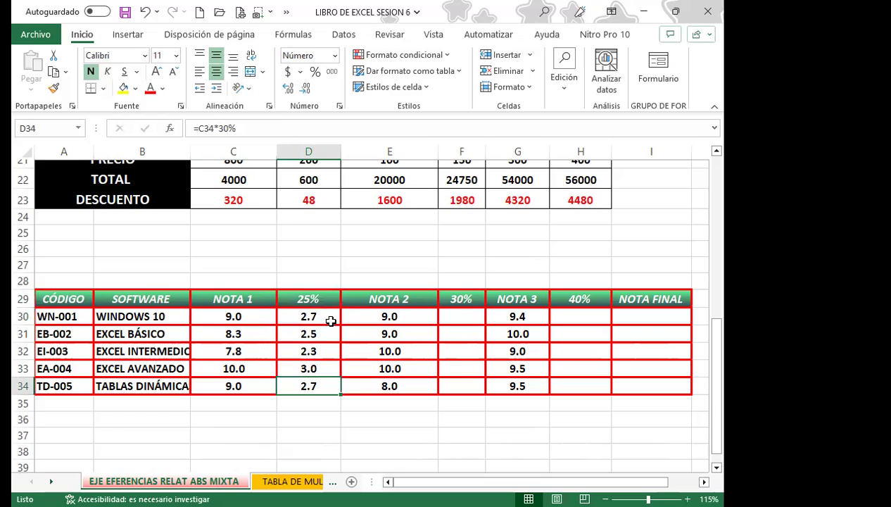
pyautogui.click(329, 318)
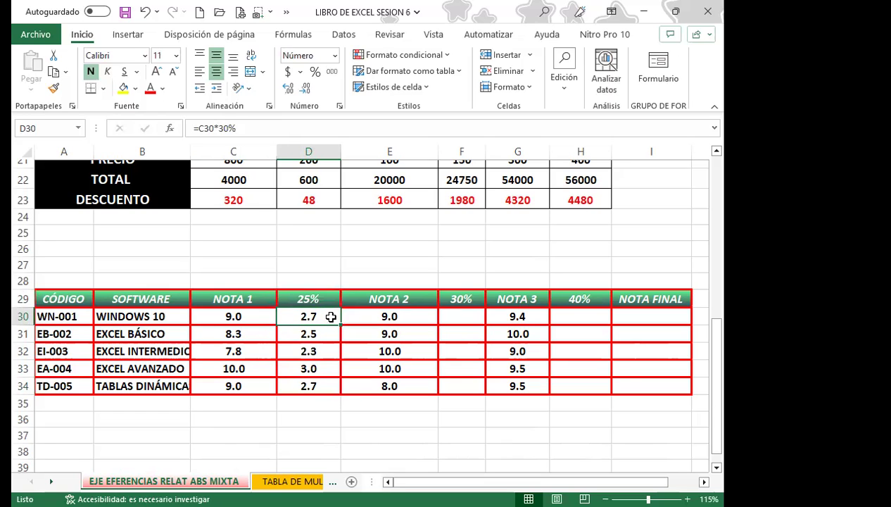
pyautogui.click(323, 294)
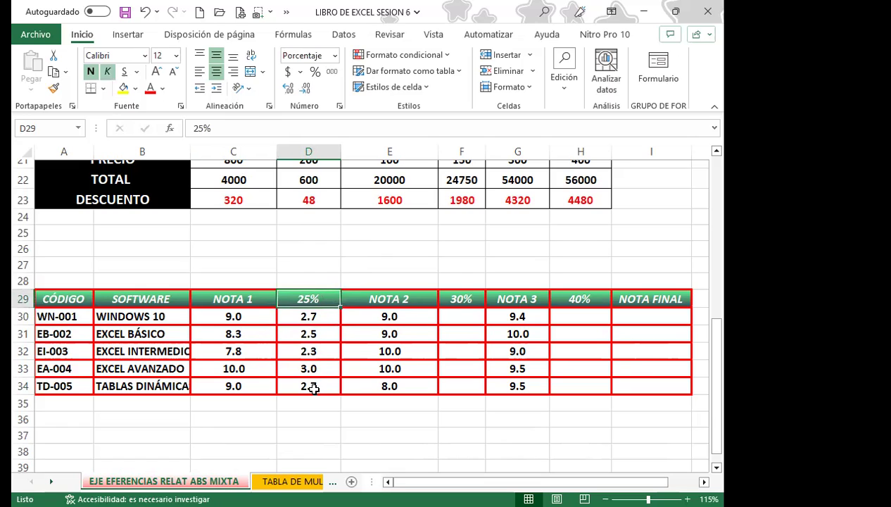
pyautogui.click(319, 313)
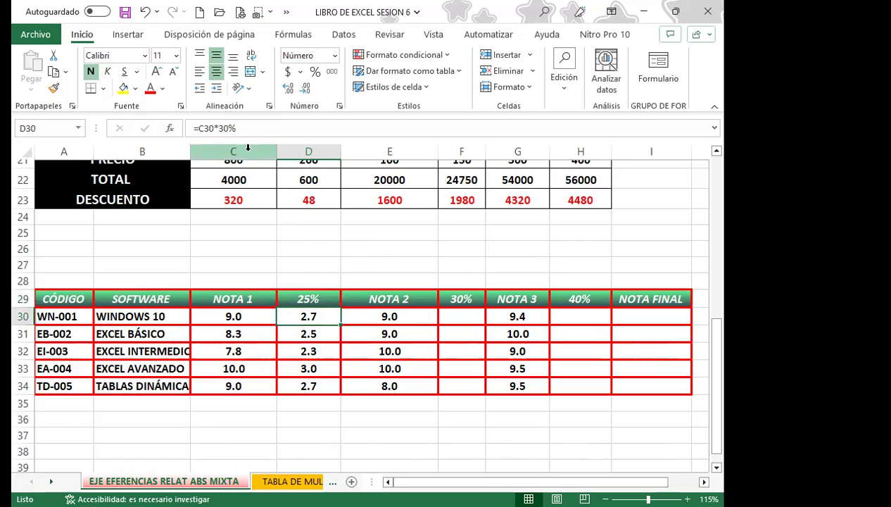
pyautogui.press('Up')
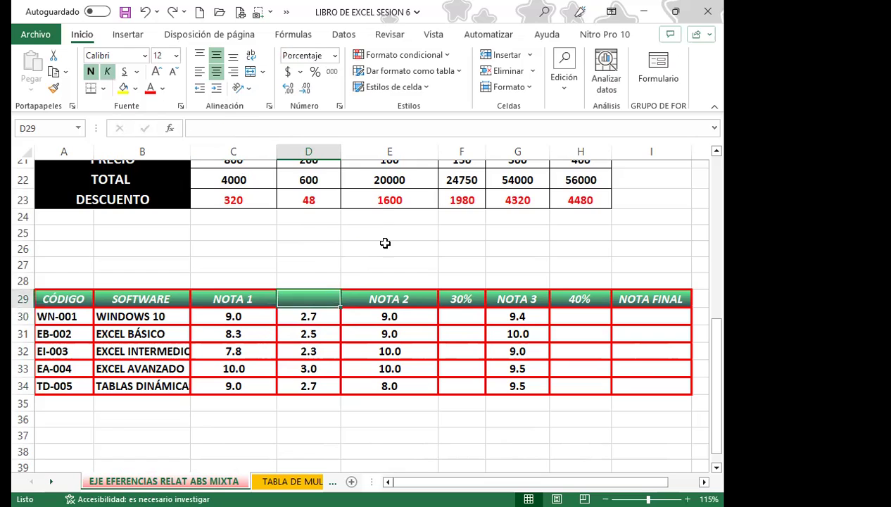
pyautogui.hotkey('ctrl', 'z')
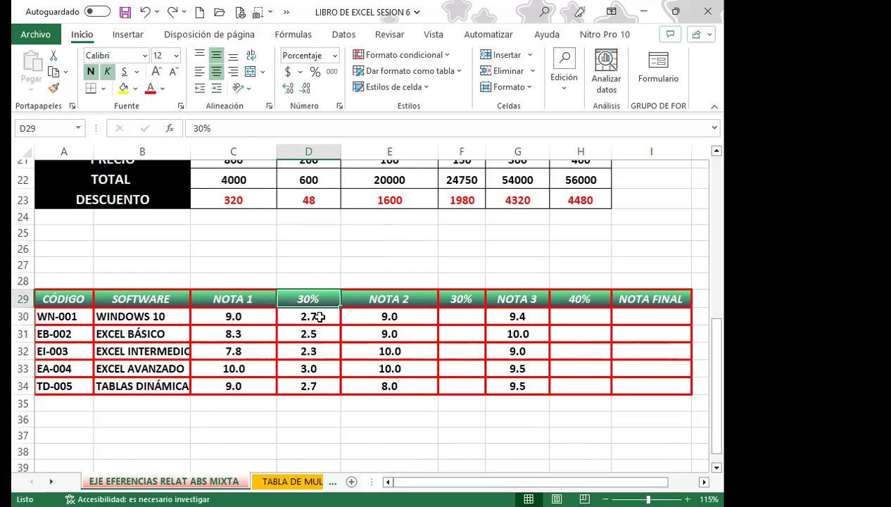
pyautogui.click(318, 313)
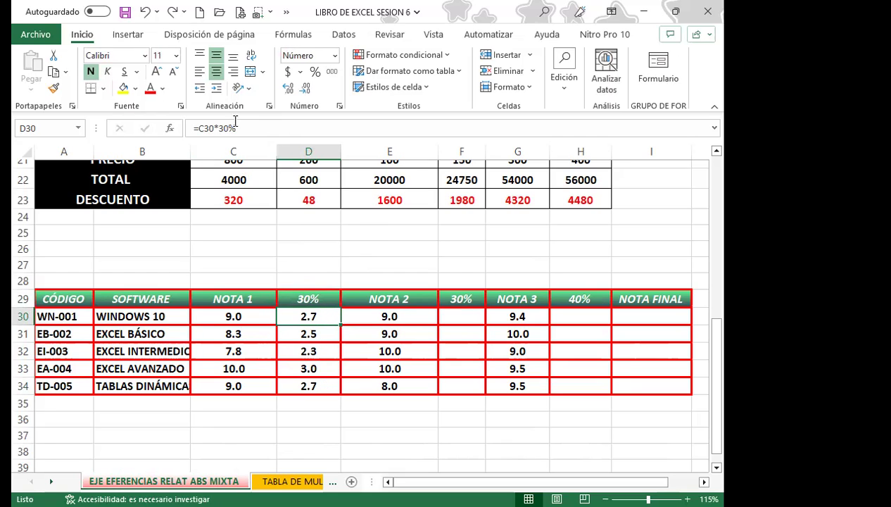
# Enter =E30*$F$29 in F30, multiplying the NOTA 2 grade by the locked 30% header.
pyautogui.click(322, 334)
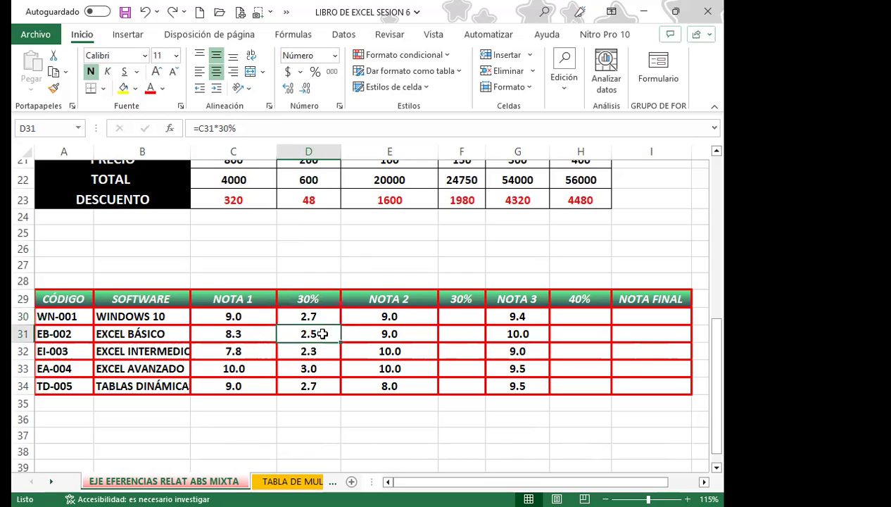
pyautogui.click(467, 317)
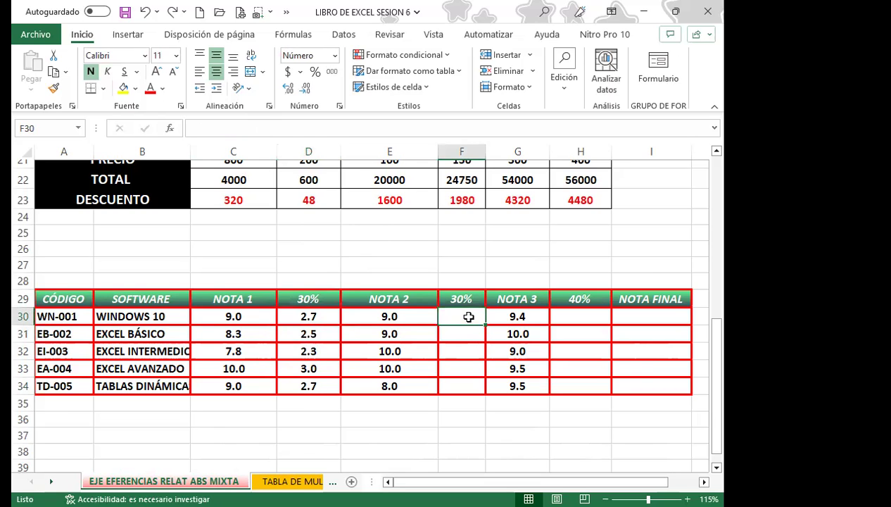
pyautogui.write('=')
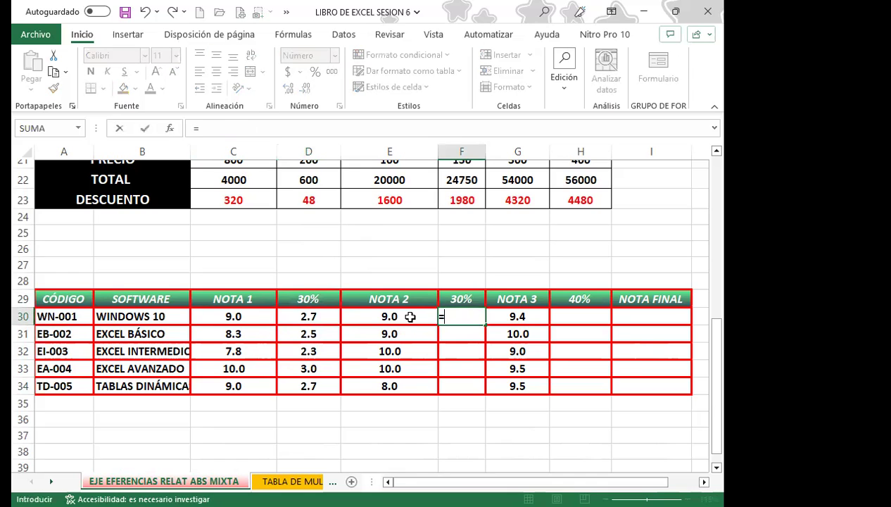
pyautogui.click(422, 314)
pyautogui.write('*')
pyautogui.click(467, 300)
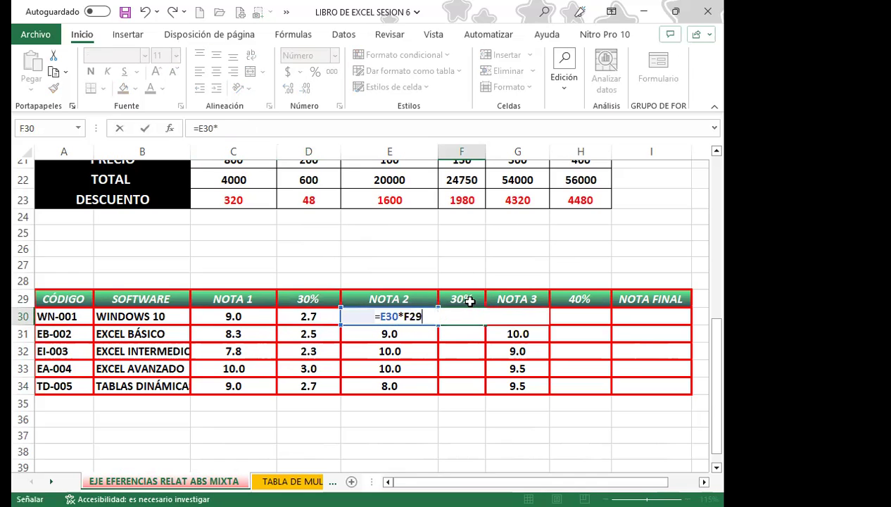
pyautogui.press('F4')
pyautogui.press('Return')
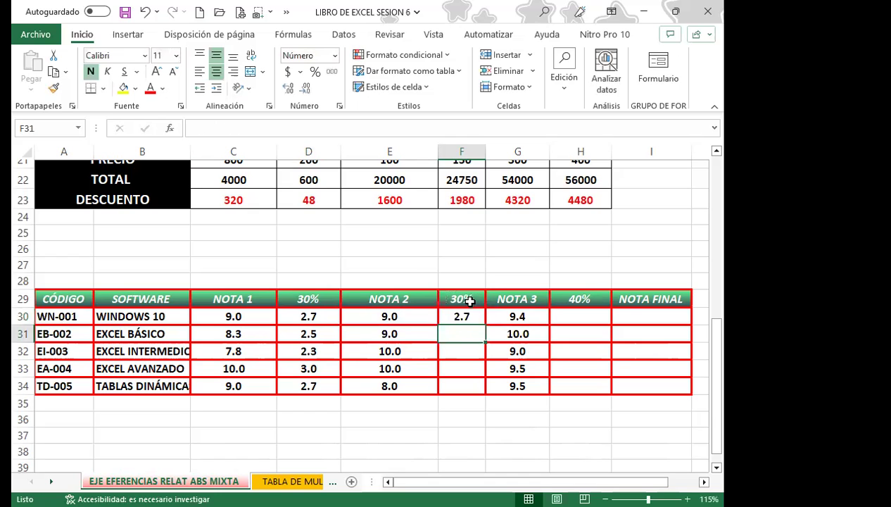
# Fill the formula down to F34, giving 2.7, 2.7, 3.0, 3.0 and 2.4.
pyautogui.click(460, 315)
pyautogui.moveTo(485, 324); pyautogui.dragTo(473, 387)
pyautogui.click(462, 316)
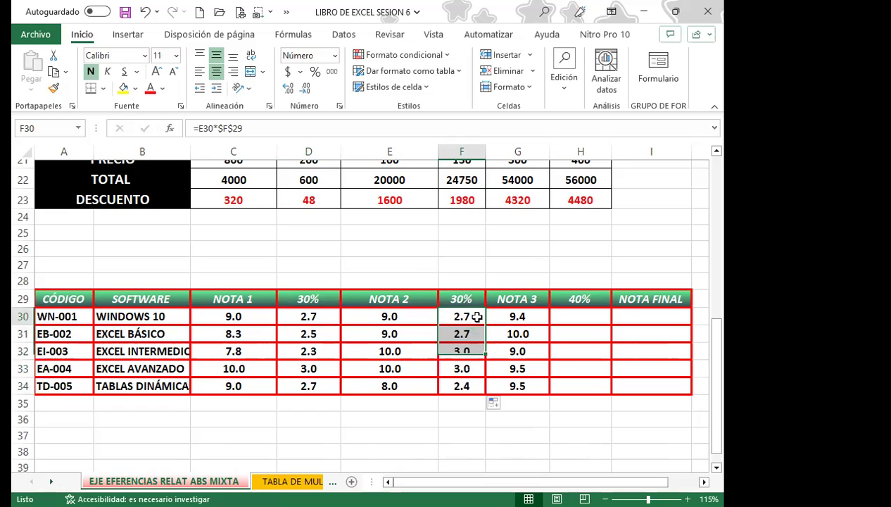
pyautogui.press('Down')
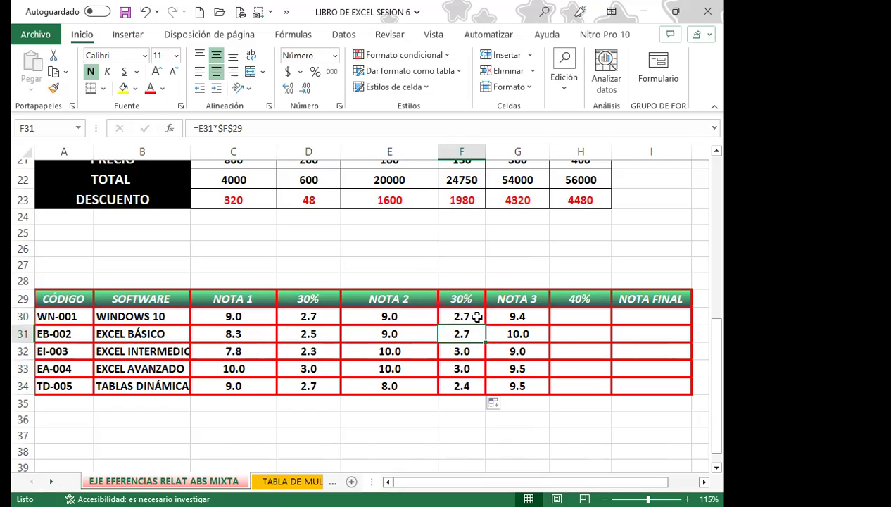
pyautogui.press('Down')
pyautogui.press('Down')
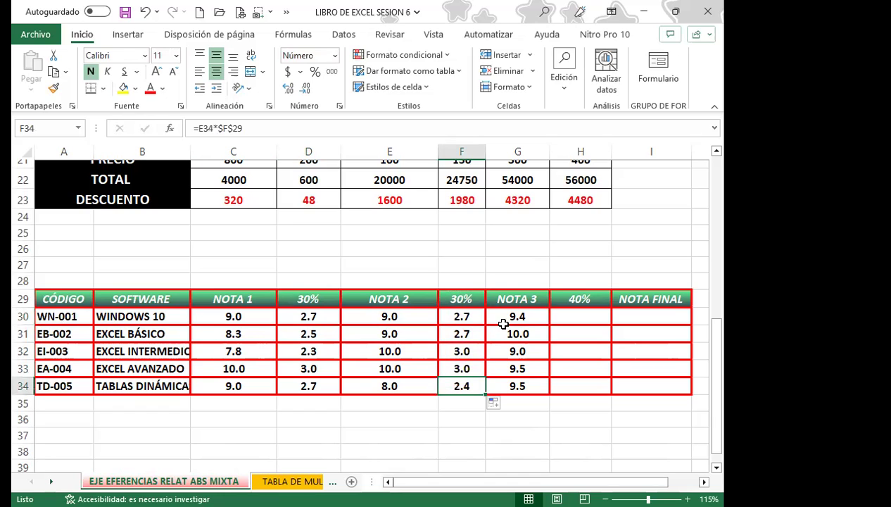
pyautogui.click(567, 318)
# Start the formula =G30*H29 in H30, multiplying Windows 10's NOTA 3 grade (9.4) by the 40% header.
pyautogui.write('=')
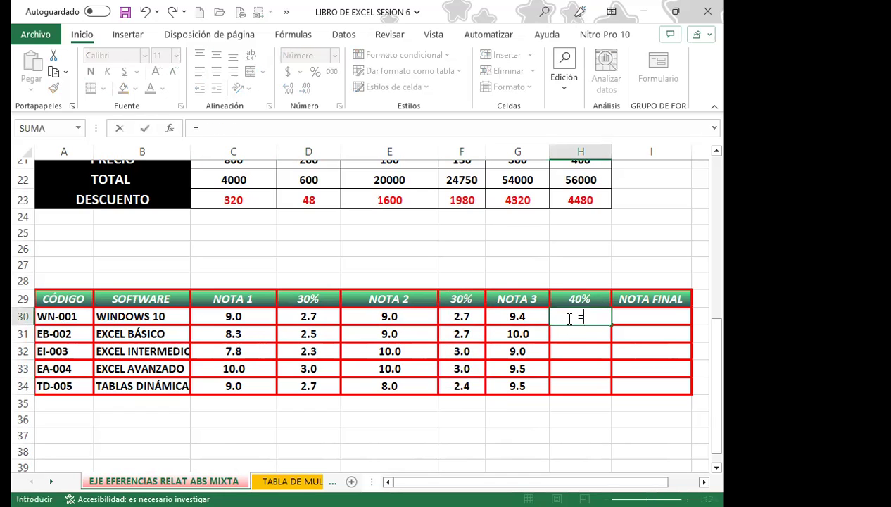
pyautogui.click(519, 314)
pyautogui.write('*')
pyautogui.click(598, 290)
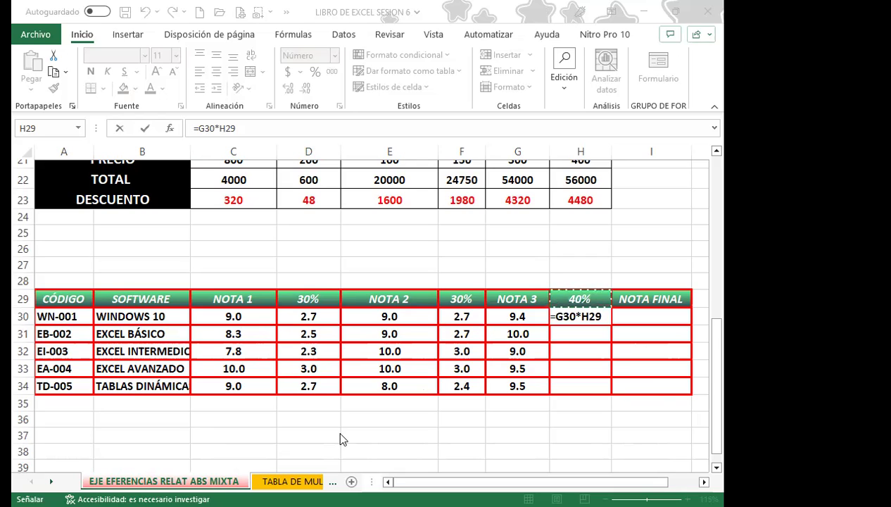
pyautogui.click(594, 314)
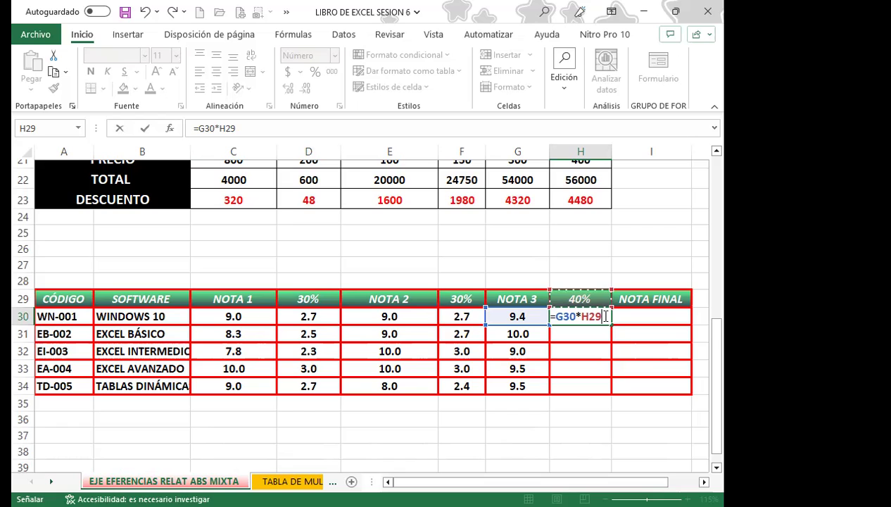
# Lock the header row as =G30*H$29 and fill it to H34, giving 3.8, 4.0, 3.6, 3.8, 3.8.
pyautogui.press('F4')
pyautogui.press('F4')
pyautogui.press('F4')
pyautogui.press('F4')
pyautogui.press('F4')
pyautogui.press('F4')
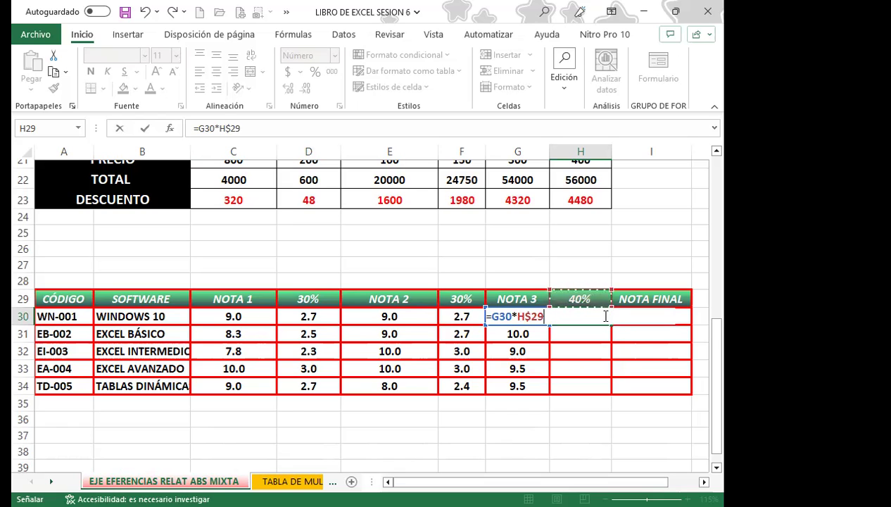
pyautogui.press('Return')
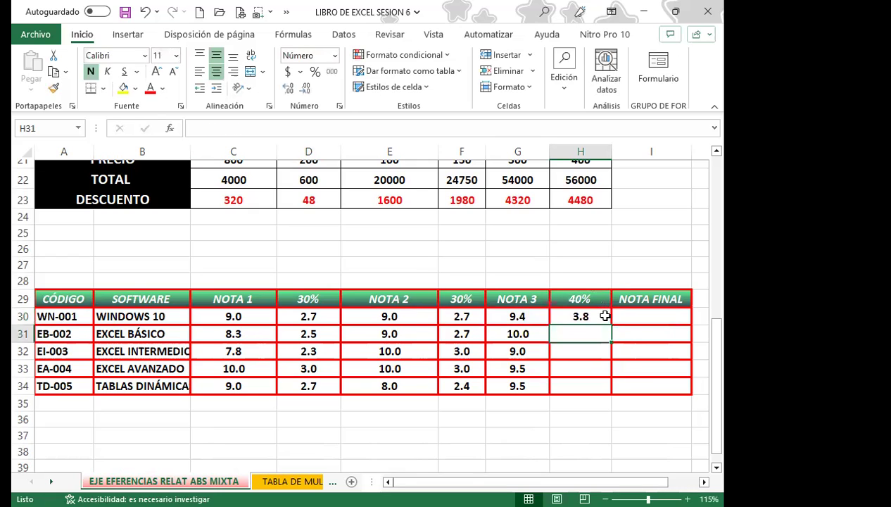
pyautogui.click(604, 316)
pyautogui.moveTo(609, 325)
pyautogui.mouseDown()
pyautogui.moveTo(596, 402)
pyautogui.moveTo(591, 397)
pyautogui.mouseUp()
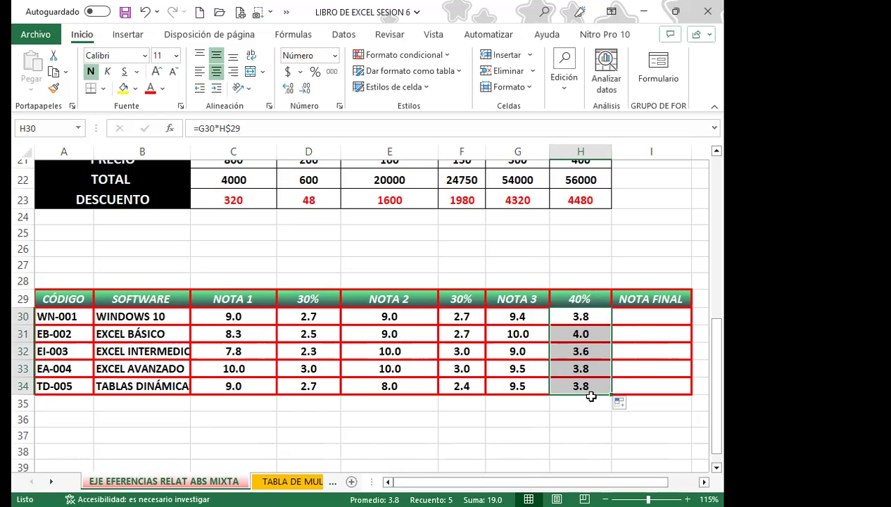
pyautogui.click(296, 388)
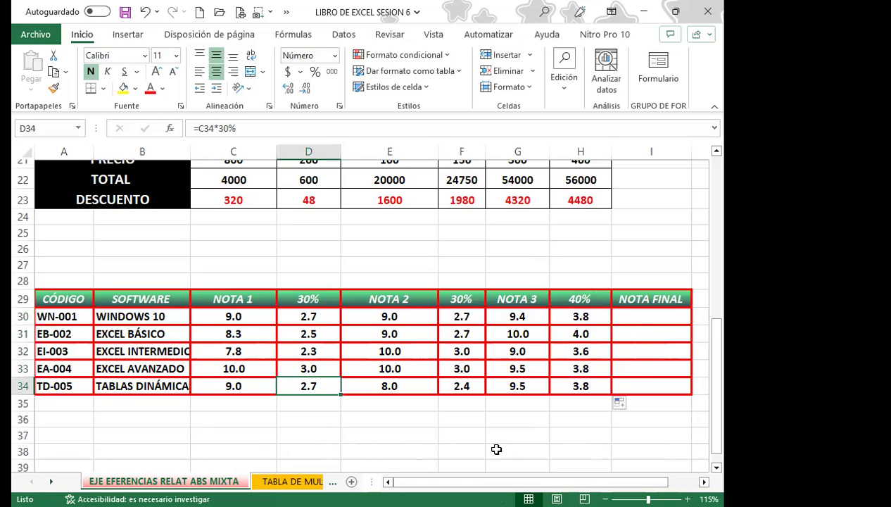
# Switch to the FÓRMULAS CON REFERENCIA sheet showing the retaceo table's Precio de Venta ₡120.18, ₡97.66, ₡65.84.
pyautogui.hotkey('ctrl', 'pagedown')
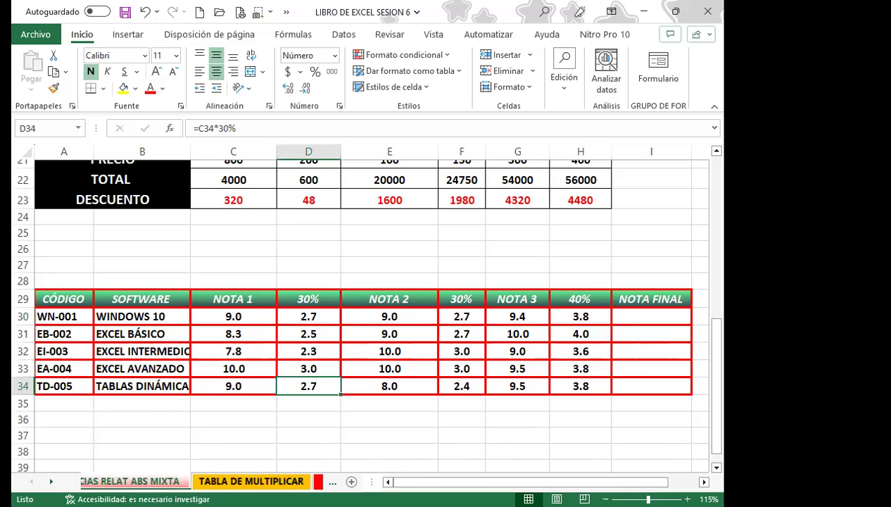
pyautogui.hotkey('ctrl', 'pagedown')
pyautogui.hotkey('ctrl', 'pagedown')
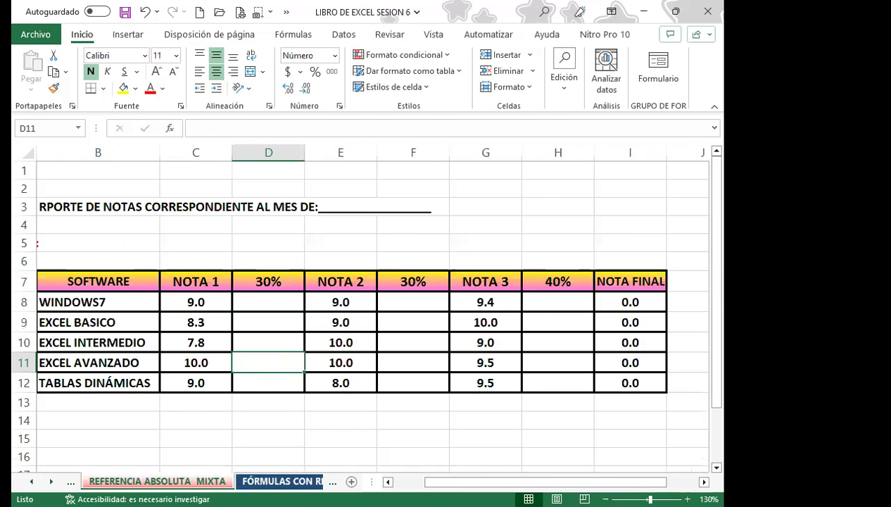
pyautogui.click(271, 481)
pyautogui.scroll(1, 250, 304)
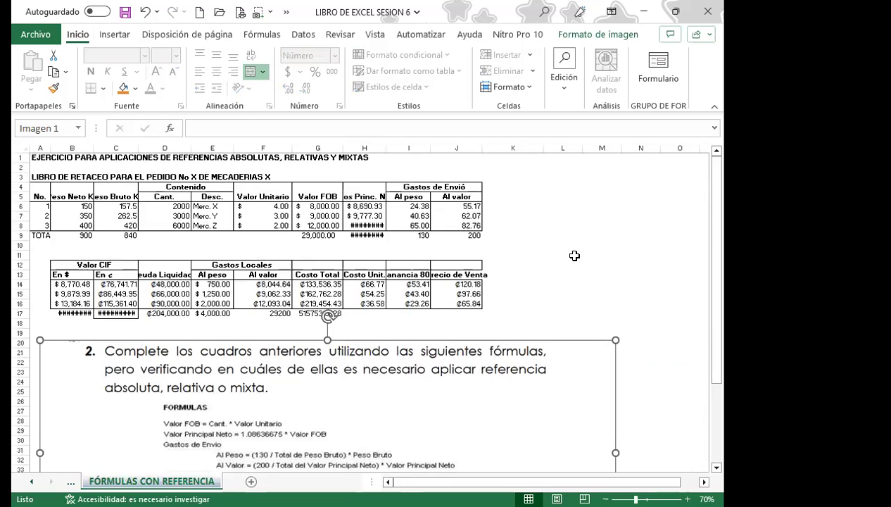
pyautogui.click(566, 255)
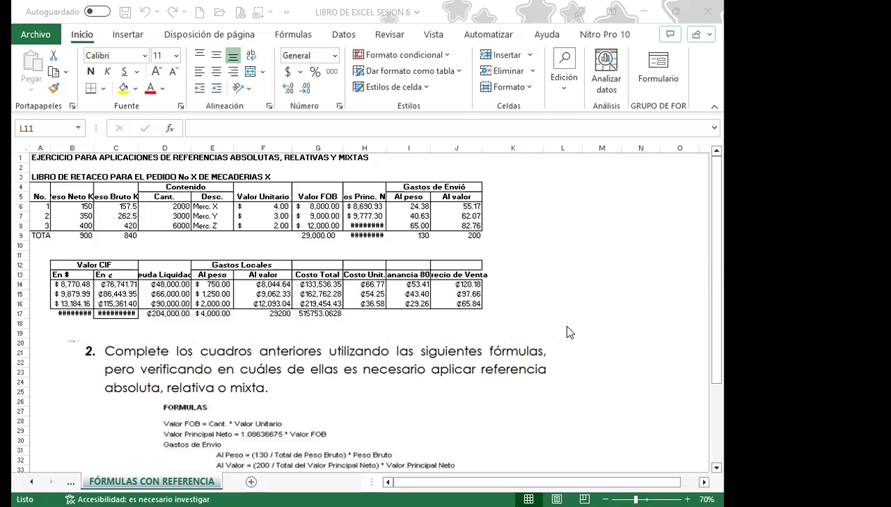
pyautogui.click(561, 255)
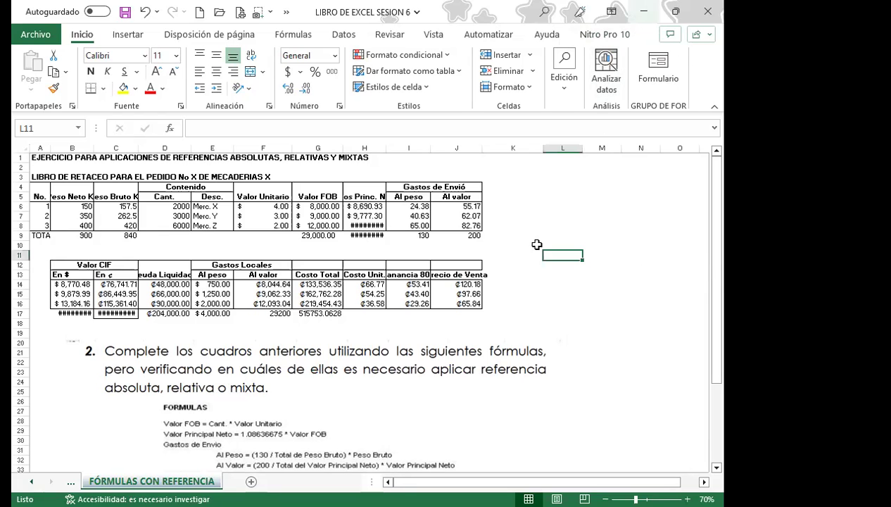
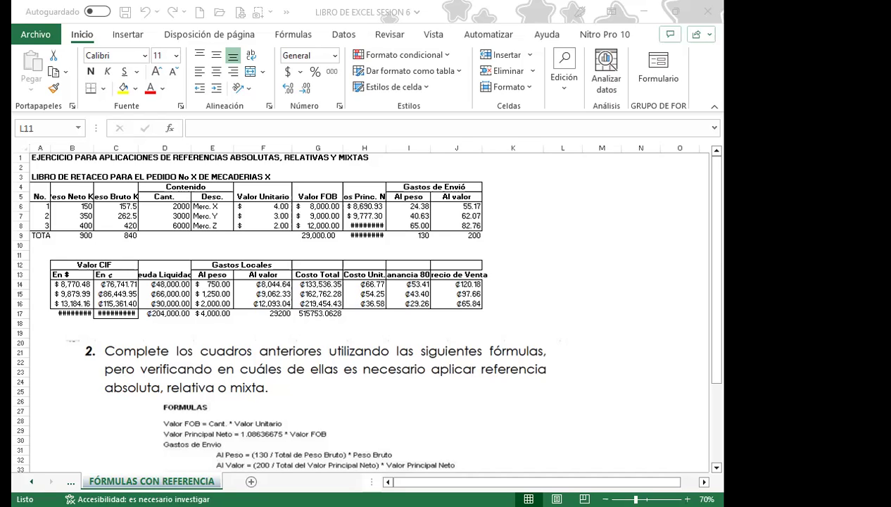
# Select the exercise instructions image, then minimize Excel to show the video-call participant gallery.
pyautogui.click(121, 355)
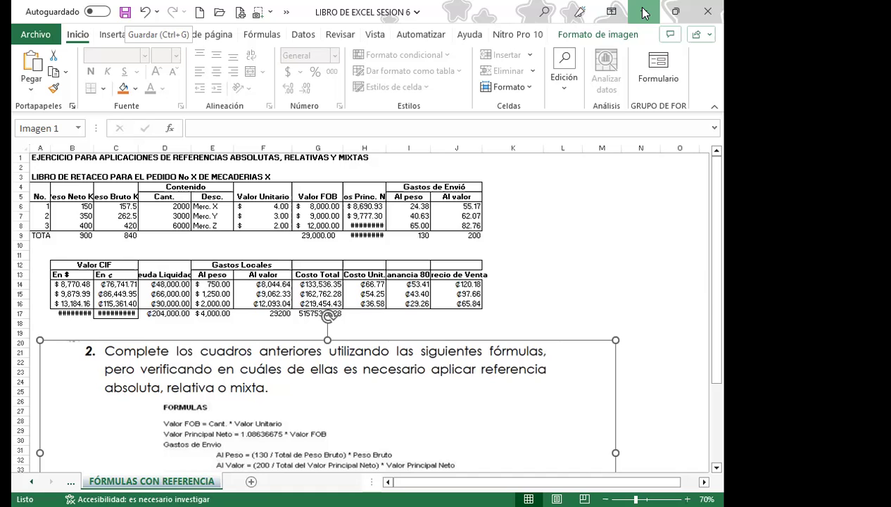
pyautogui.click(642, 13)
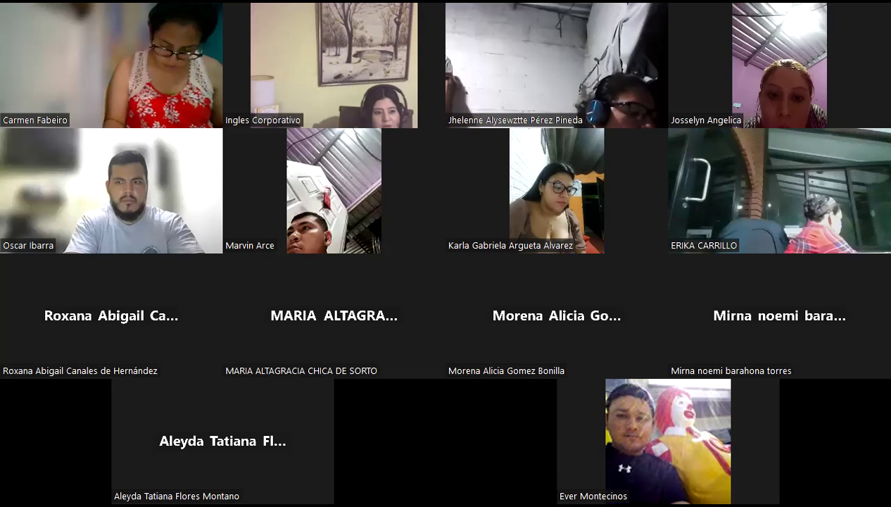